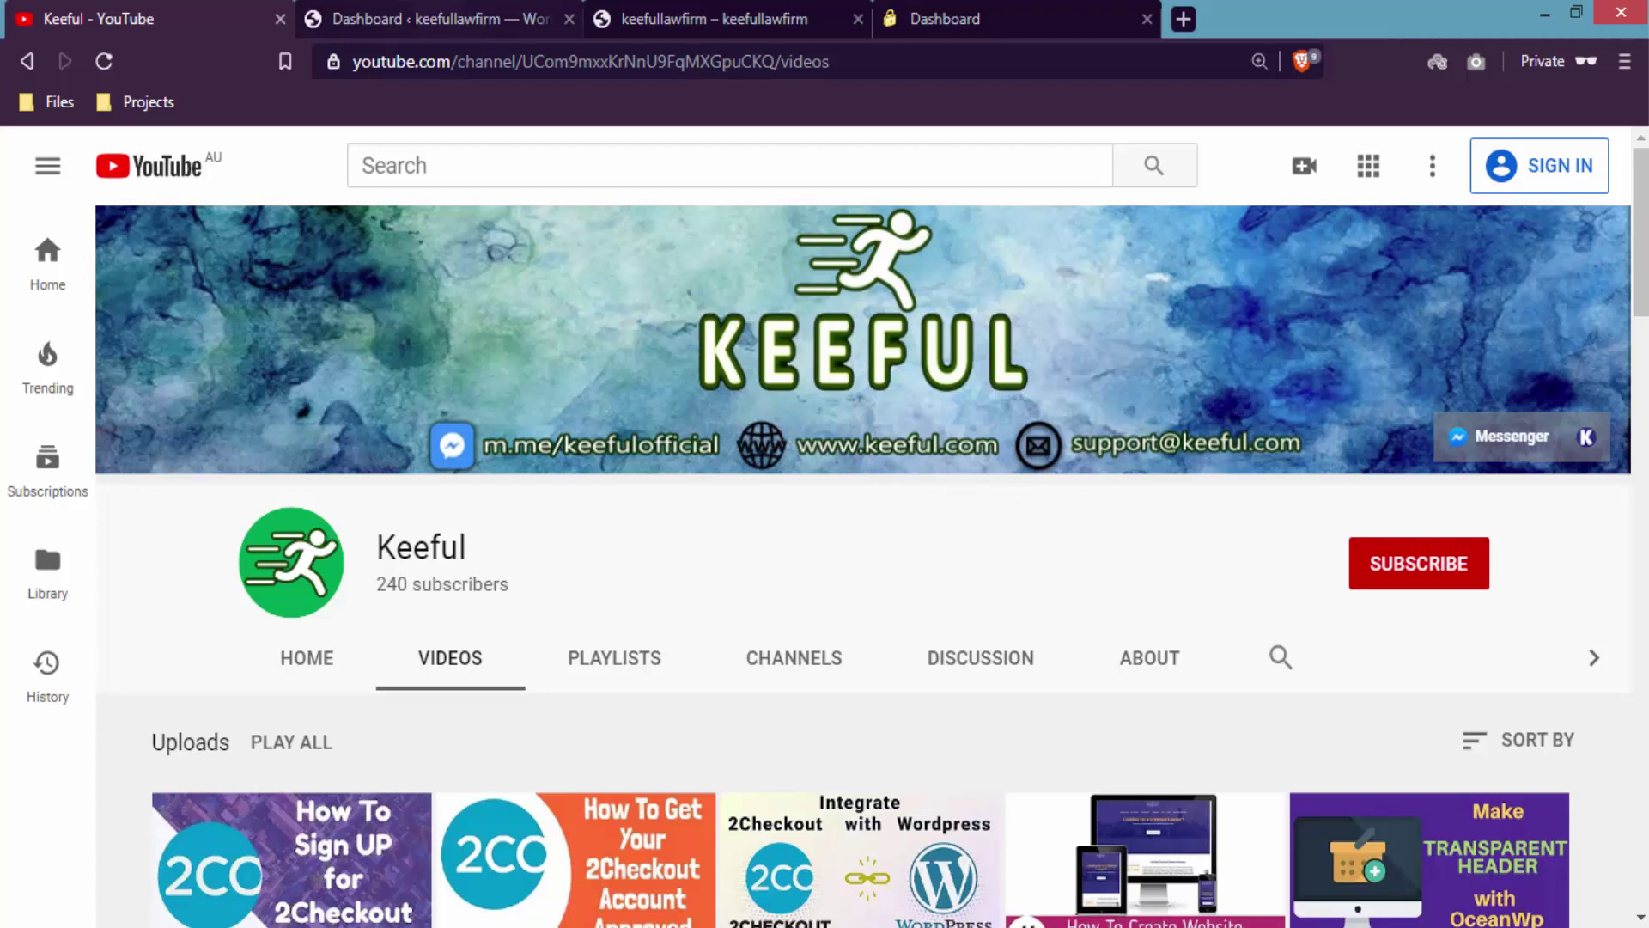
- Switch from the YouTube channel page to the 'Dashboard ‹ keefullawfirm' WordPress admin
click(441, 12)
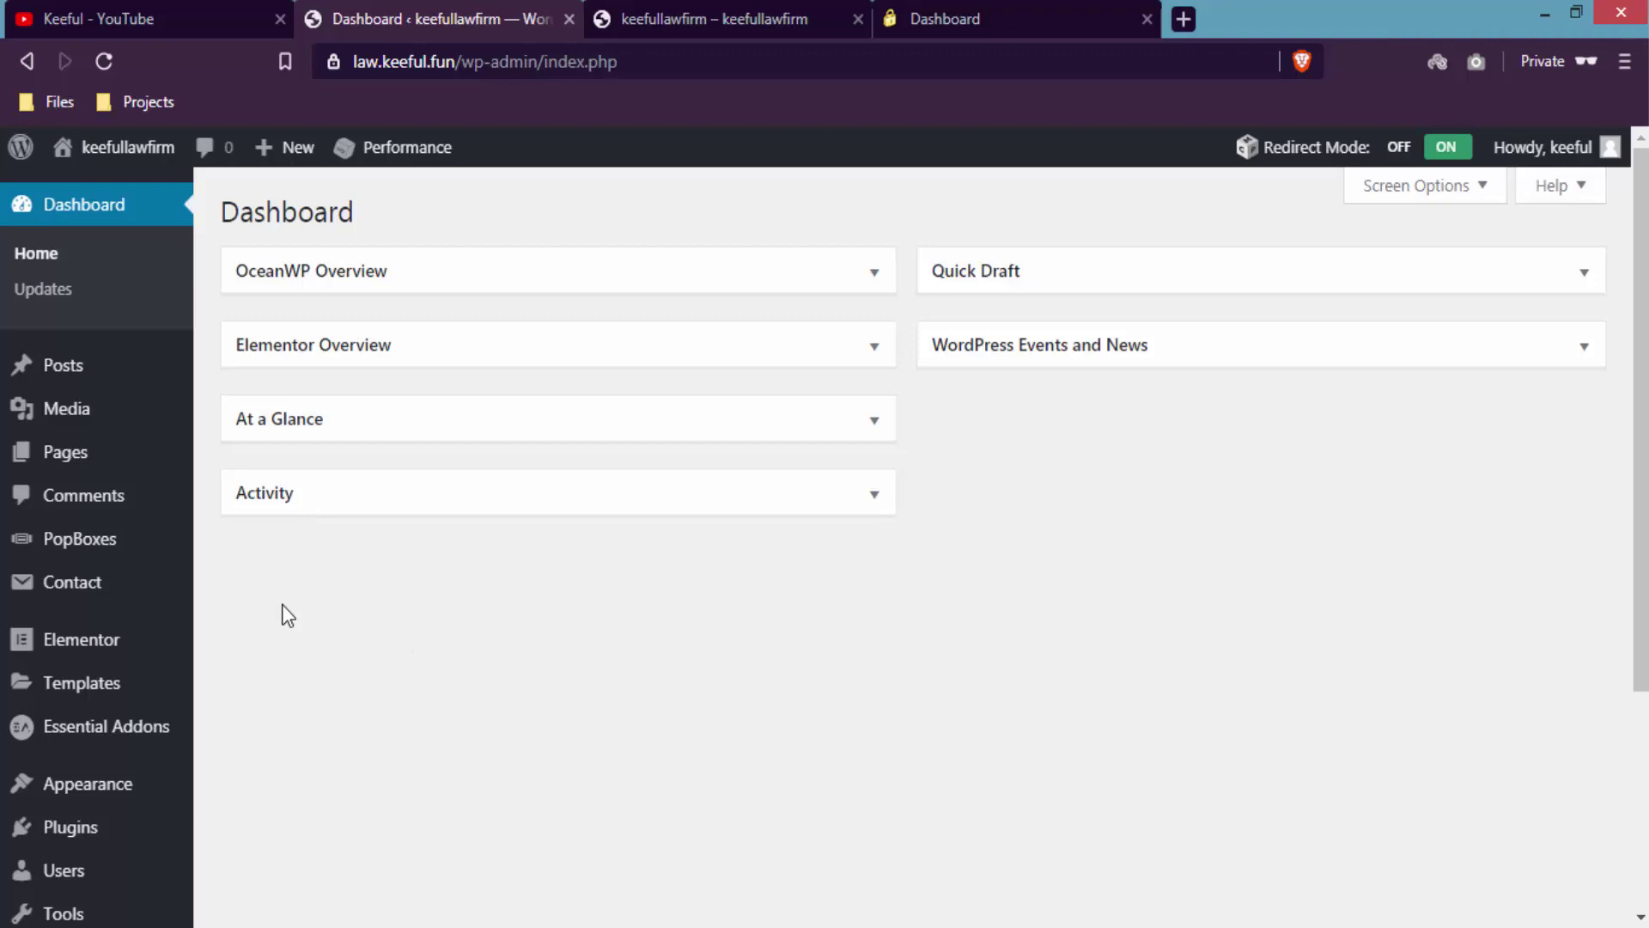
- Open 'Contact form 7 with 2co' from Contact Forms and scroll to its form template
mouse_move(151, 589)
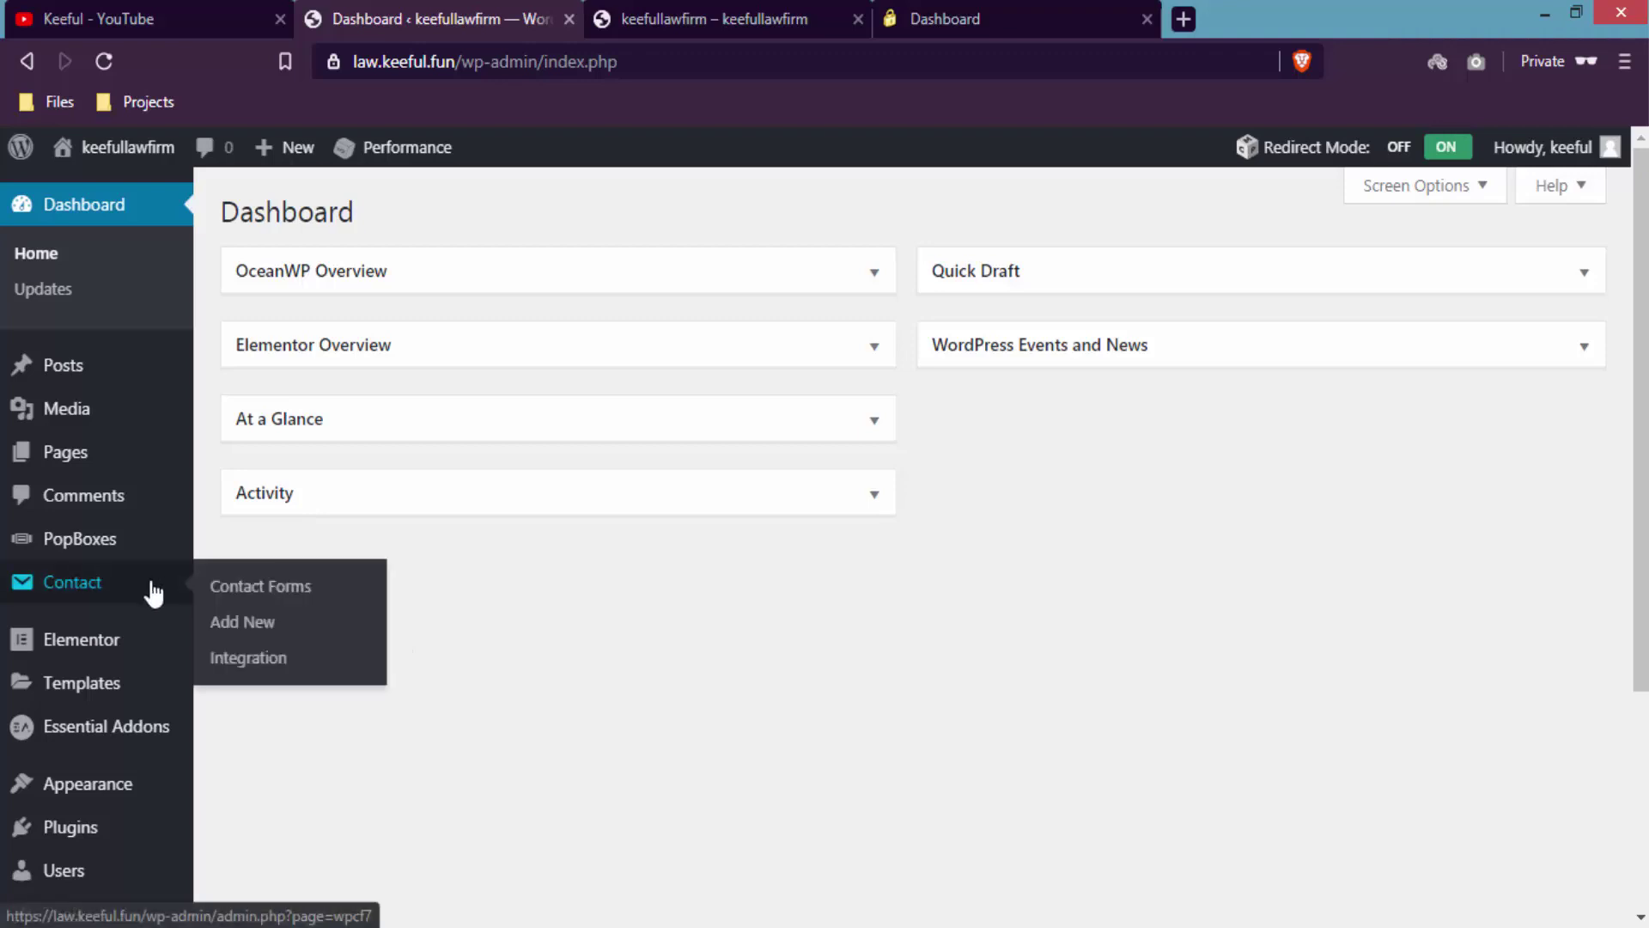
click(159, 594)
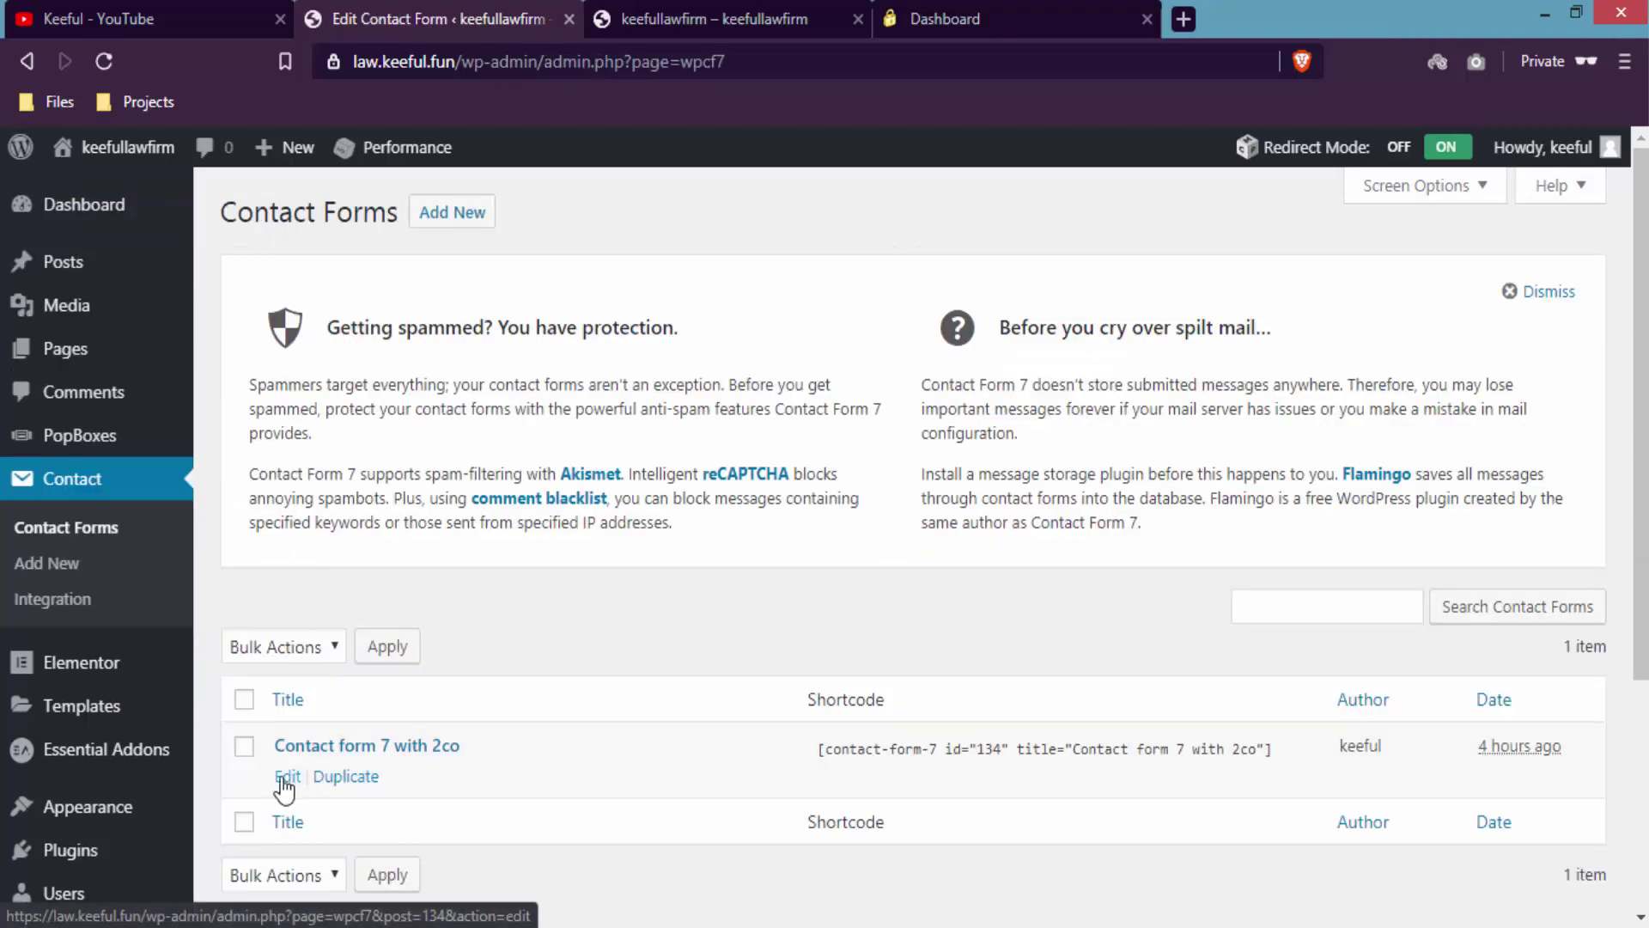
click(286, 777)
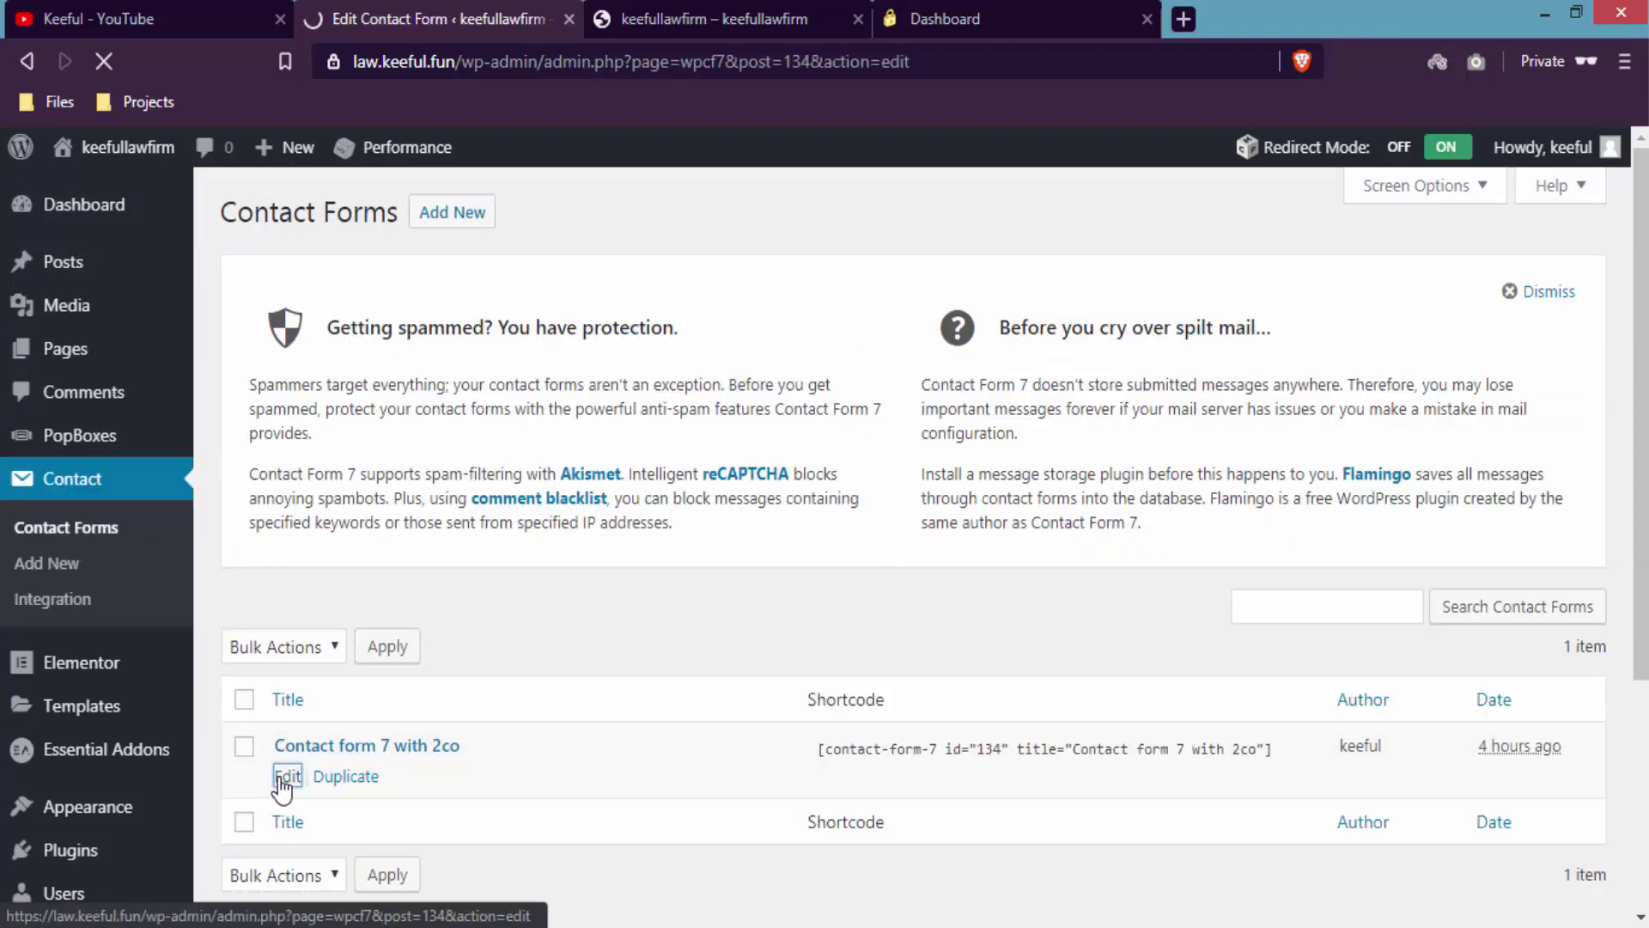
scroll(282, 786, down, 3)
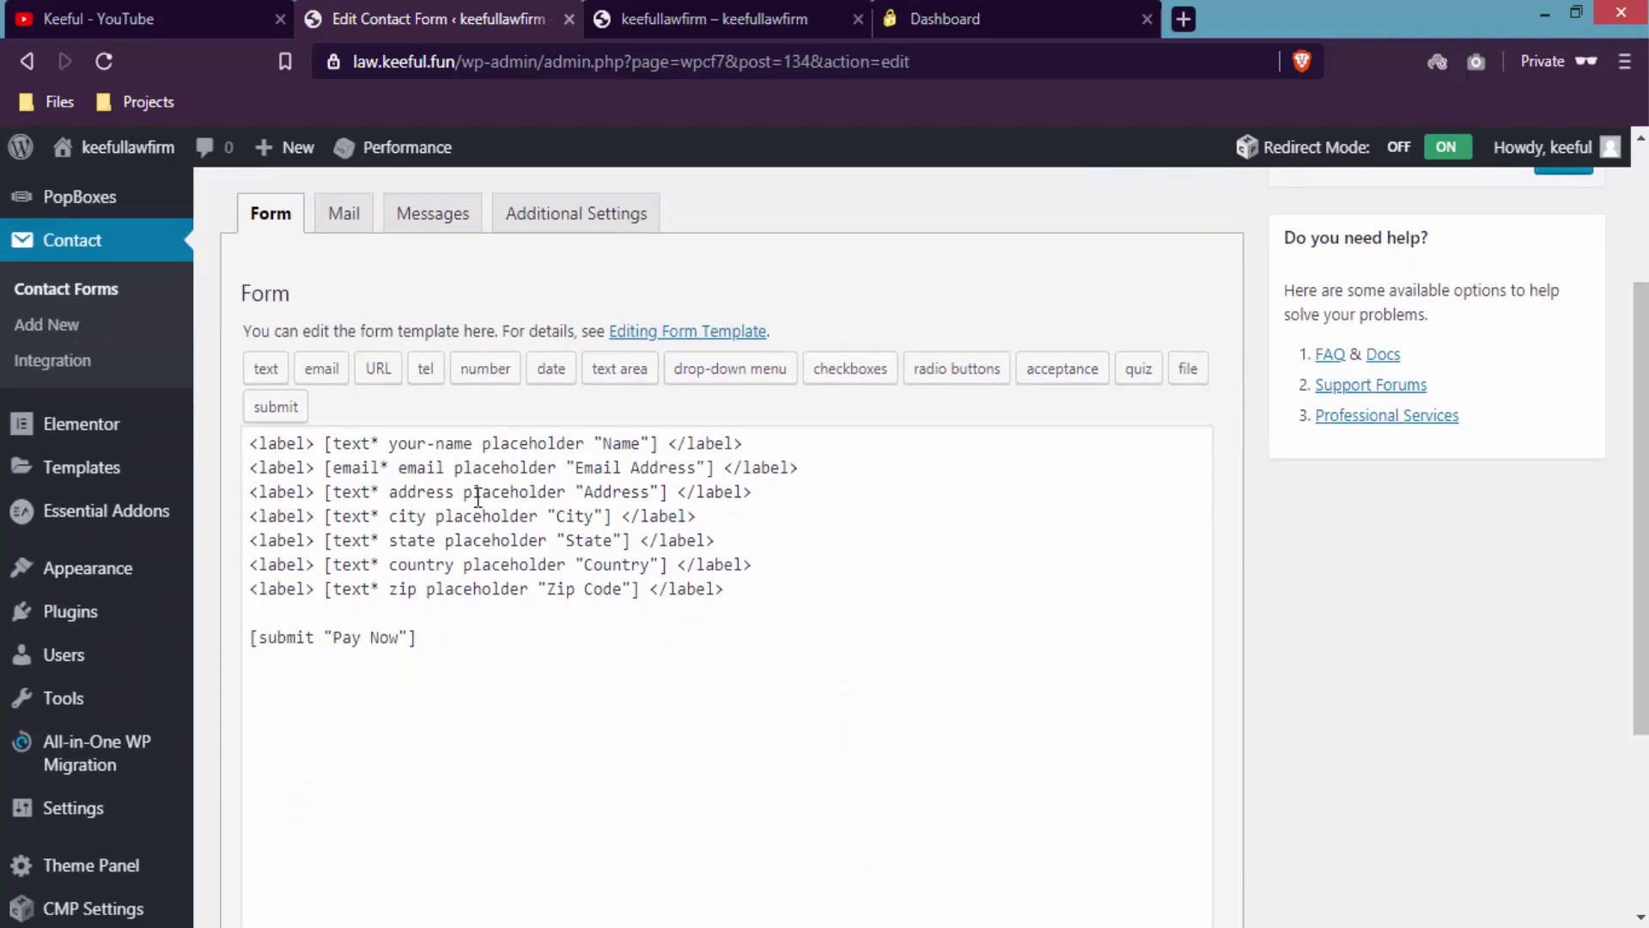
click(654, 13)
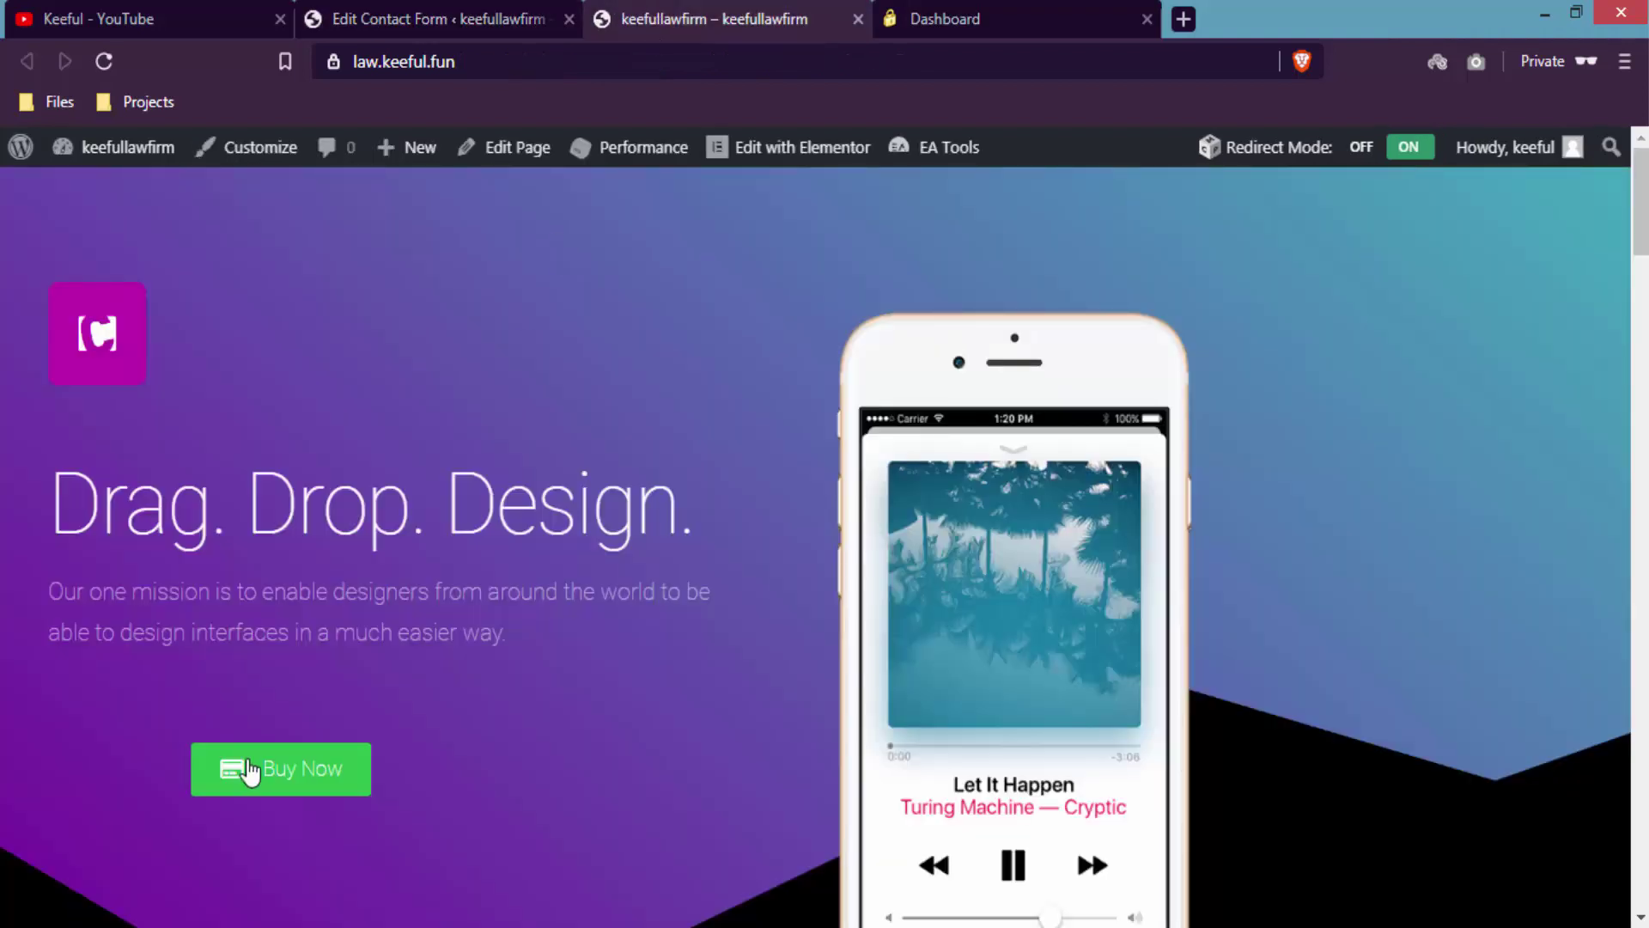
- Open the Buy Now popup, then compare the template's Name, Email Address and Address placeholders
click(321, 773)
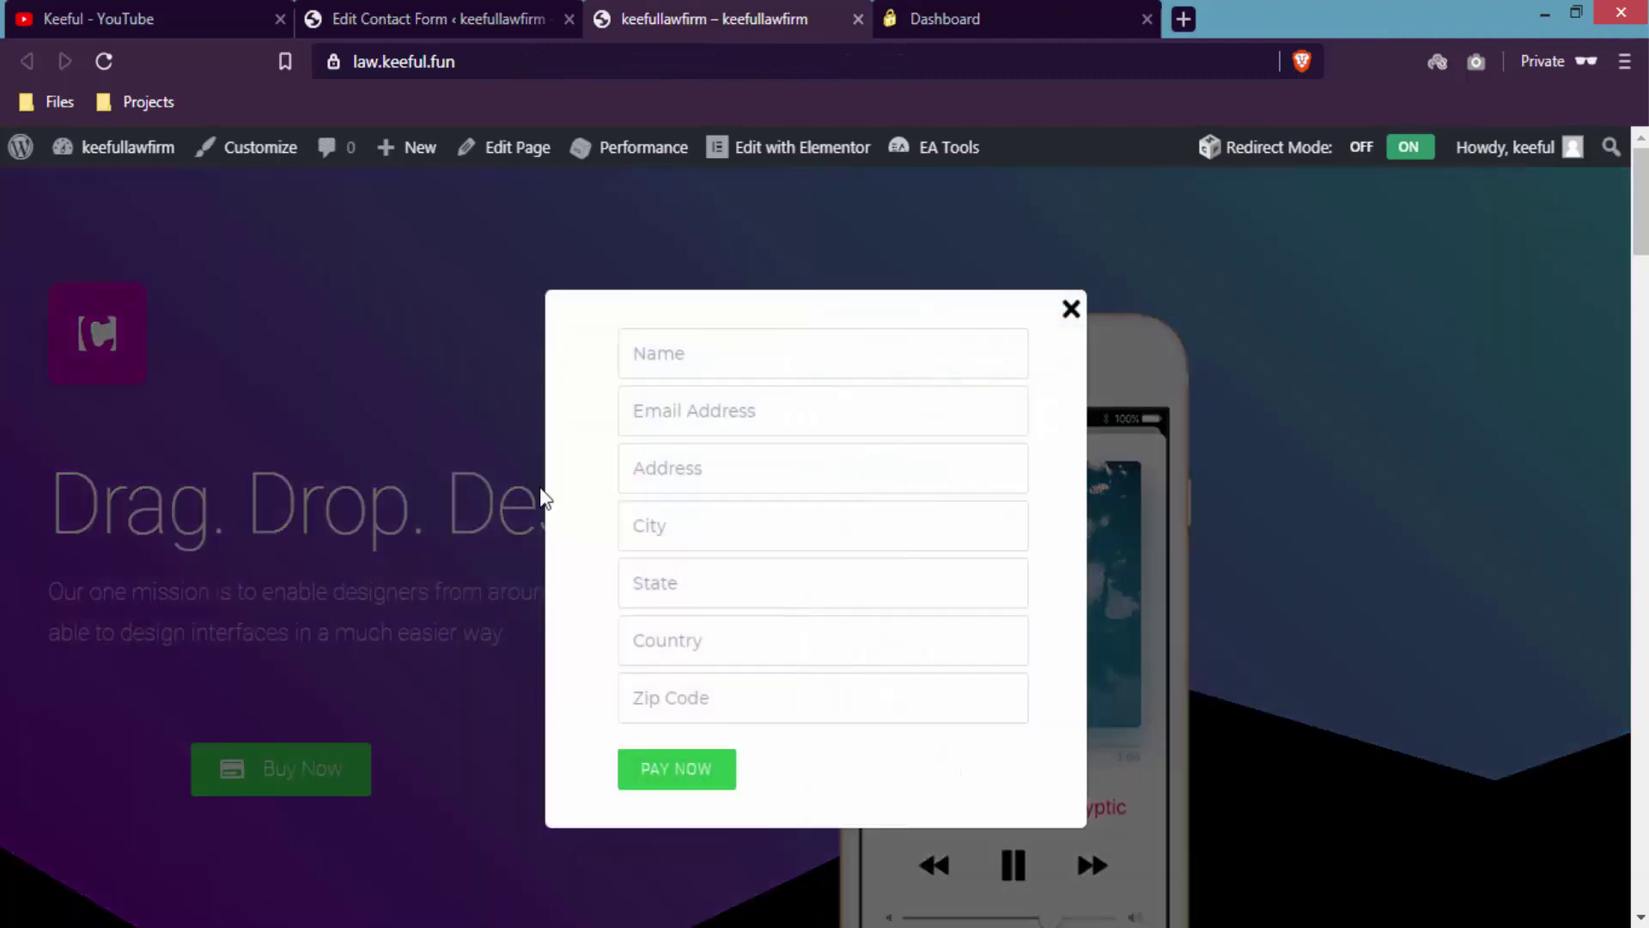
click(486, 17)
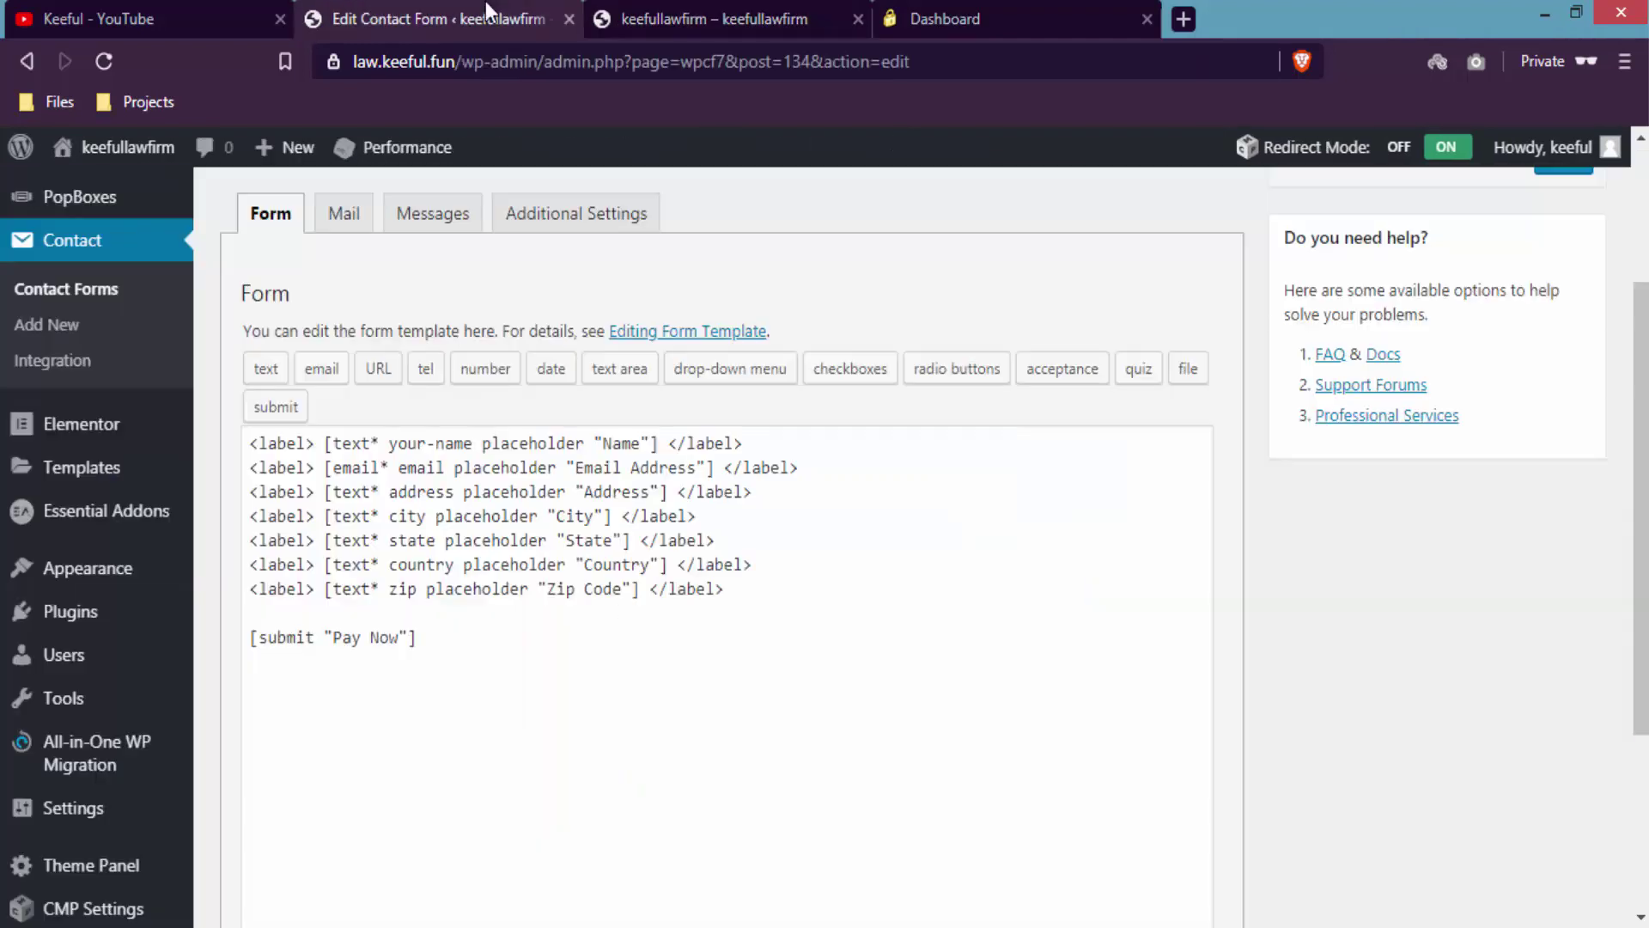
double_click(598, 438)
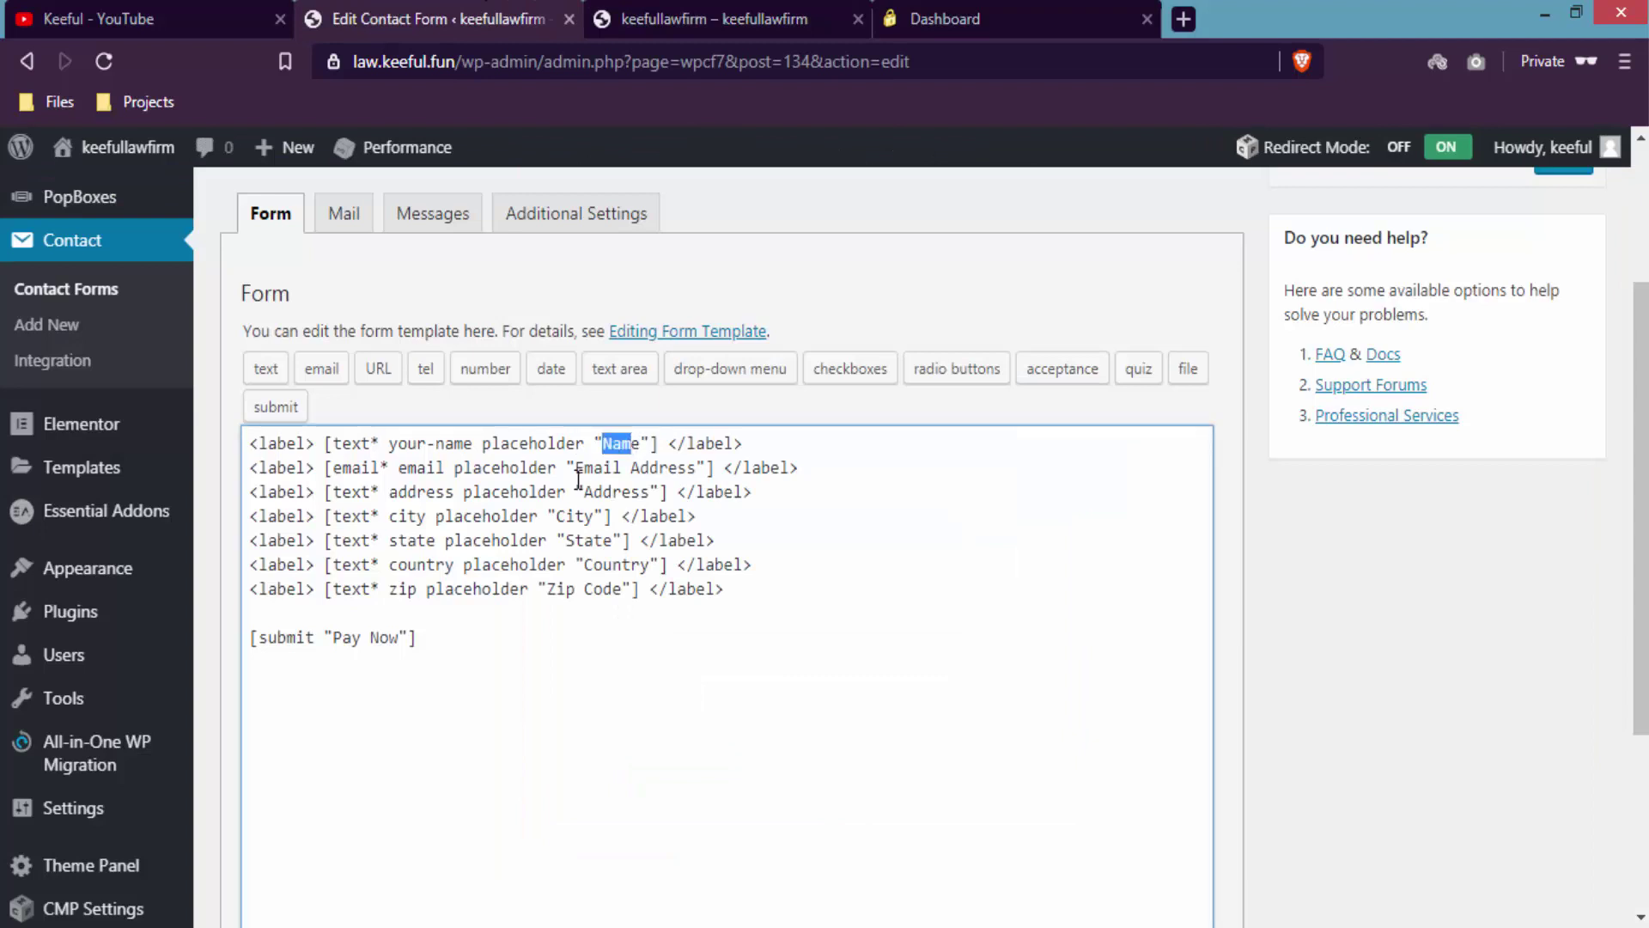
drag(575, 469, 696, 472)
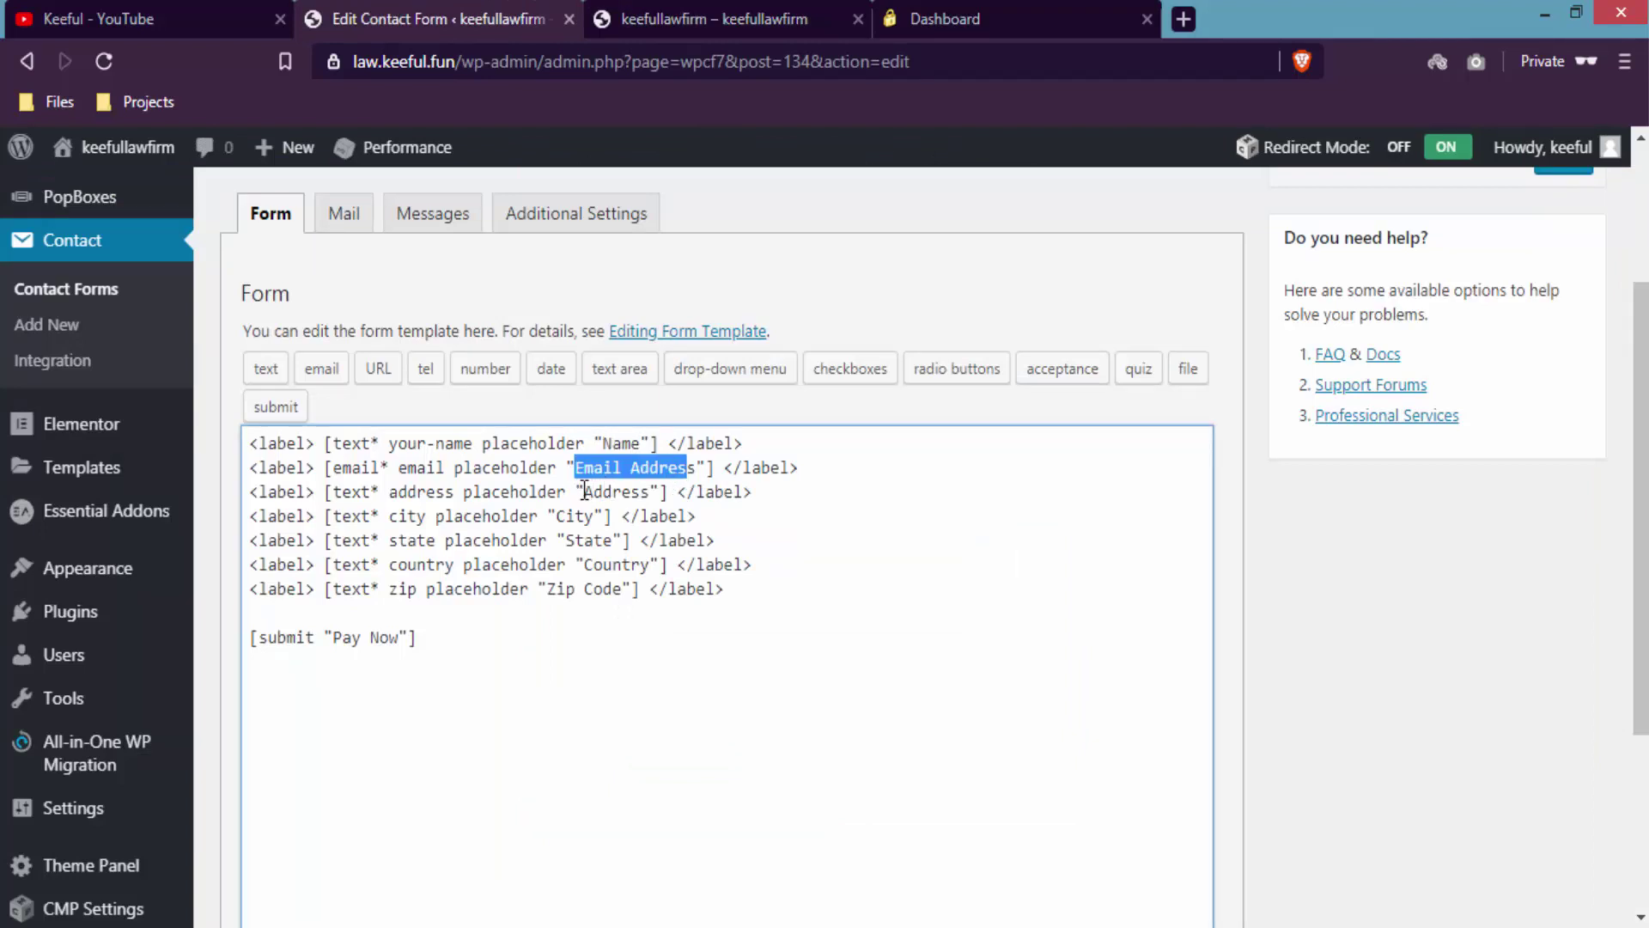
double_click(631, 492)
- Check the City, State, Country and Pay Now template lines against the popup form
click(559, 516)
double_click(574, 516)
drag(566, 539, 631, 565)
click(597, 599)
drag(398, 639, 352, 639)
click(737, 15)
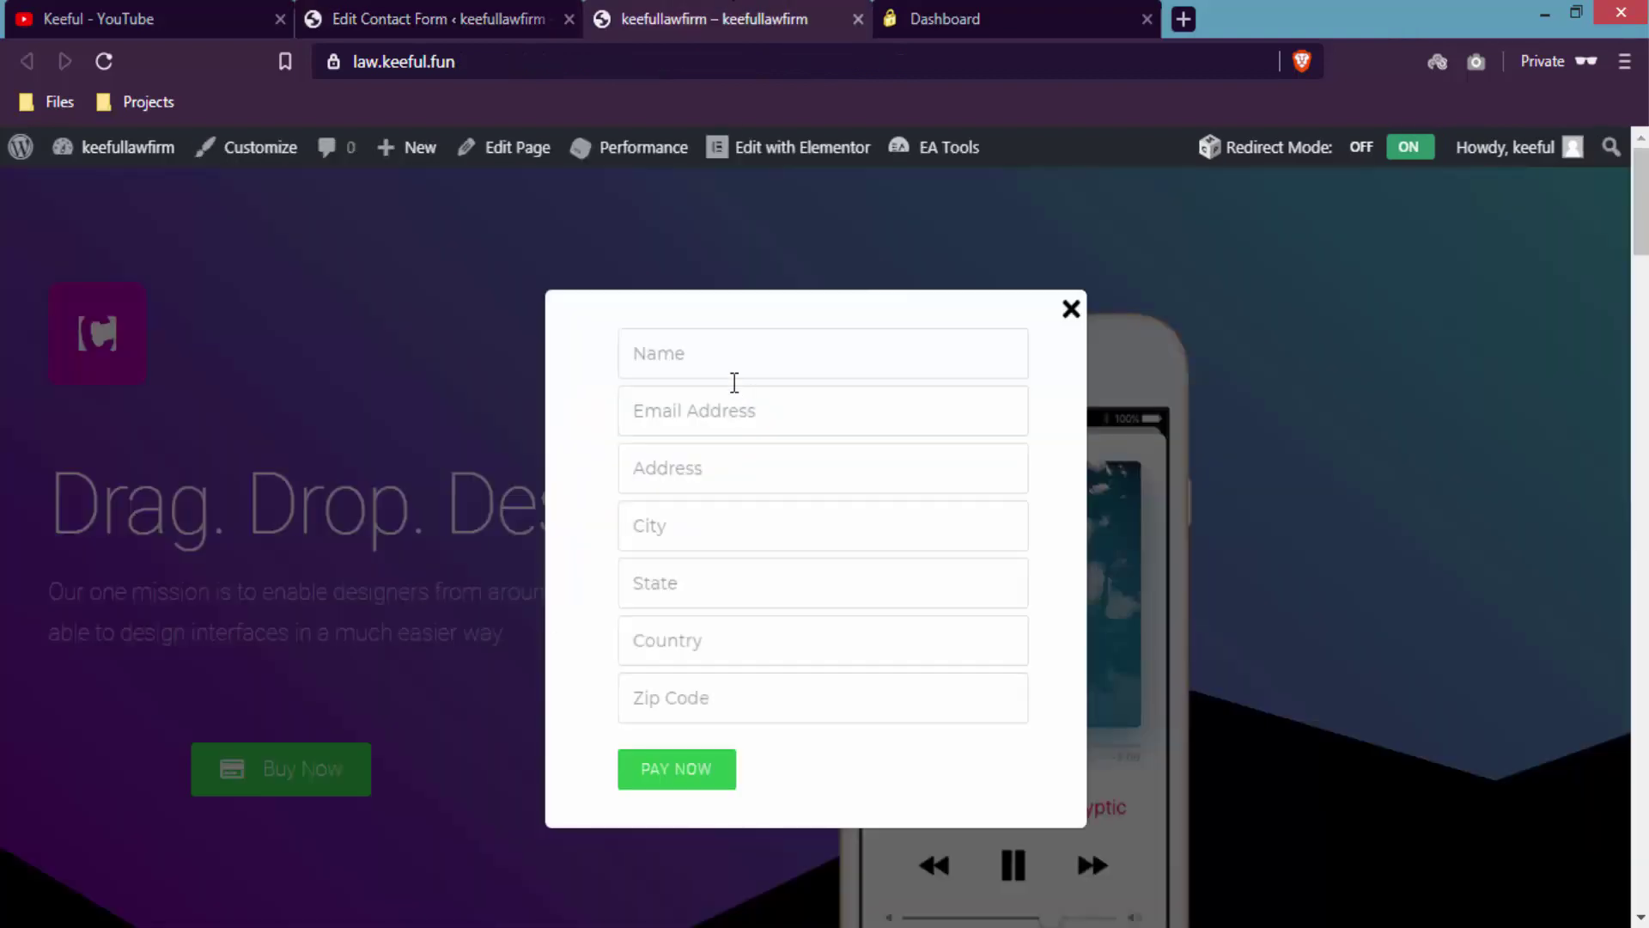
- Try the popup's Name field, then return to the form template editor
click(655, 356)
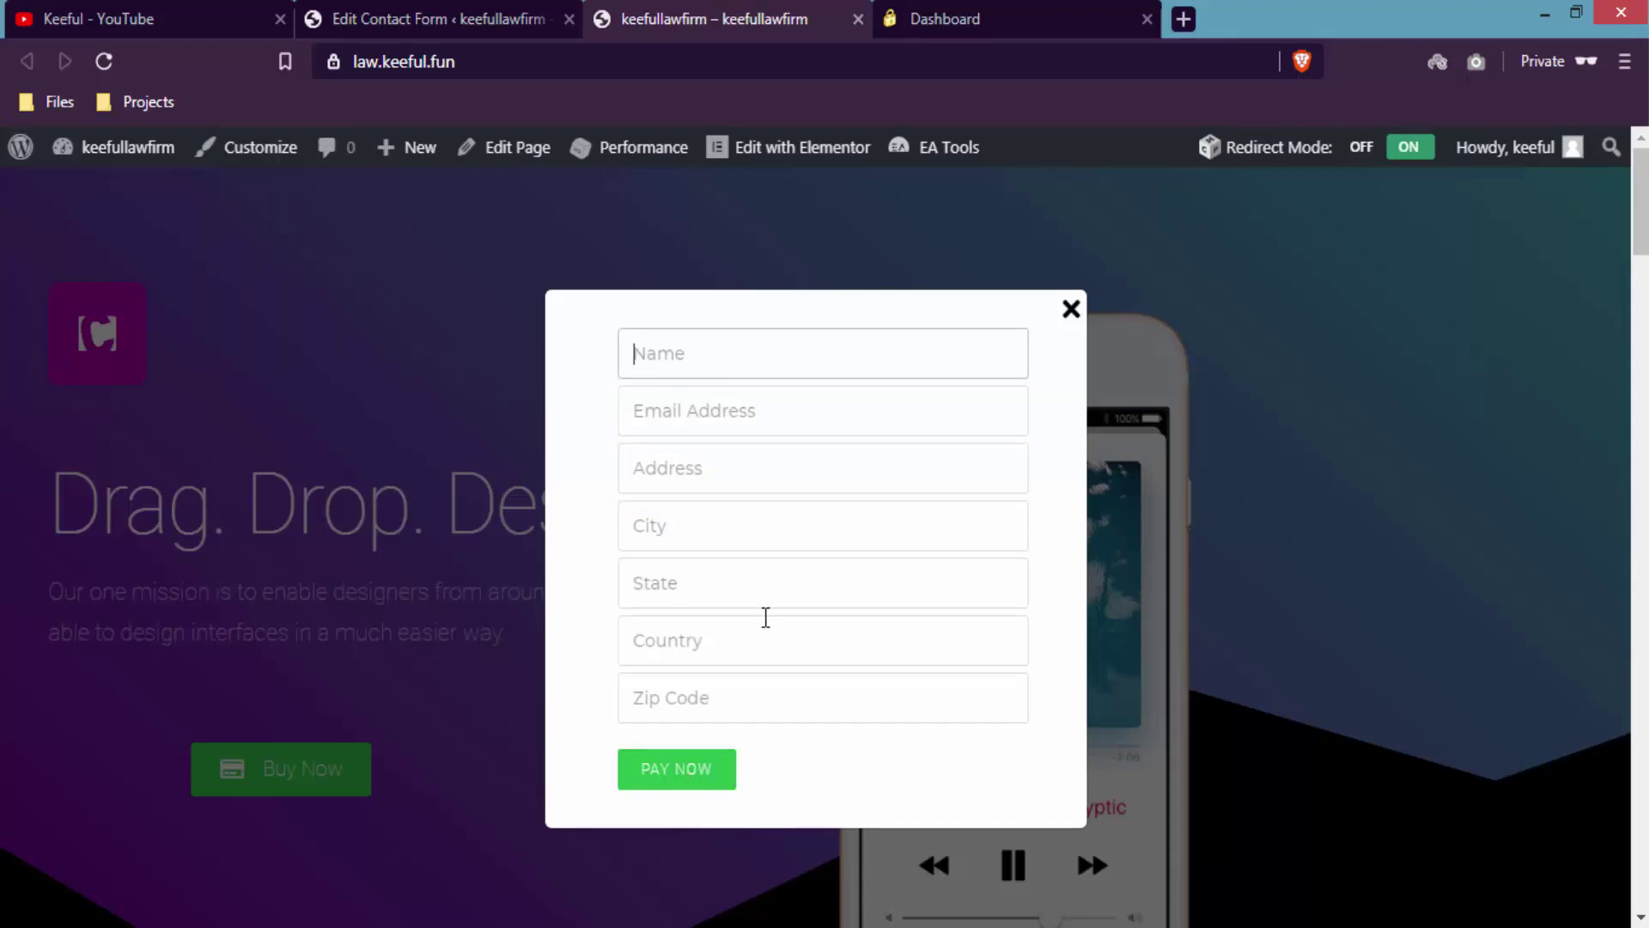
click(581, 417)
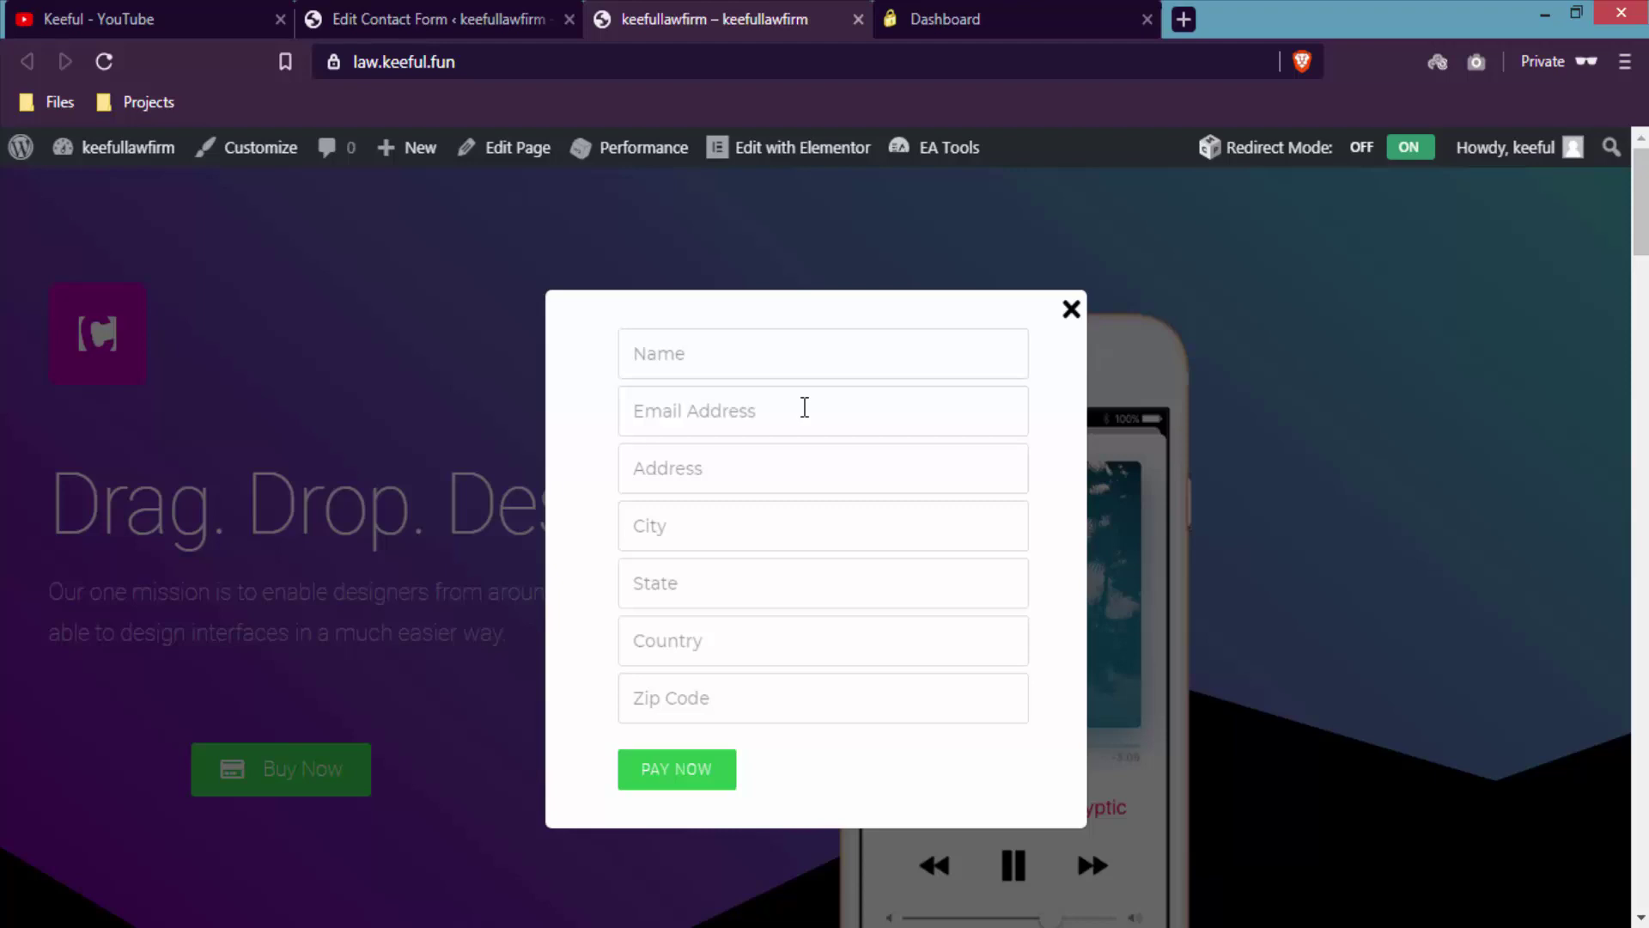
click(448, 5)
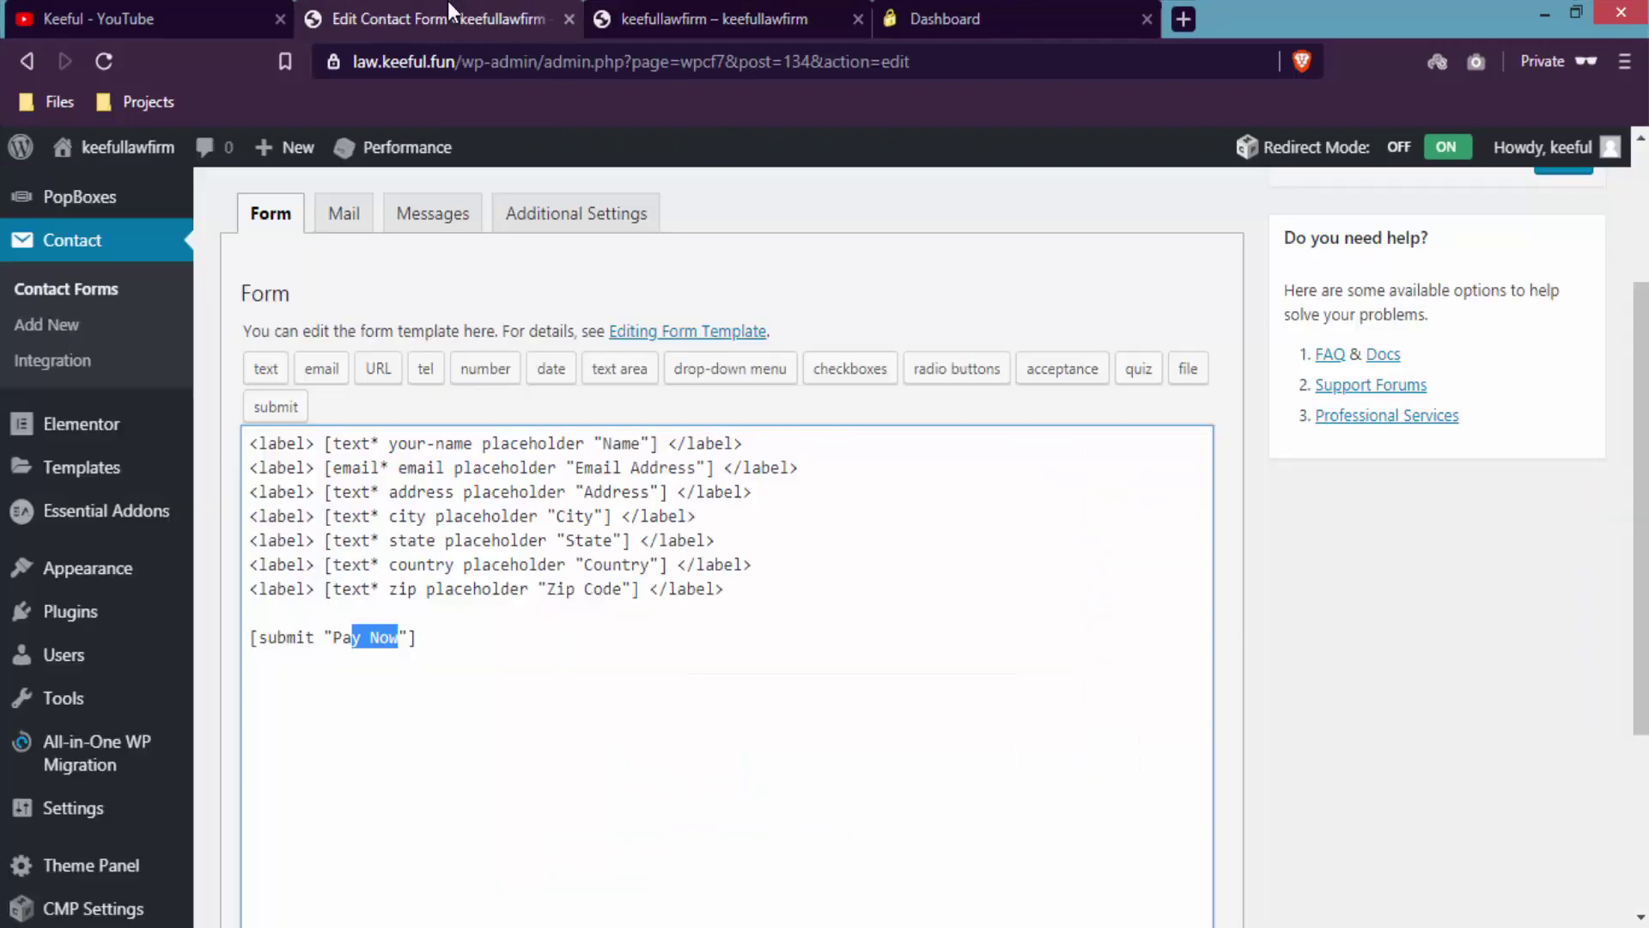
- Insert blank lines at the start of the template, above the Name field line
click(755, 441)
key(Home)
key(Return)
key(Return)
key(Return)
key(Return)
key(Return)
key(Return)
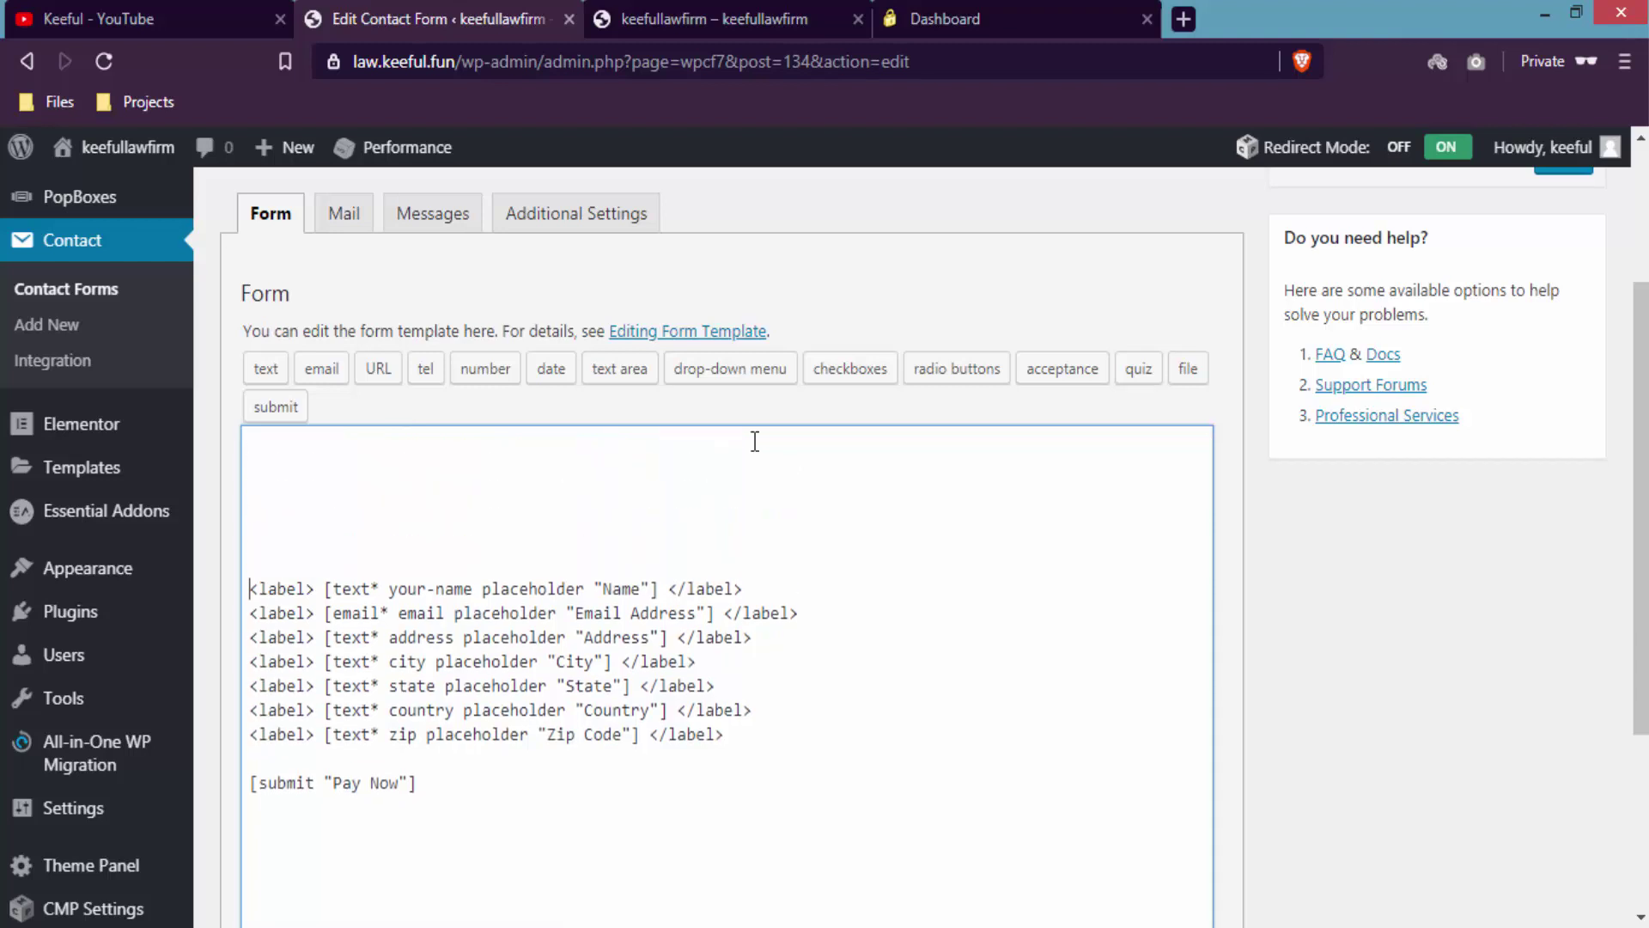
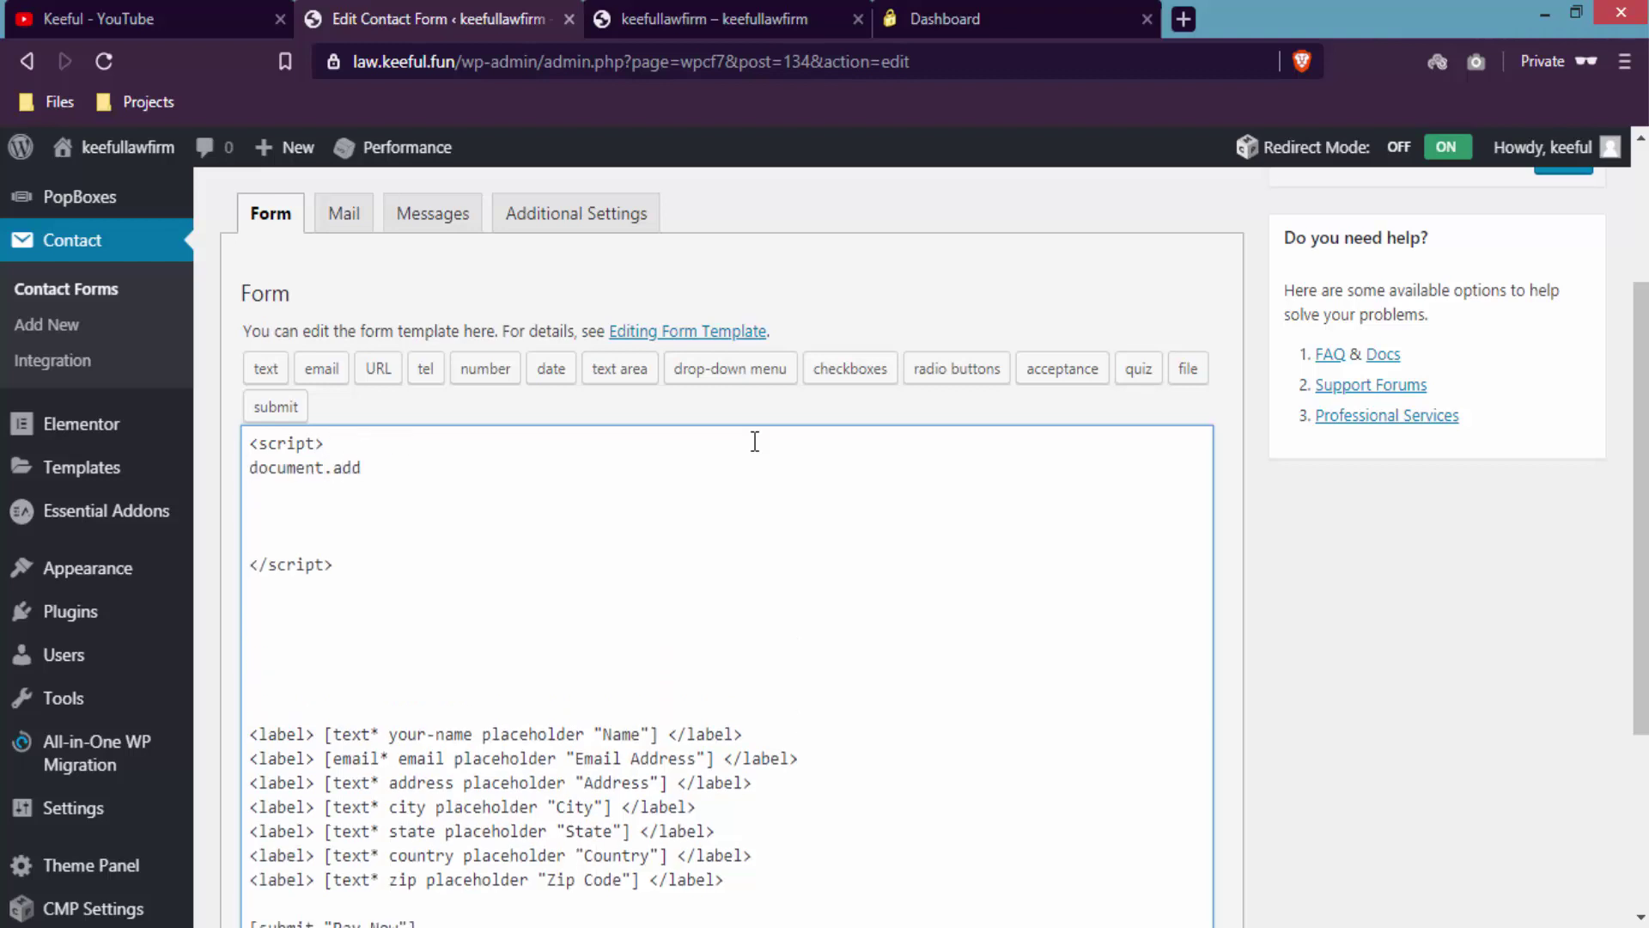
- Add the wpcf7mailsent redirect script with location = '#', strip blank lines, and preview the popup
text(f7mailsent)
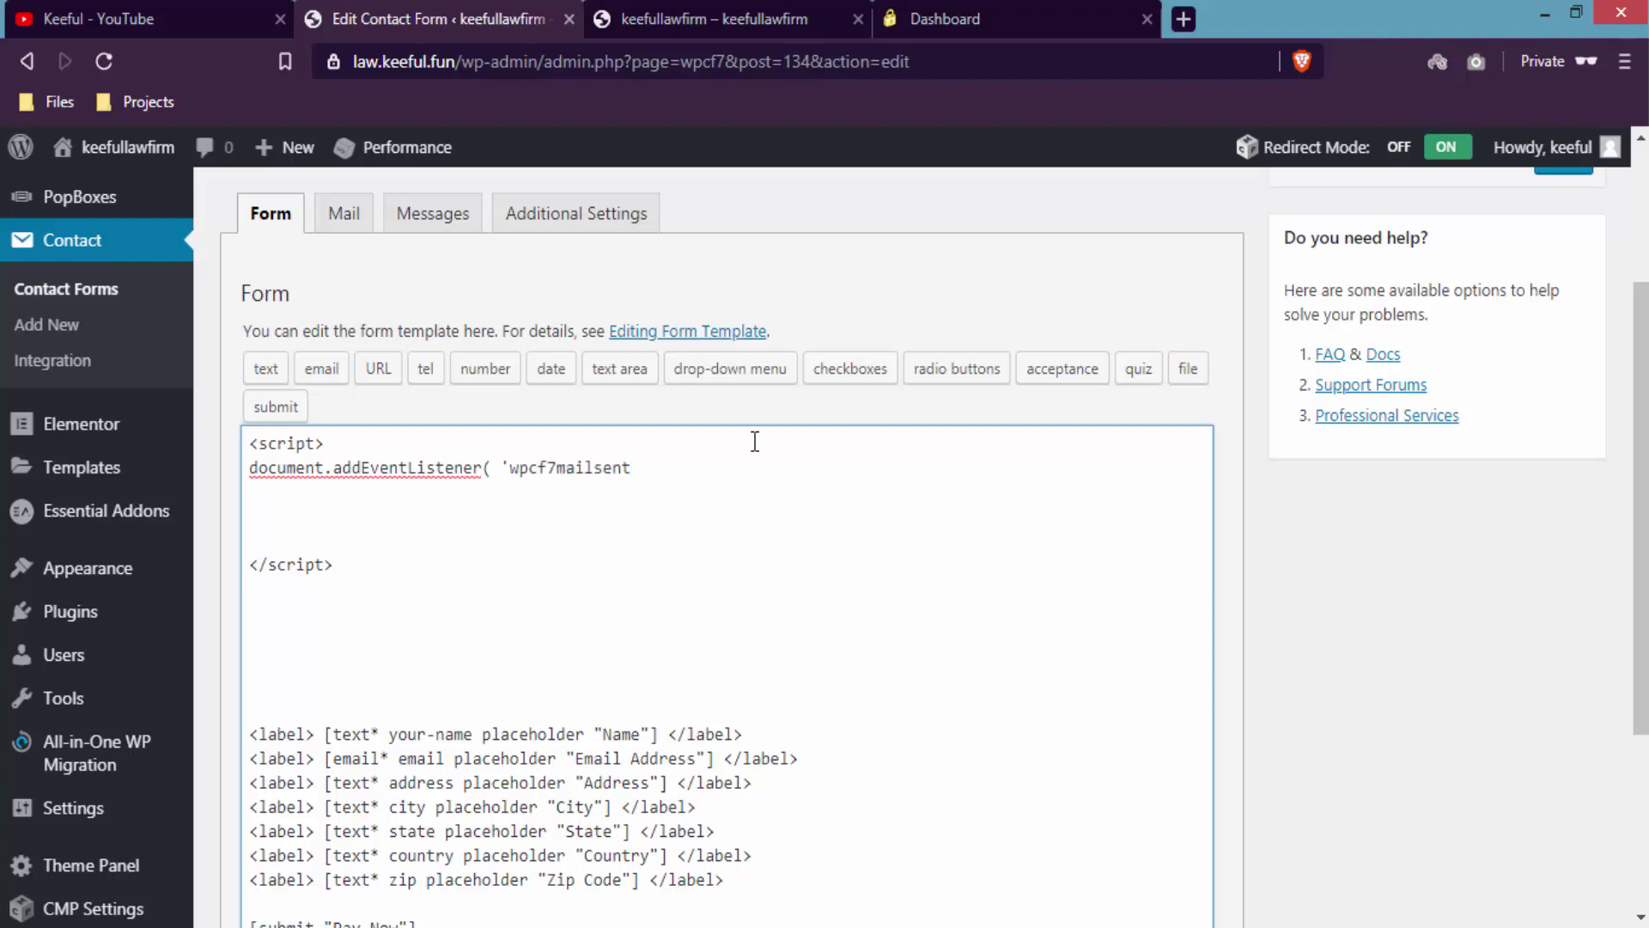
text(', function( event ) { location =)
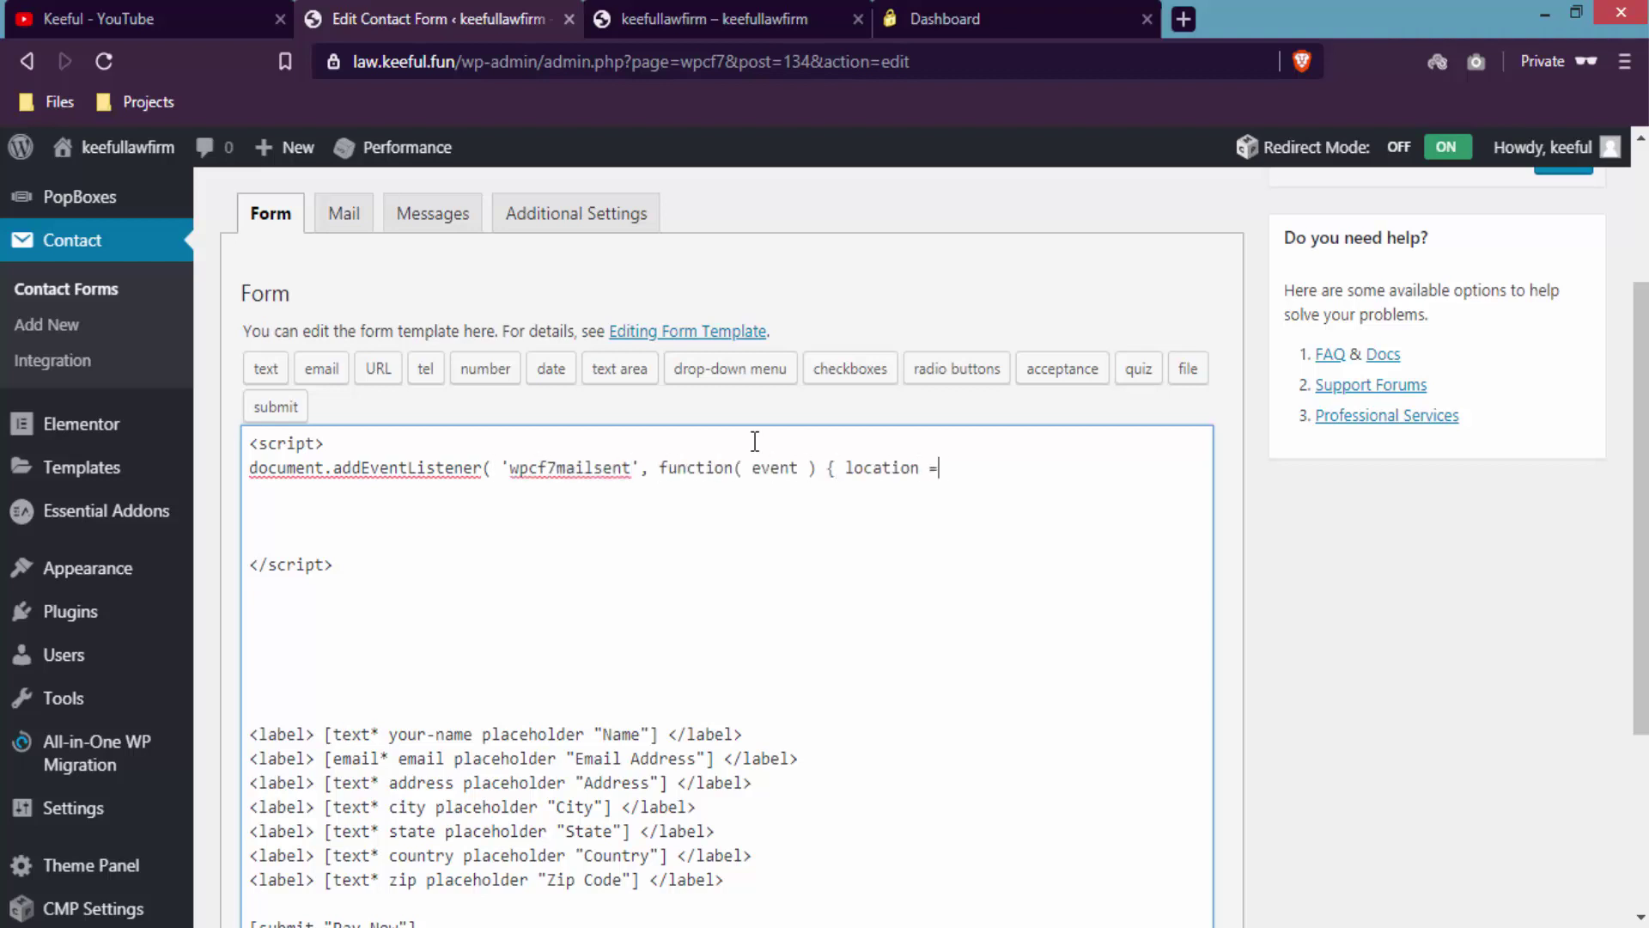
text( '#';}, false );)
key(Delete)
key(Delete)
key(Delete)
click(565, 503)
key(Delete)
key(Delete)
key(Delete)
key(Delete)
key(Delete)
double_click(960, 464)
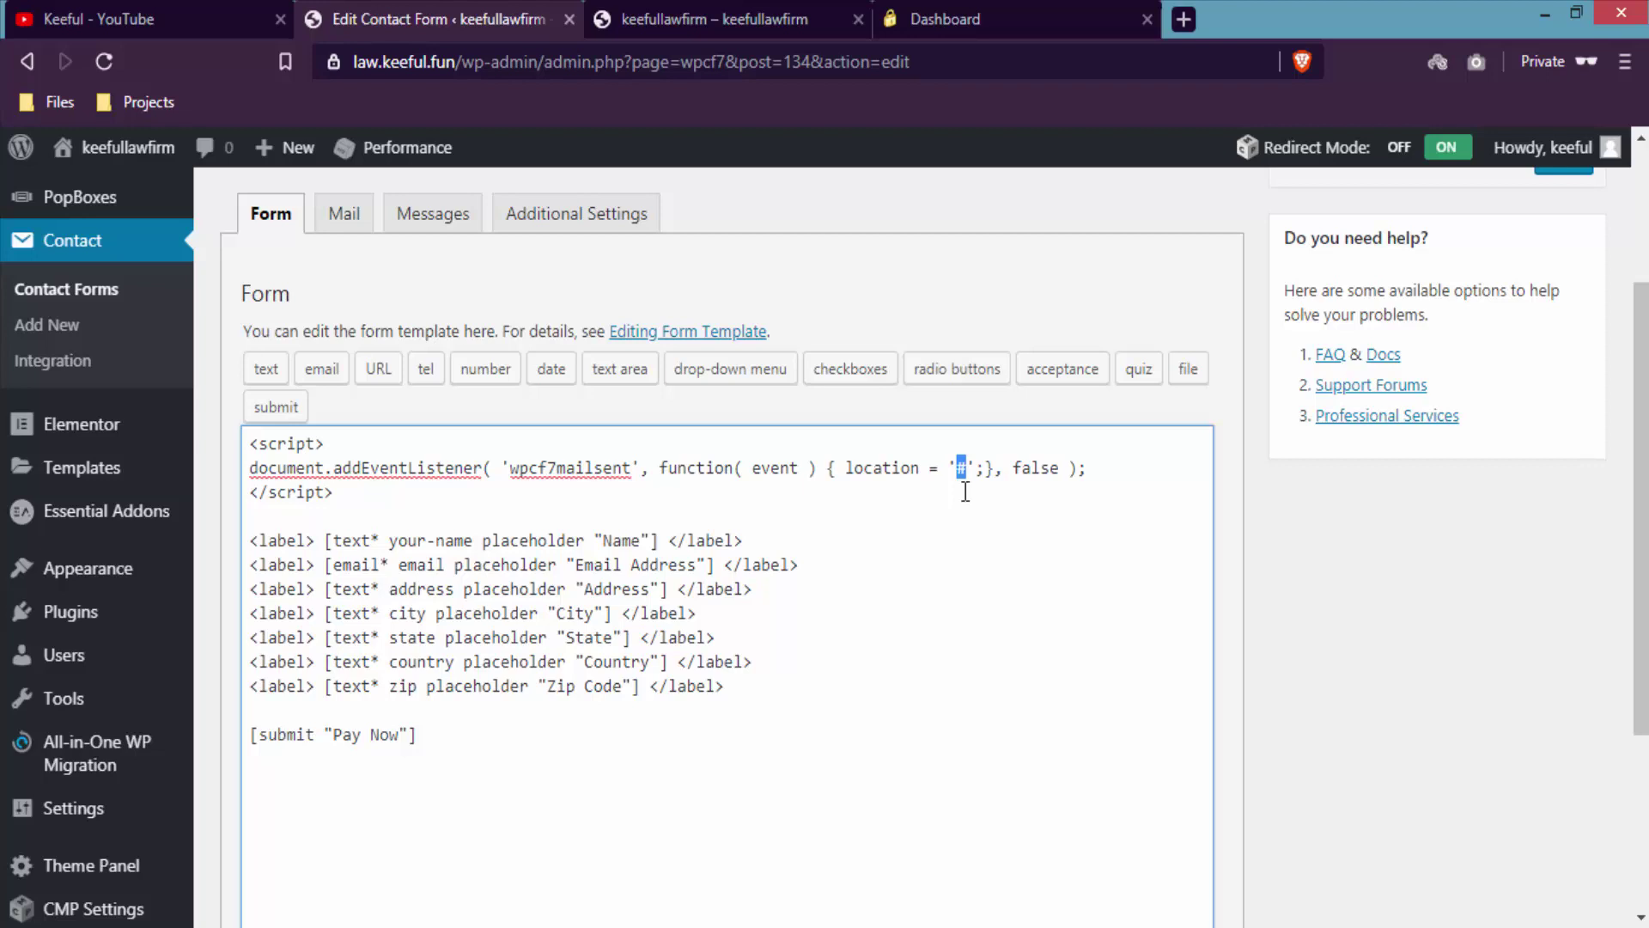
key(ctrl+Tab)
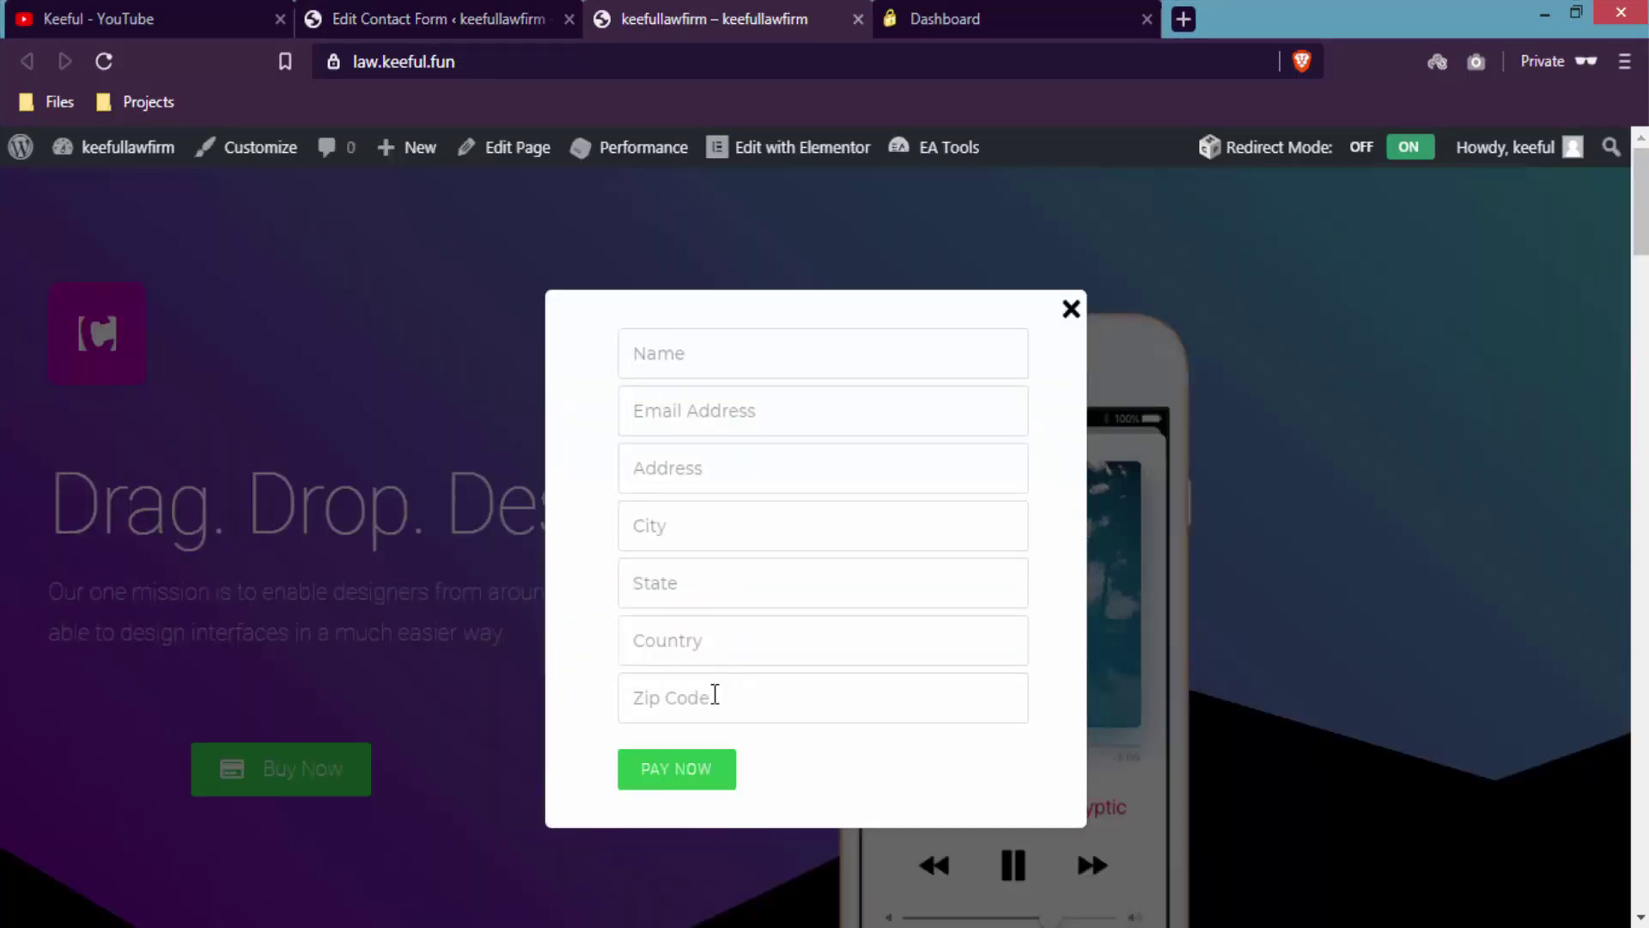
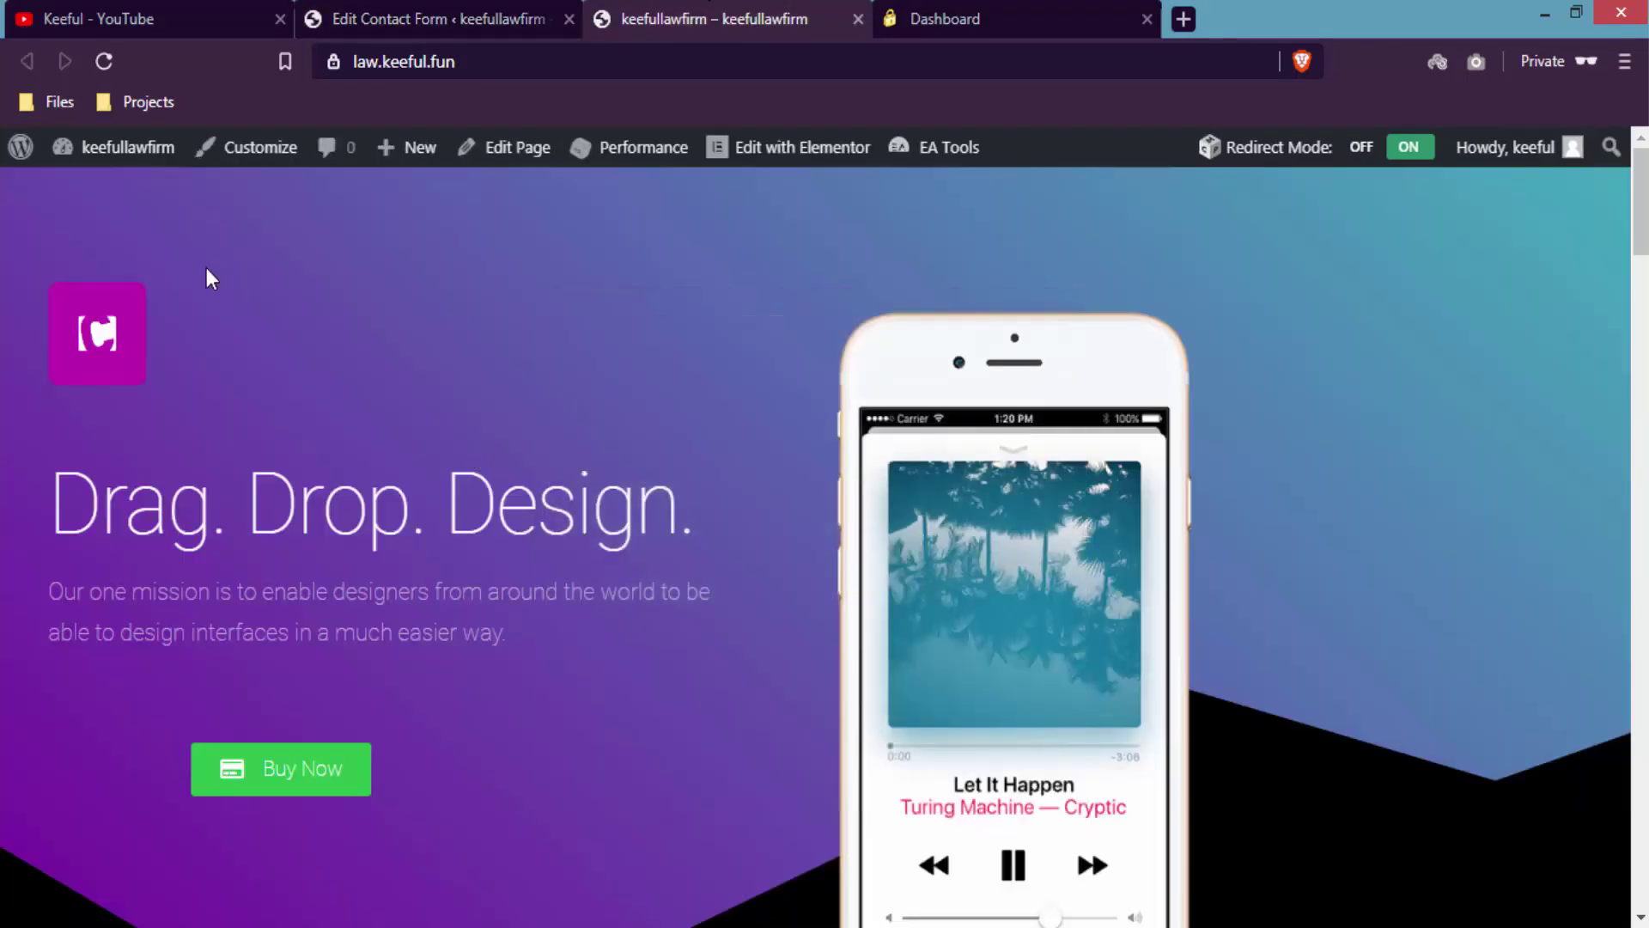
- Reload the law.keeful.fun landing page and bring up the Buy Now payment popup
click(112, 65)
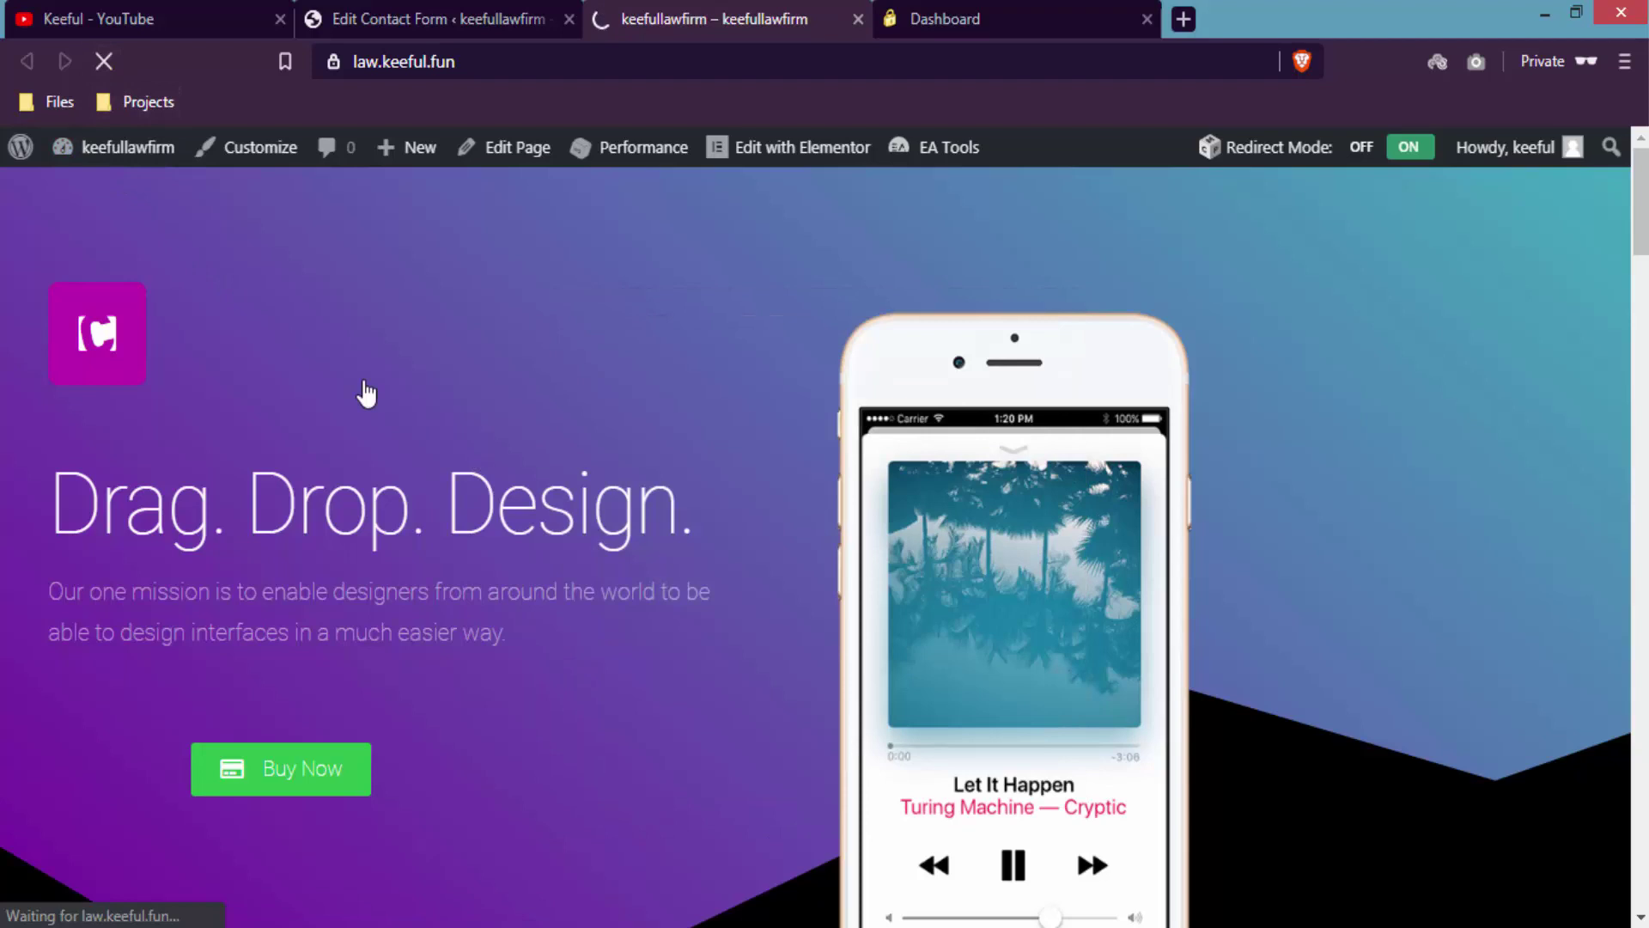
click(306, 773)
- Enter a test name and a test e-mail address in the popup form
click(741, 354)
text(keeful)
text( f)
text(eeful)
key(Tab)
- Fill in the test street address, city, state, country and zip code
key(Tab)
text(12)
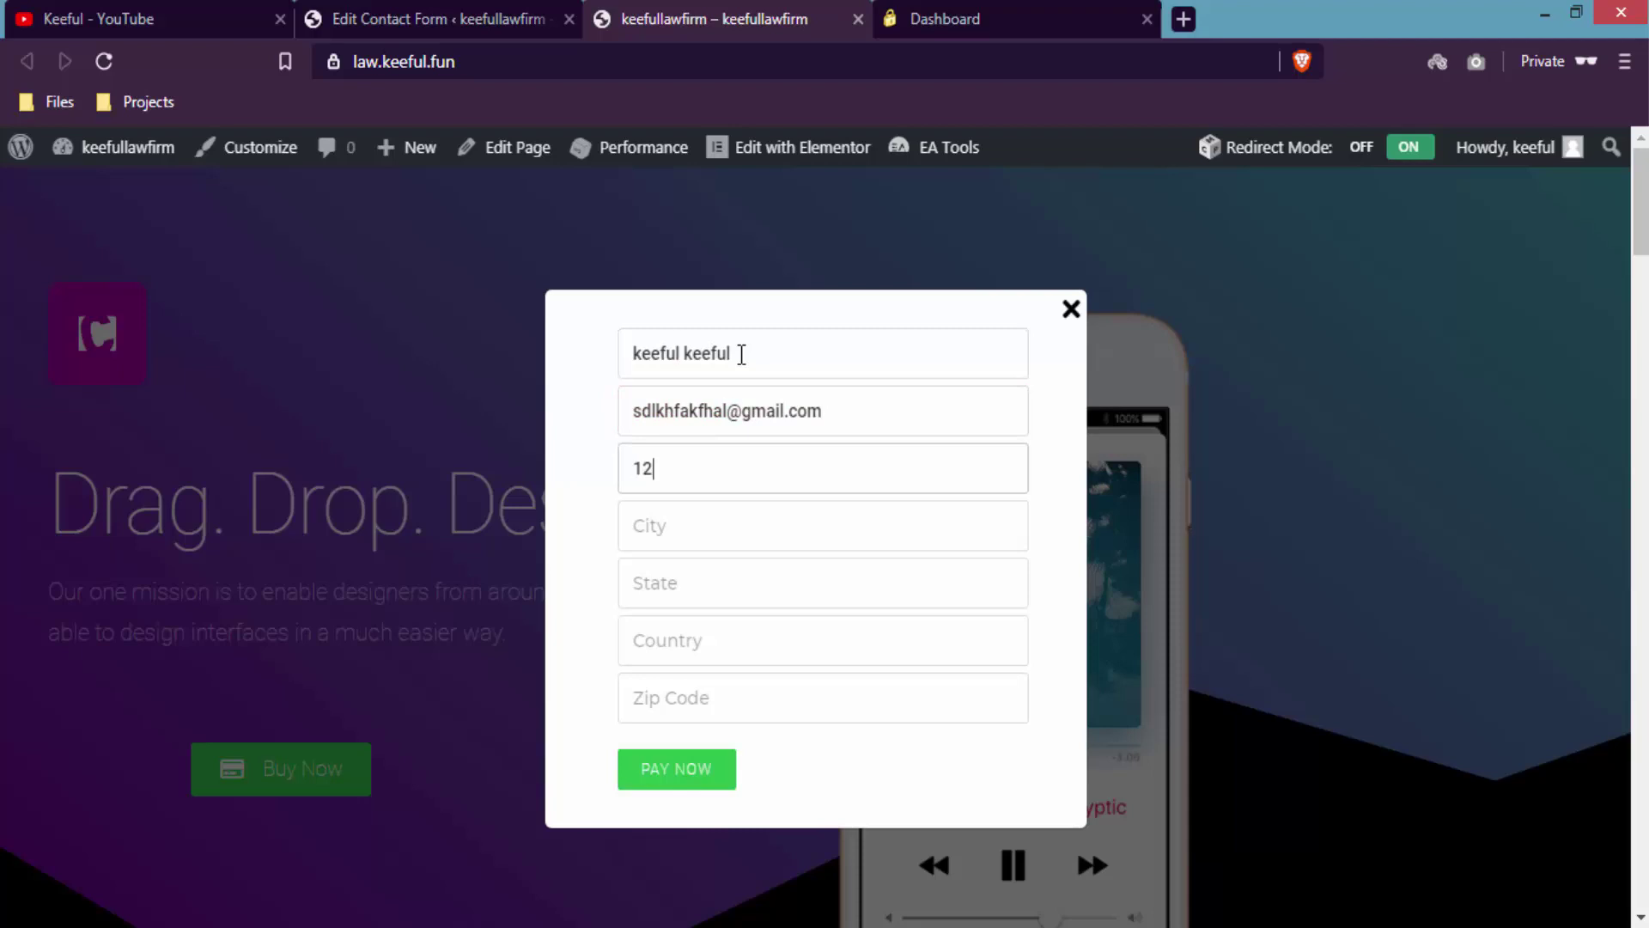
text(sydney)
key(Tab)
text(nsw)
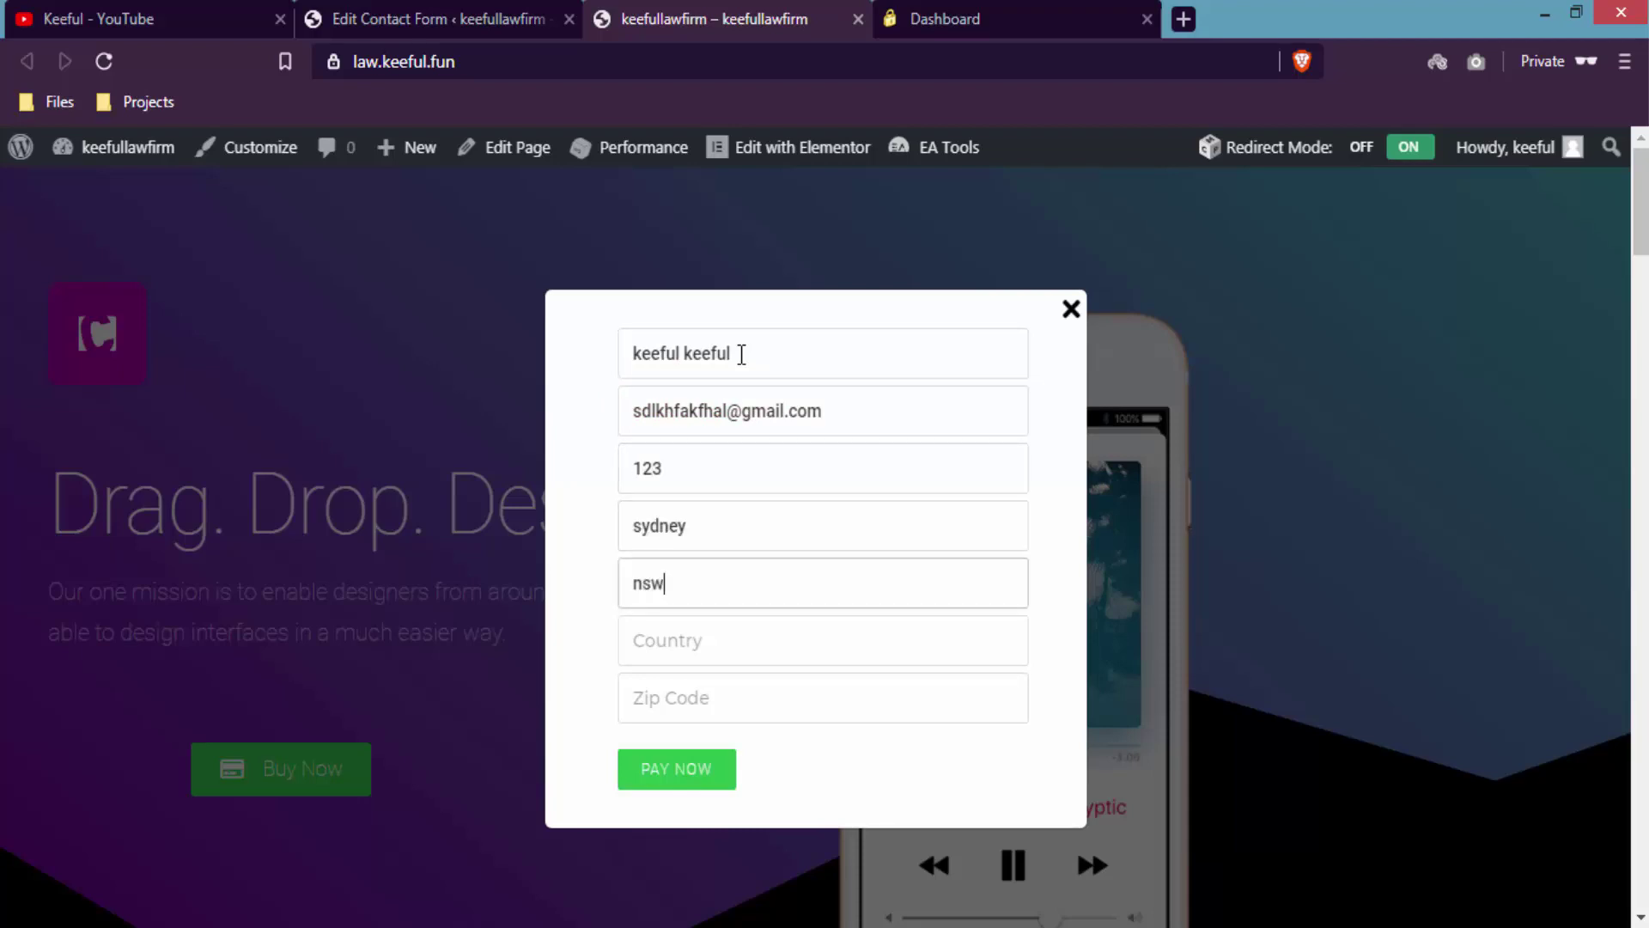
text(australi)
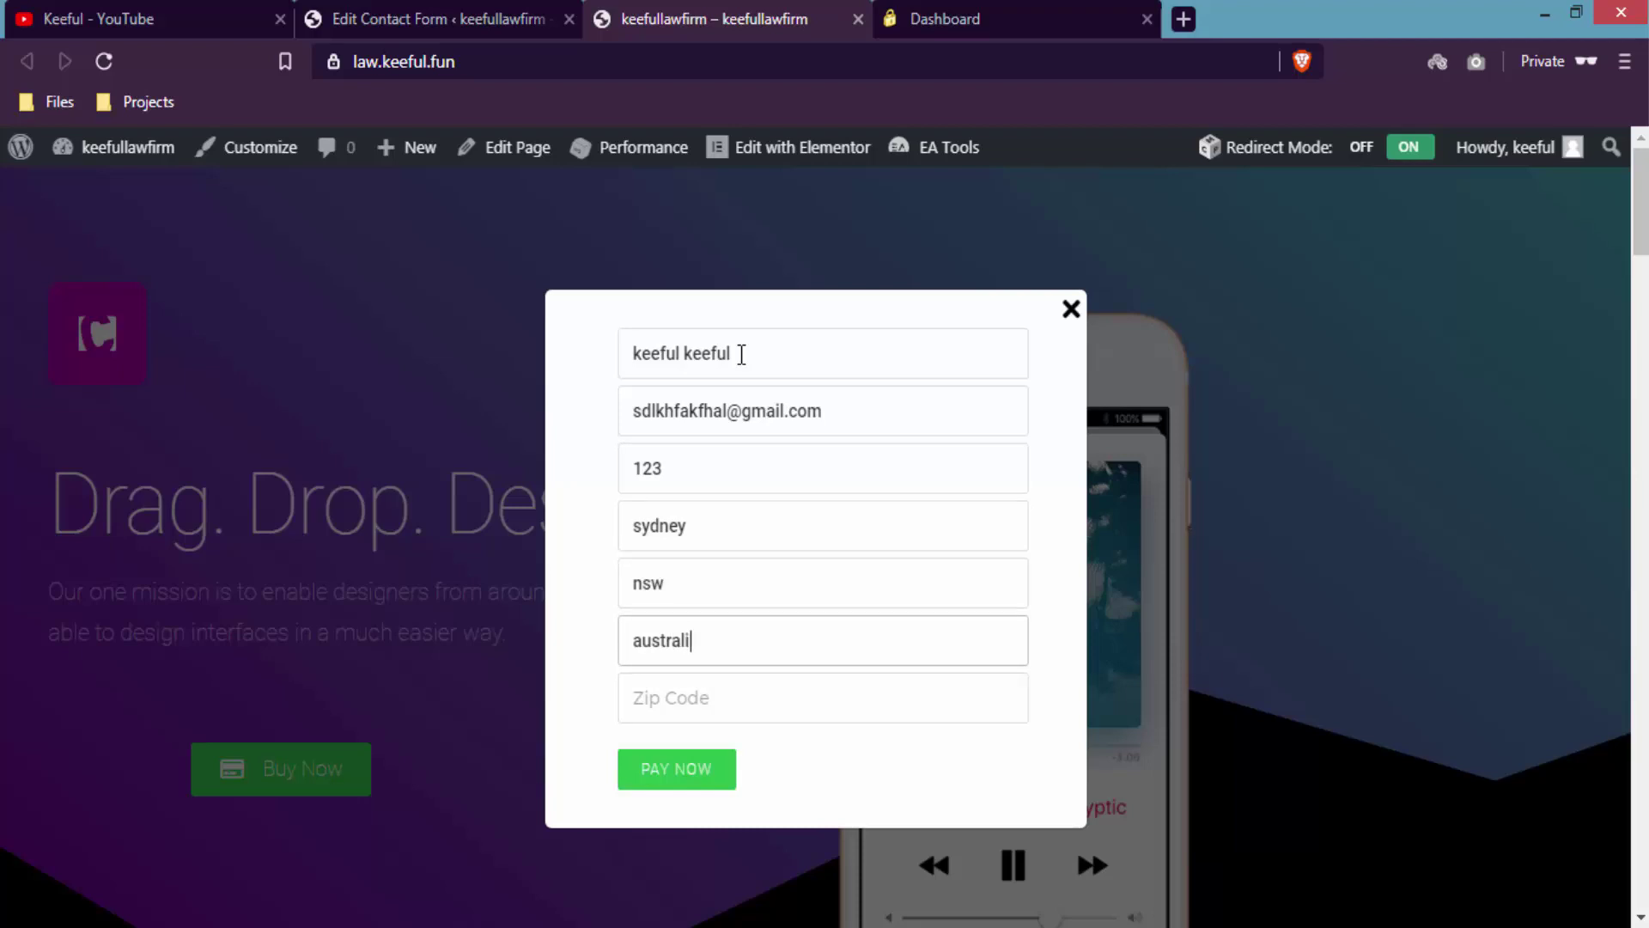
text(2000)
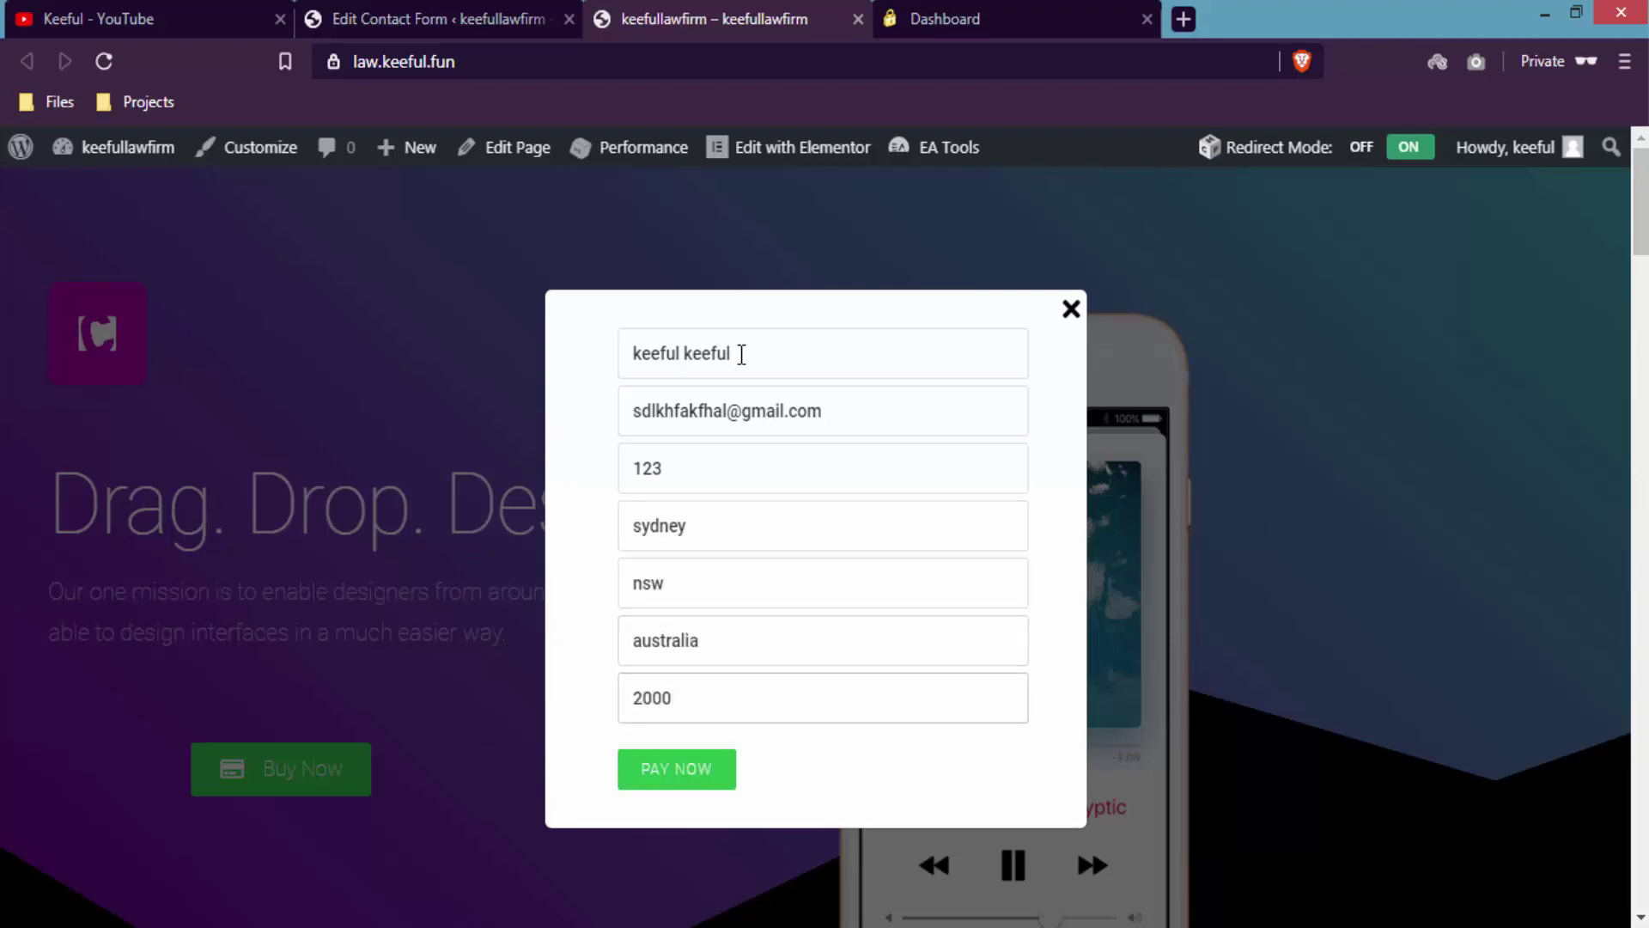
- Submit the form with PAY NOW and save law website (1).png to Downloads
click(696, 774)
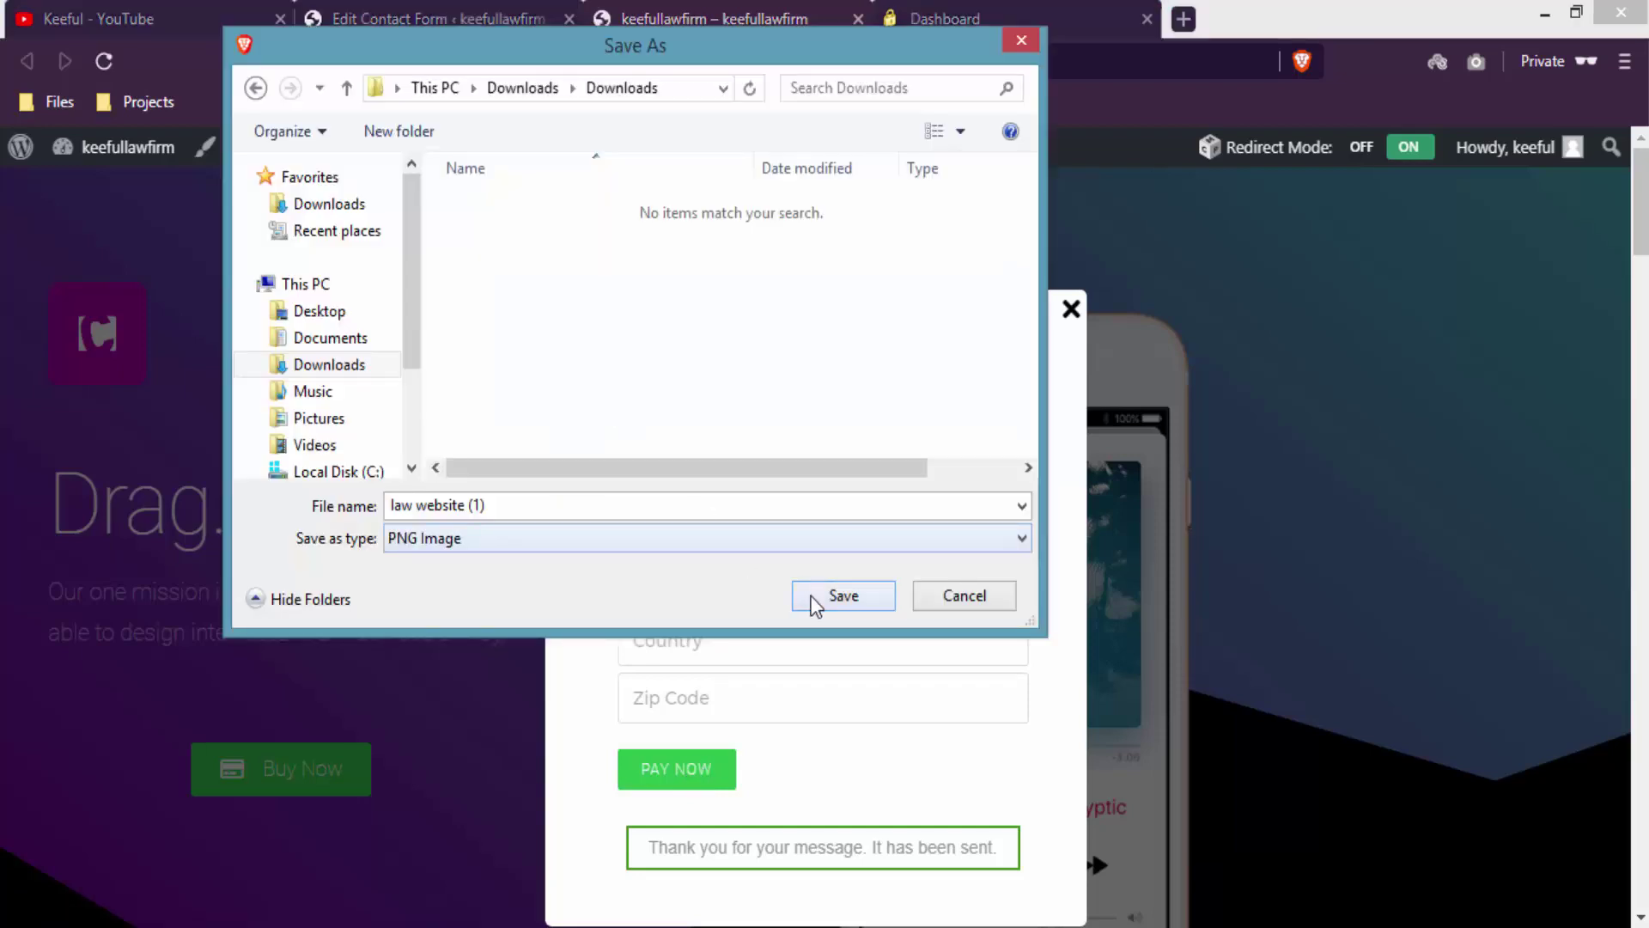
click(831, 596)
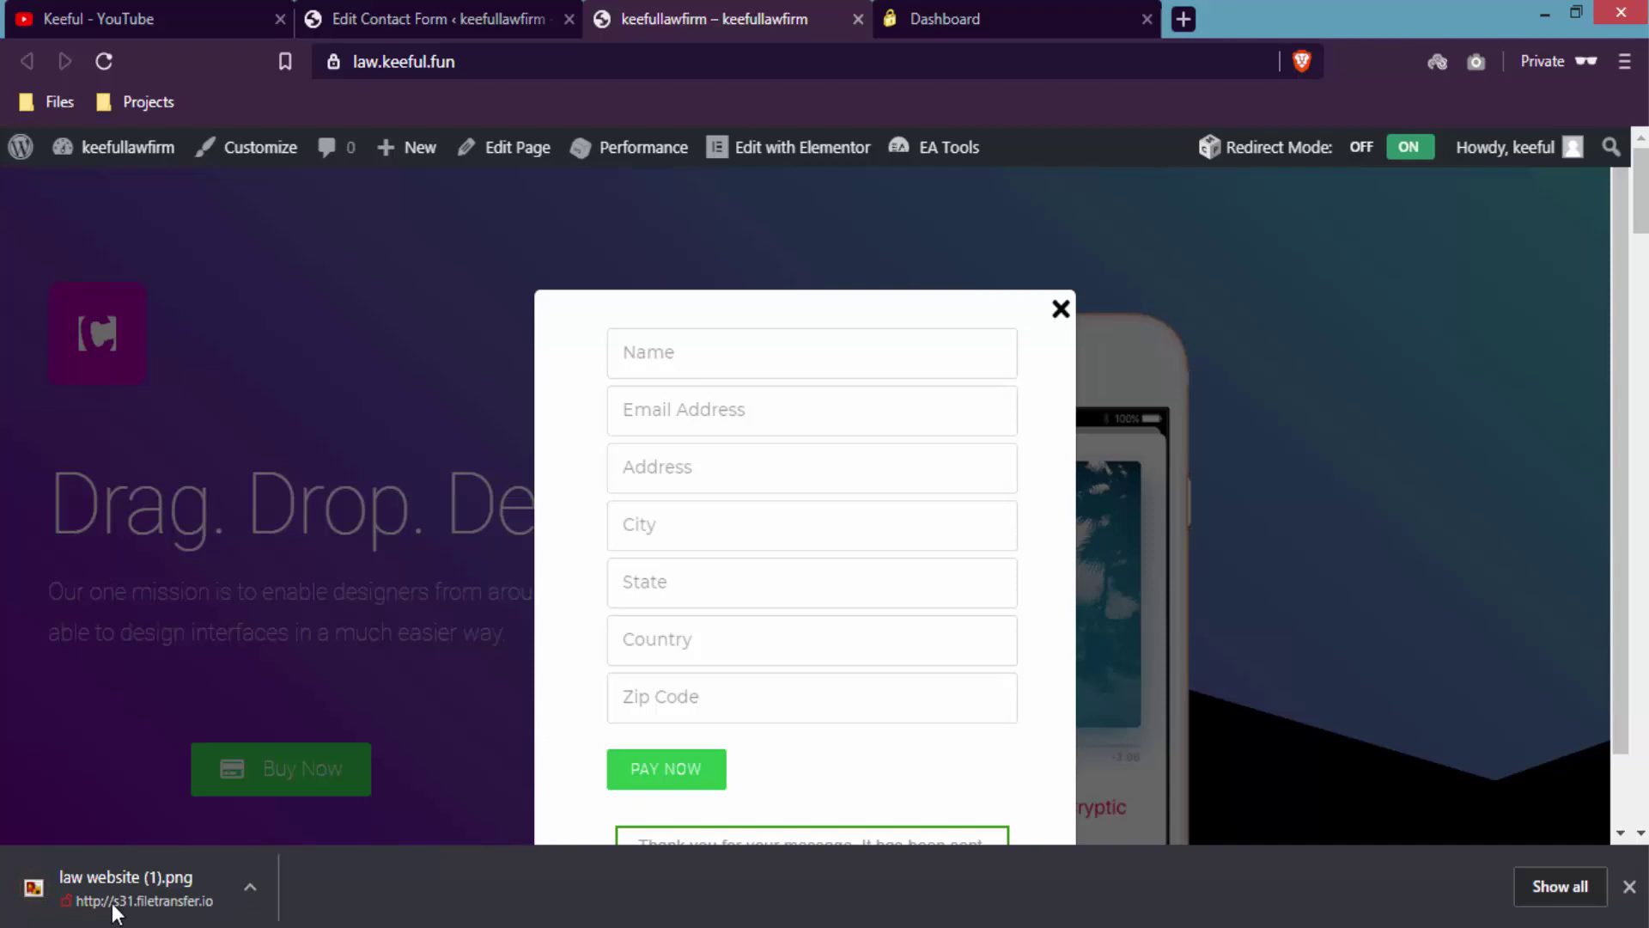
click(1631, 887)
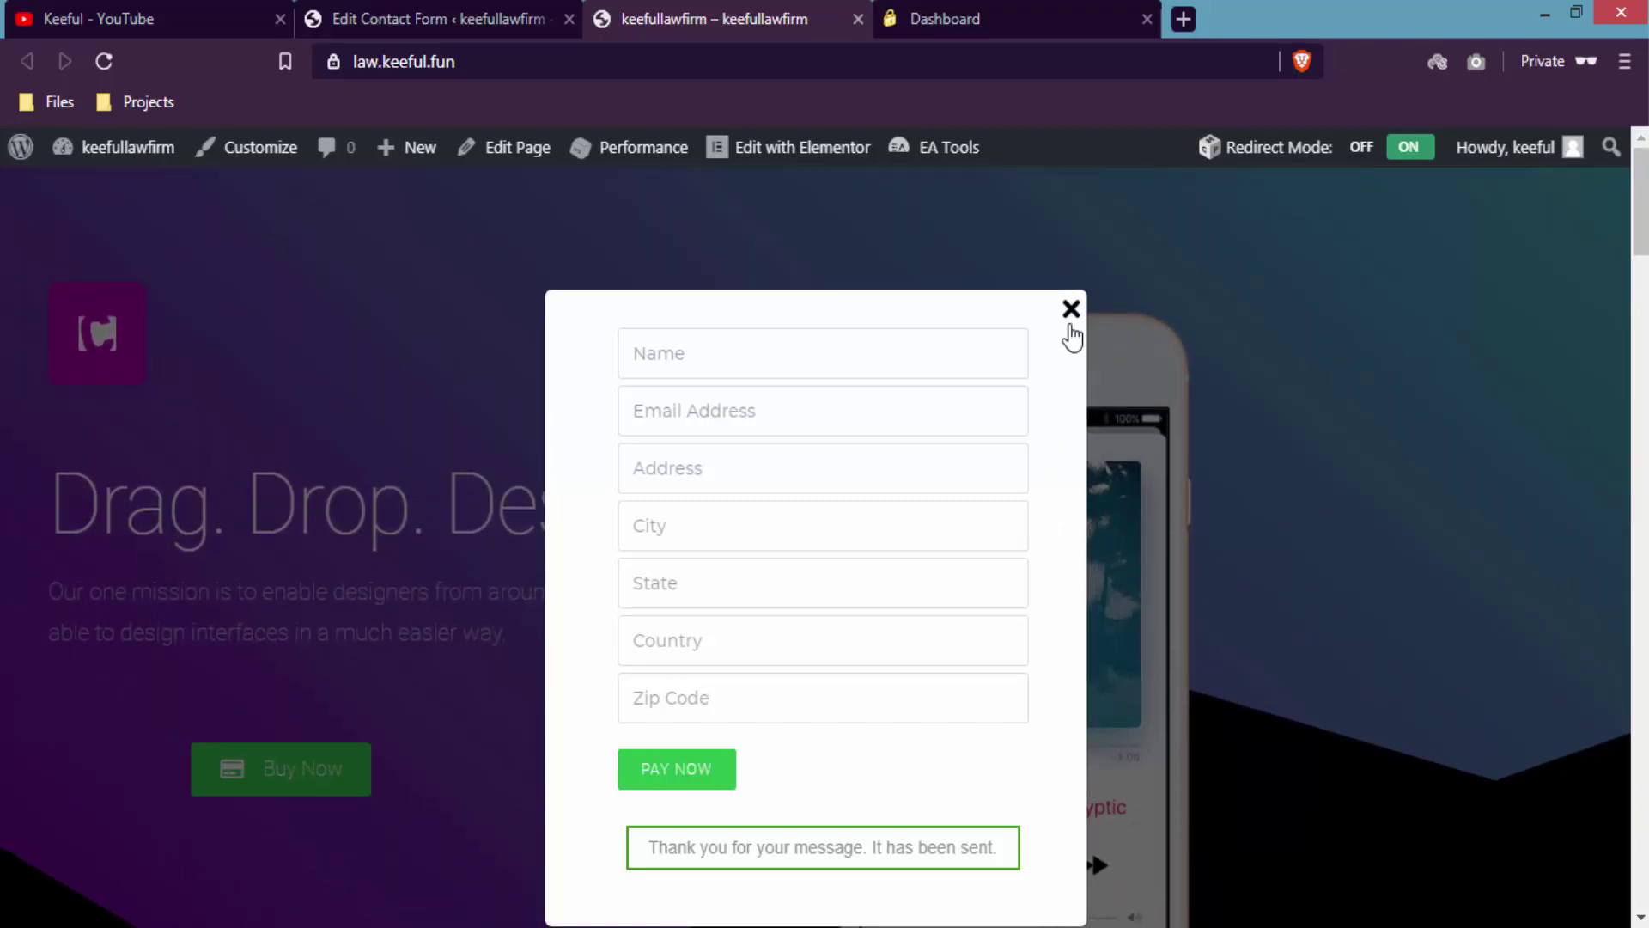
- Close the payment popup to return to the Drag. Drop. Design. landing page
click(1071, 310)
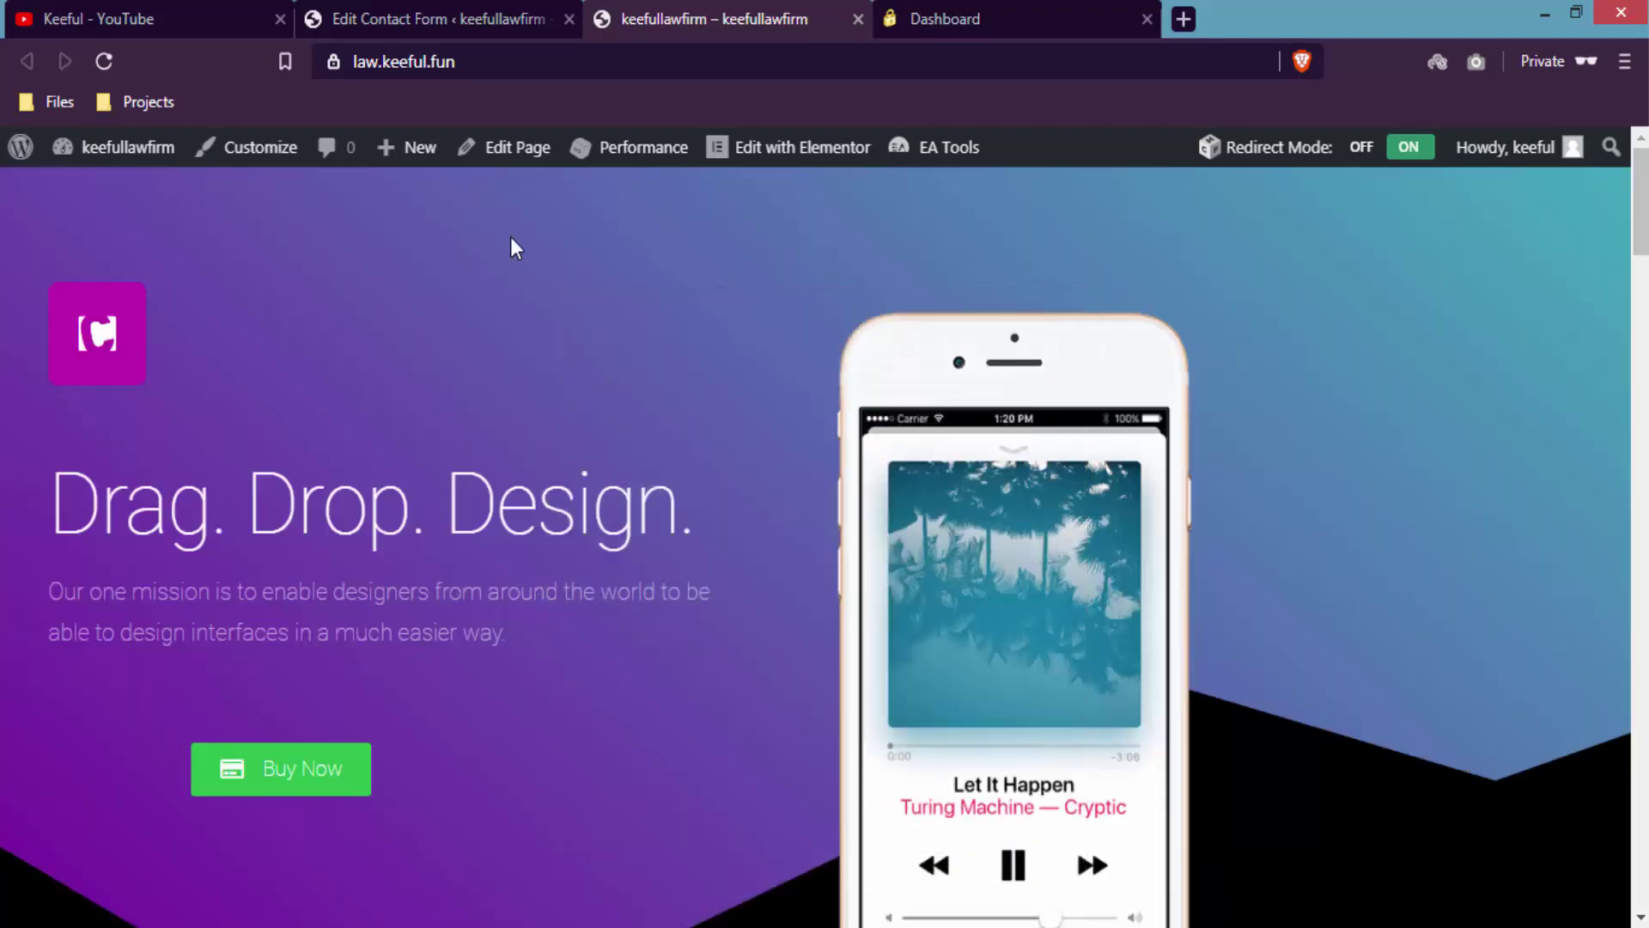
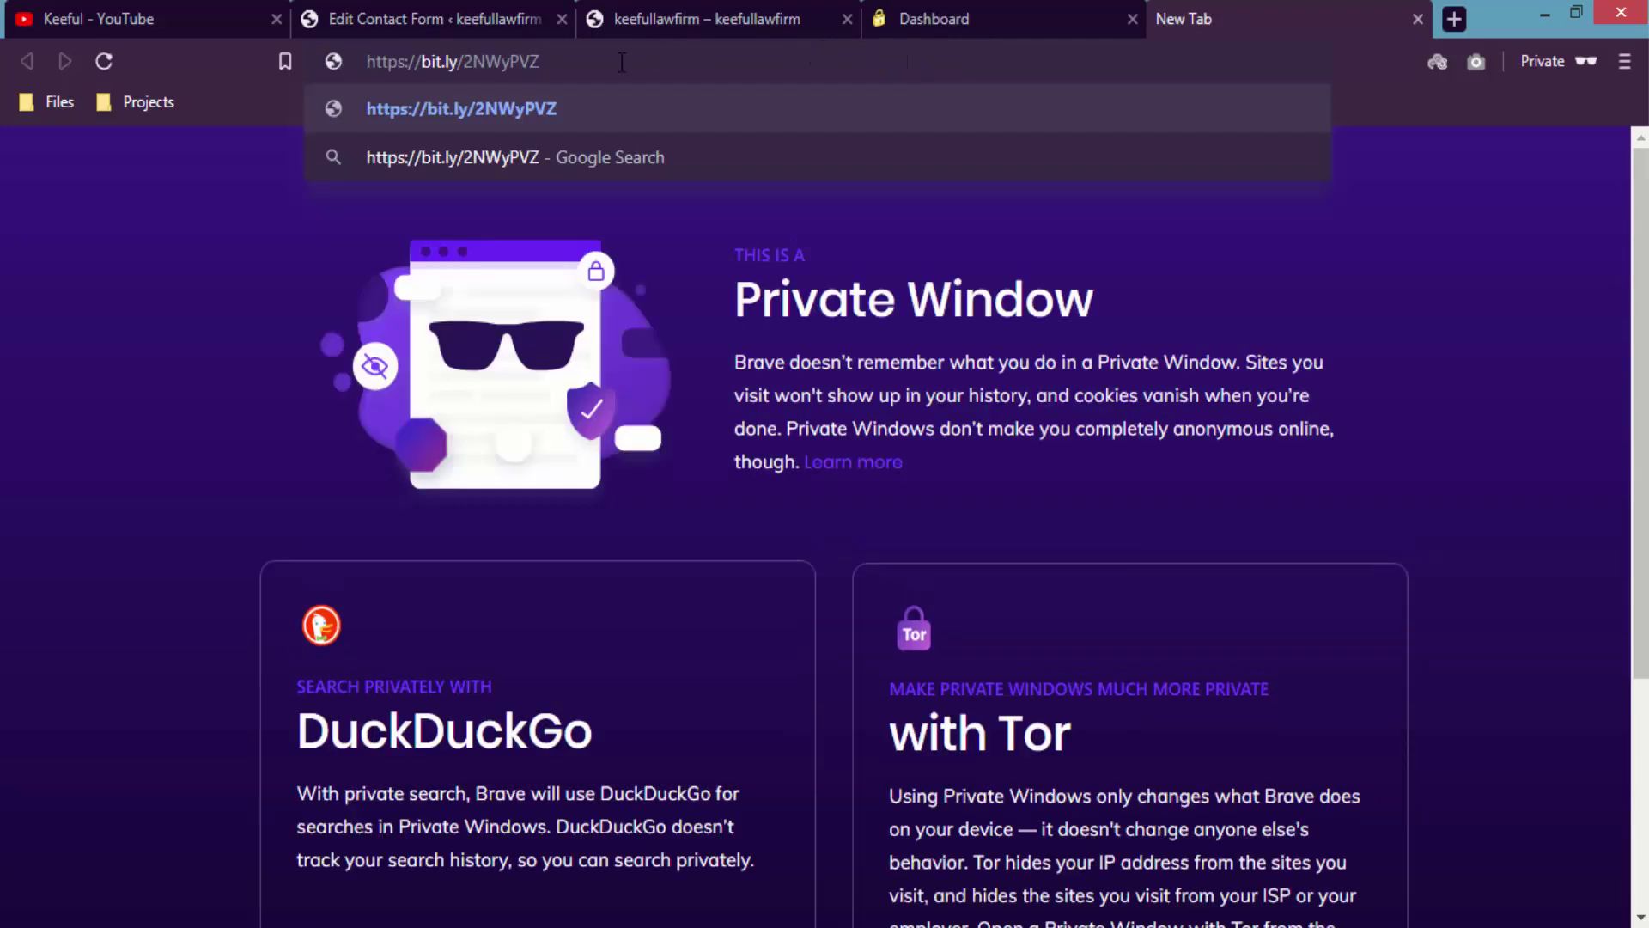
- Follow the bit.ly link, save cf7-2checkout.zip into Downloads, and dismiss the finished-download notice
key(Return)
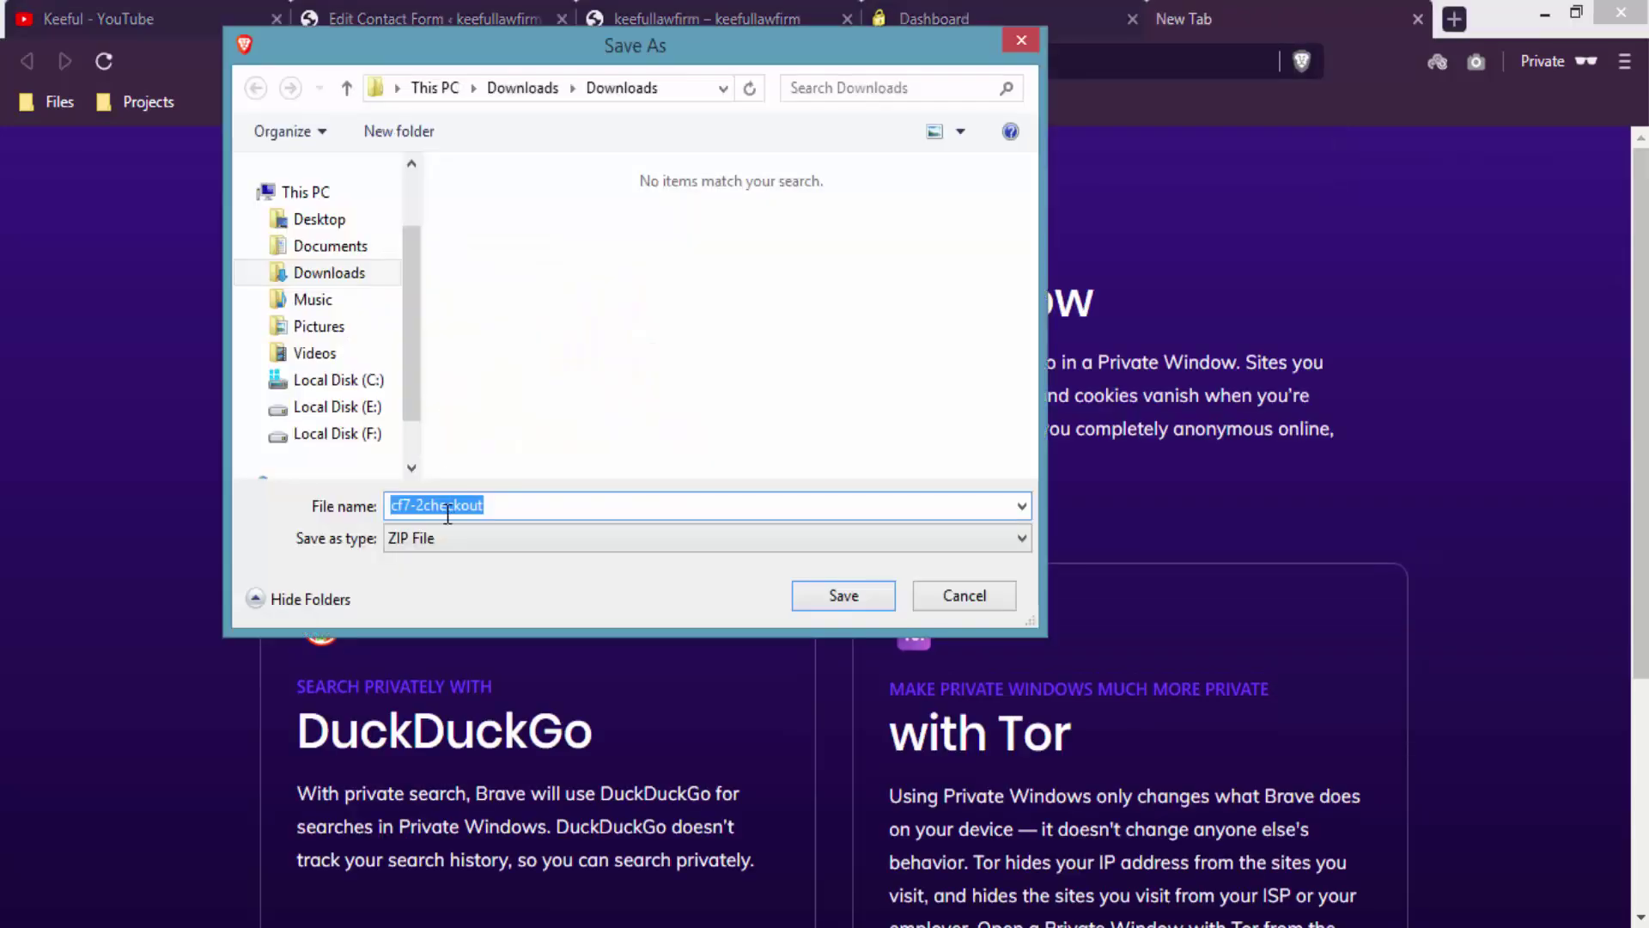
click(509, 335)
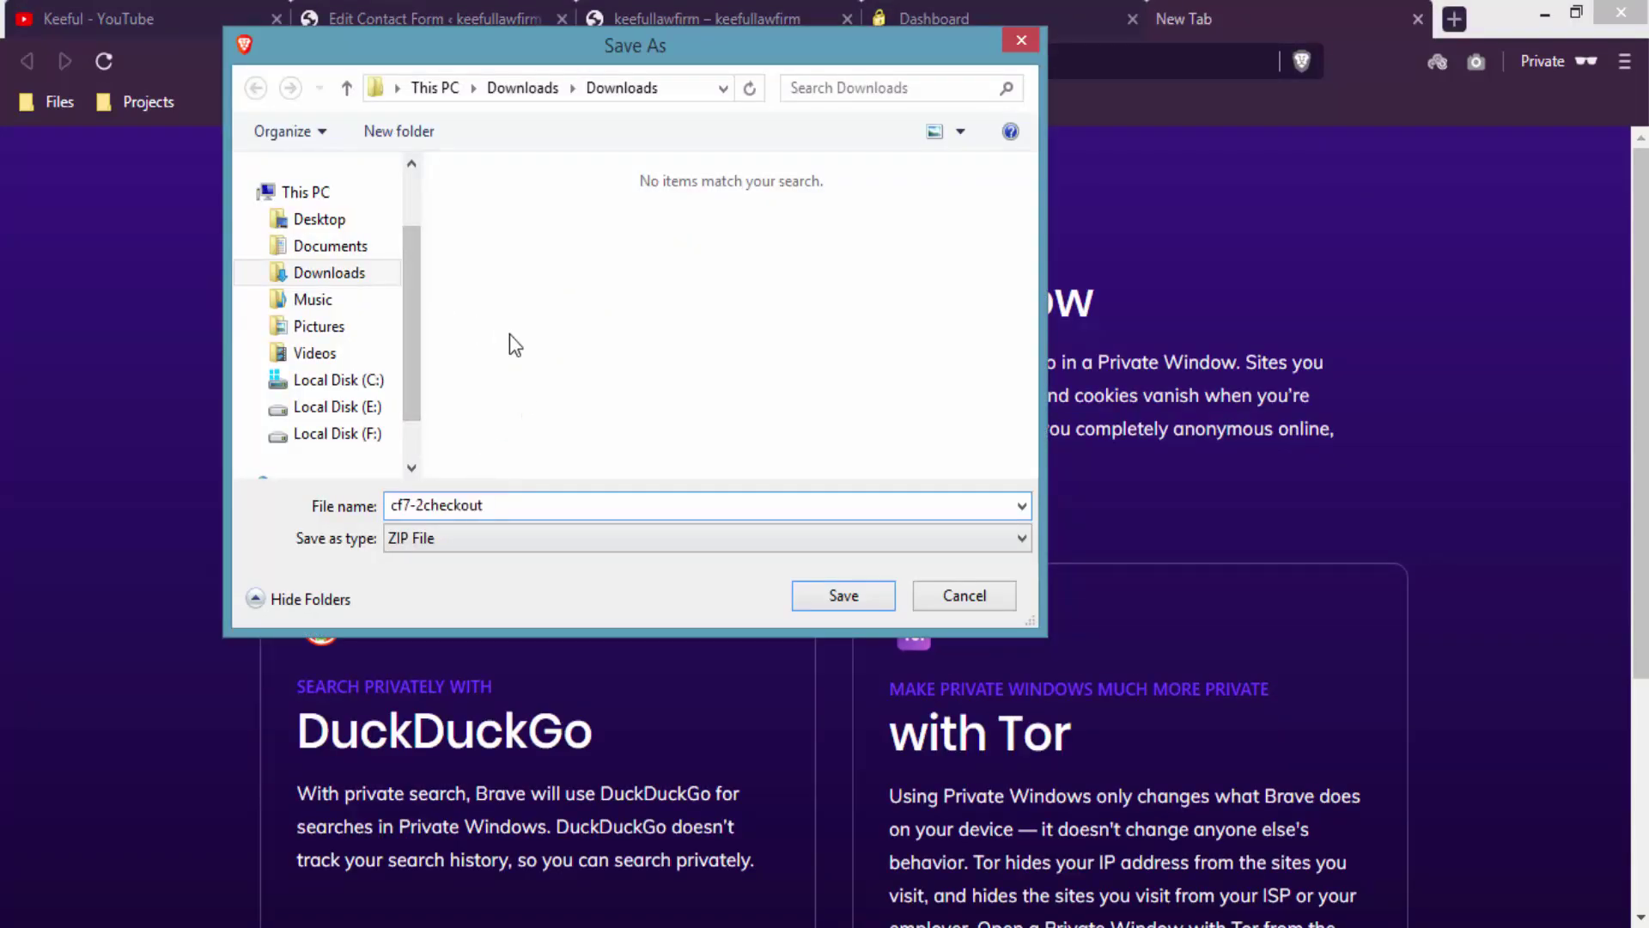
click(842, 595)
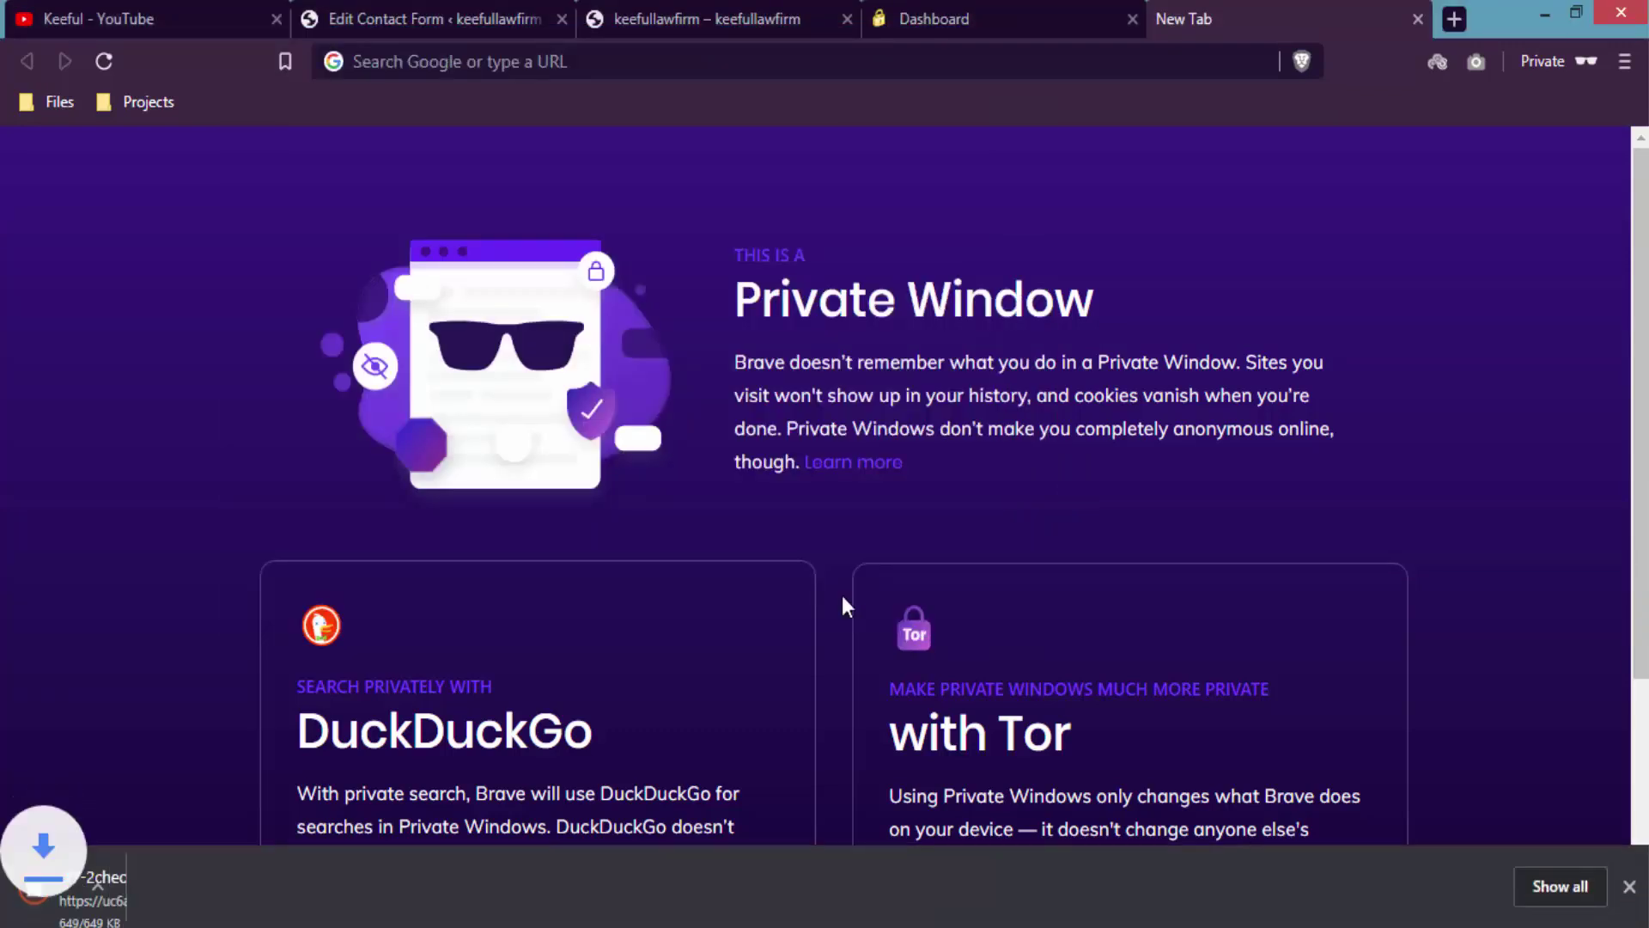
click(1630, 886)
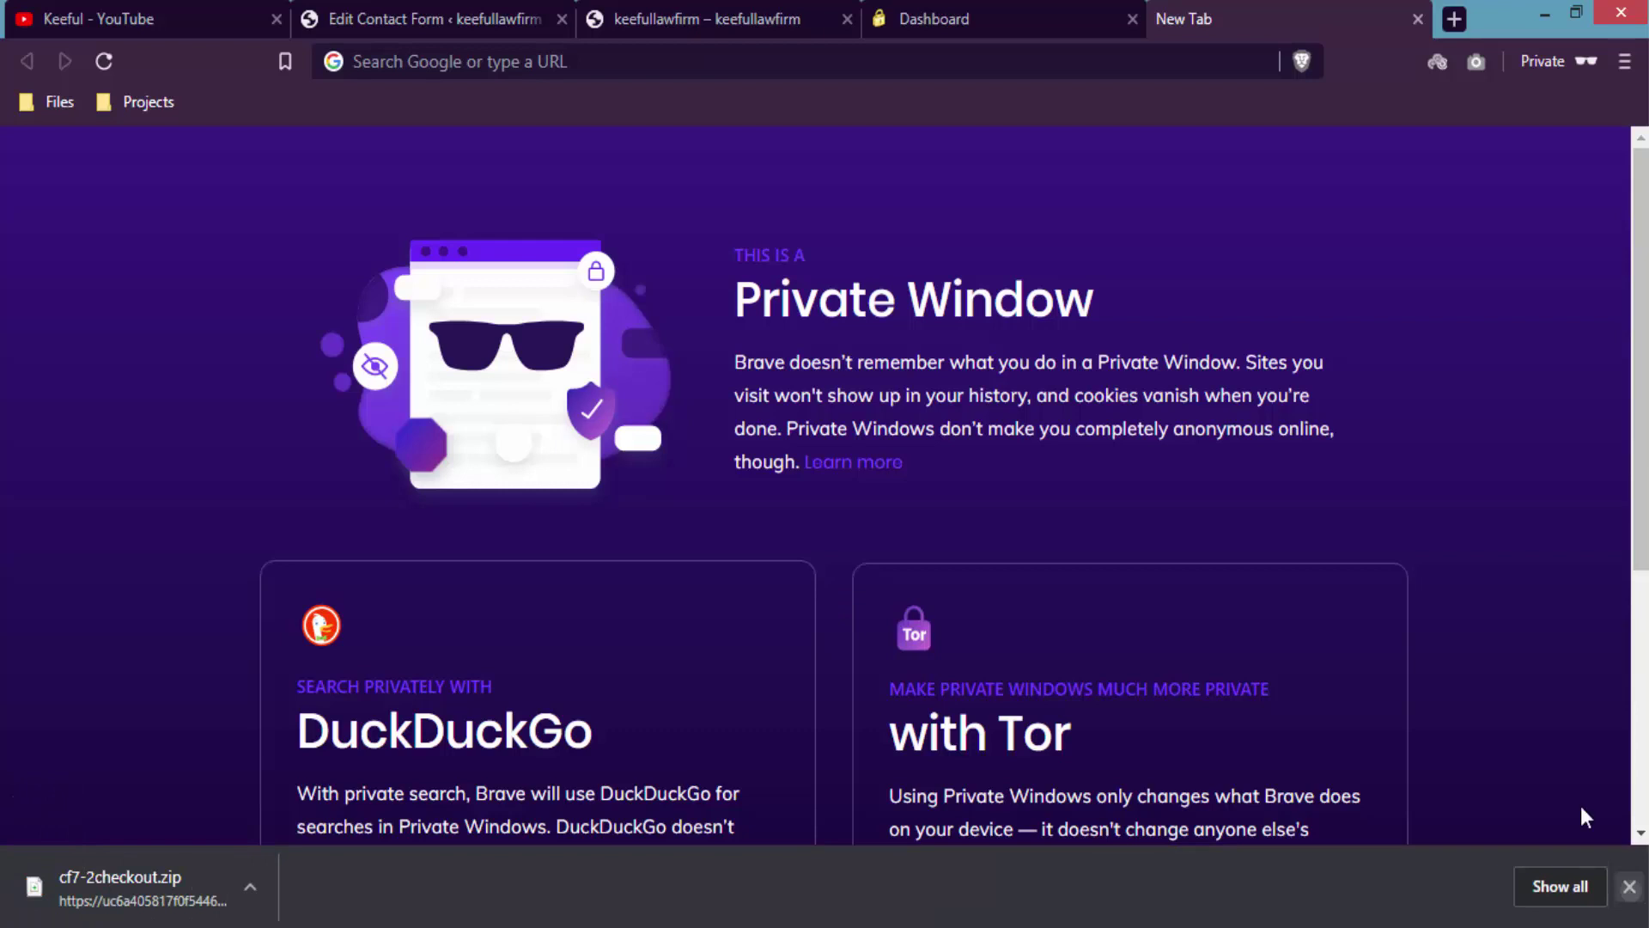
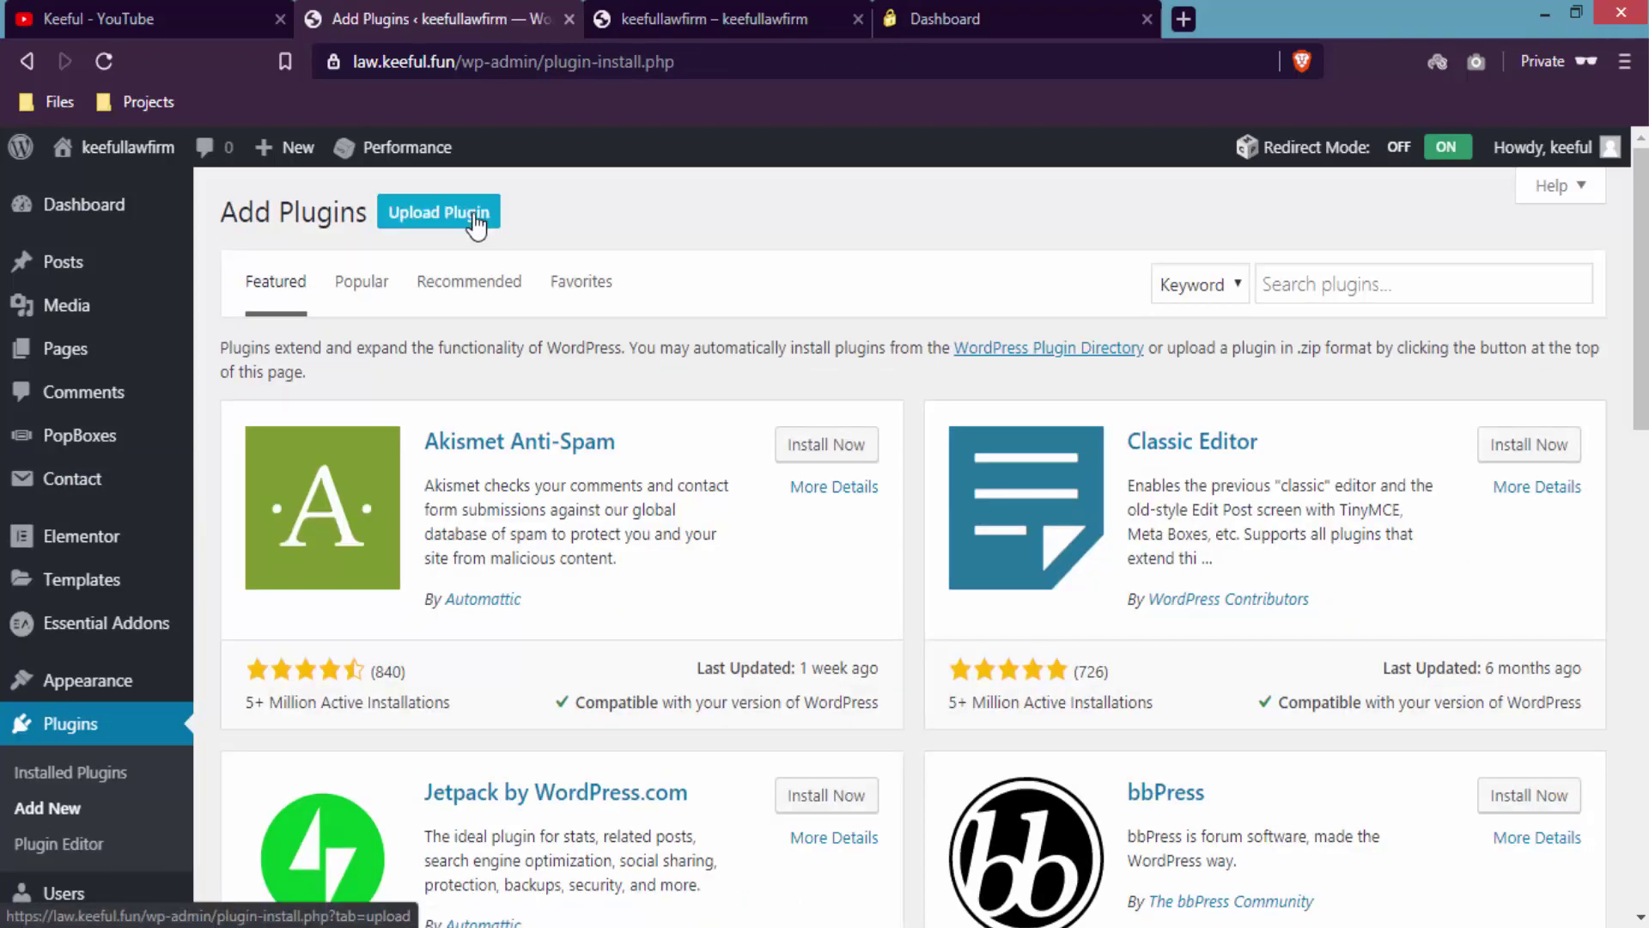
- Upload cf7-2checkout.zip as a new plugin, install it, and activate it
click(440, 213)
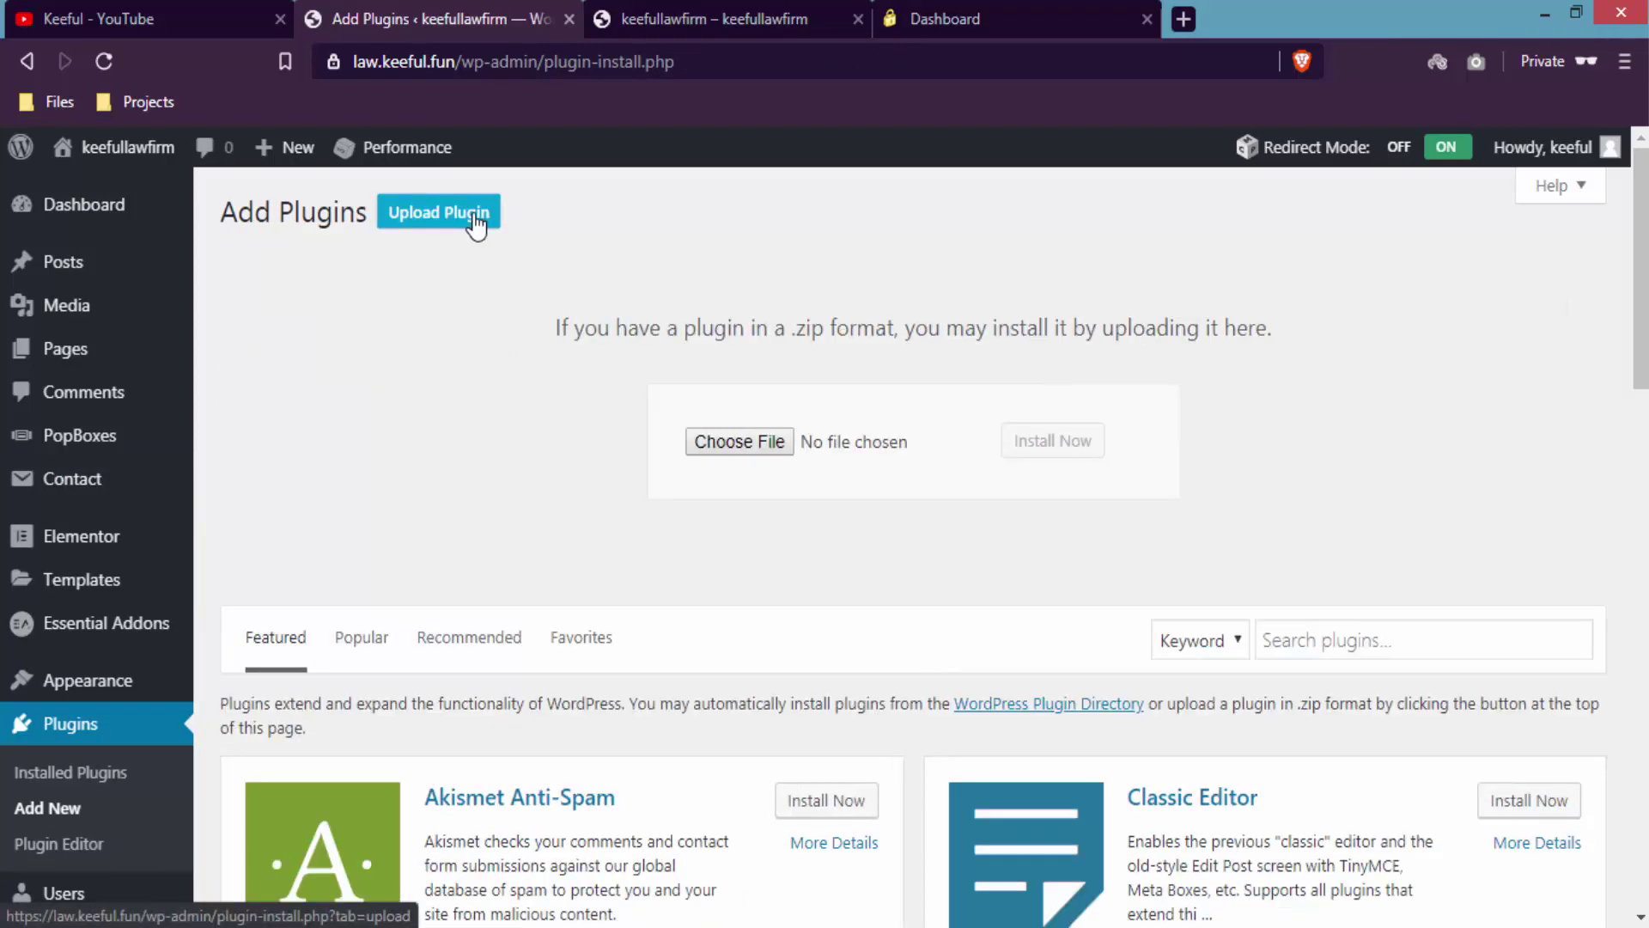
click(766, 446)
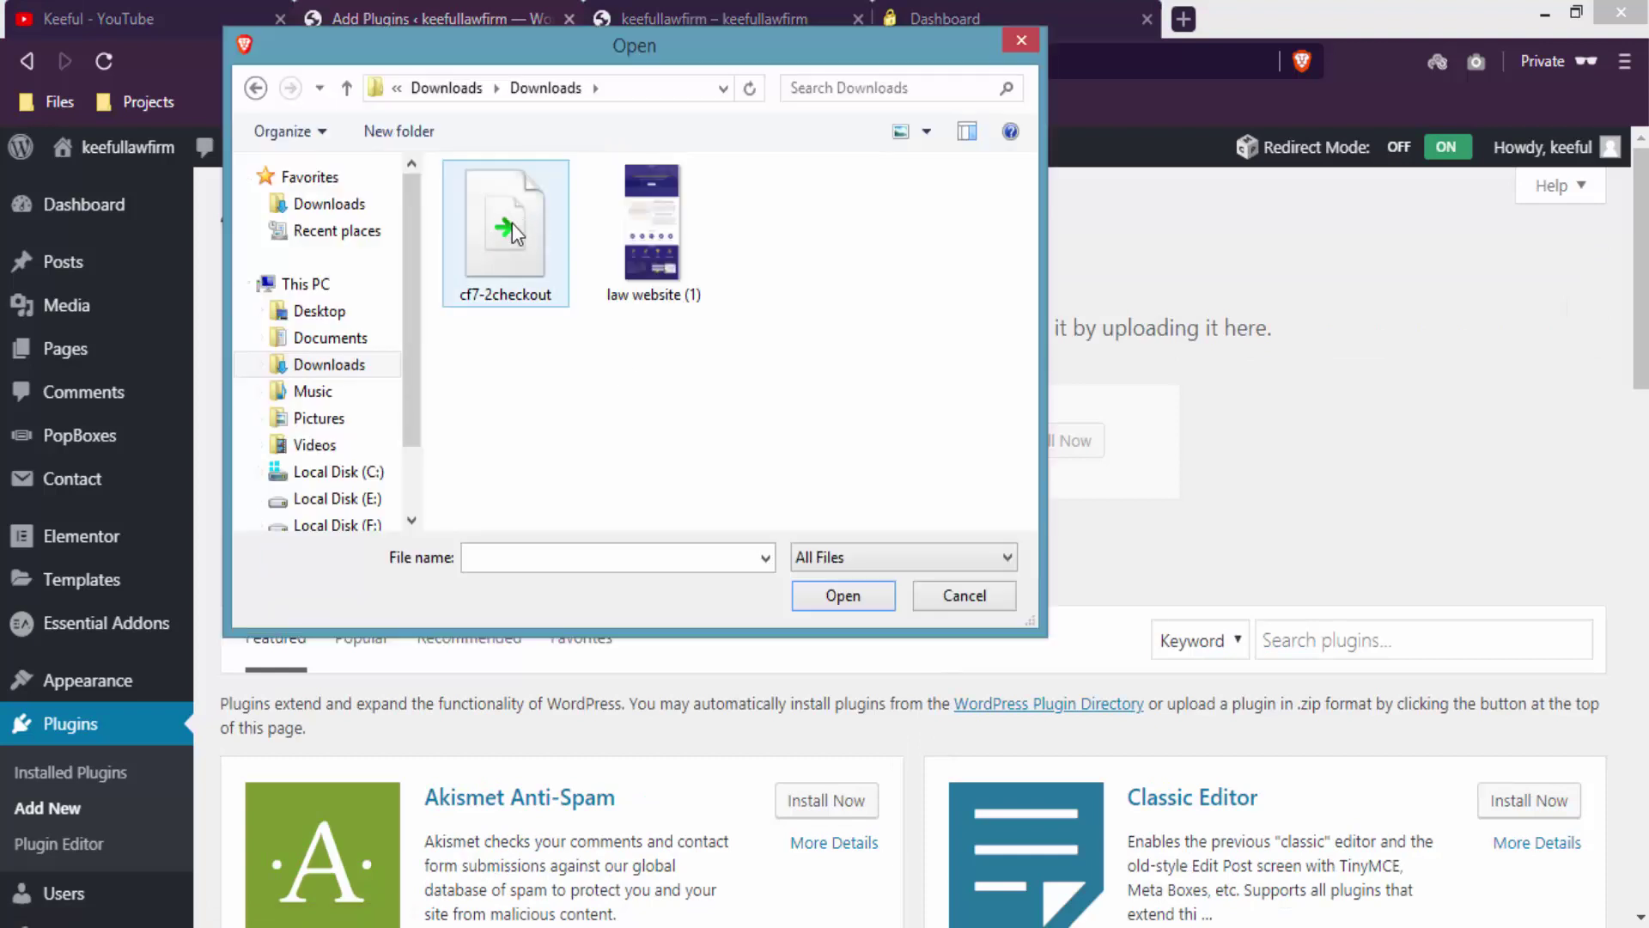
click(512, 225)
click(821, 593)
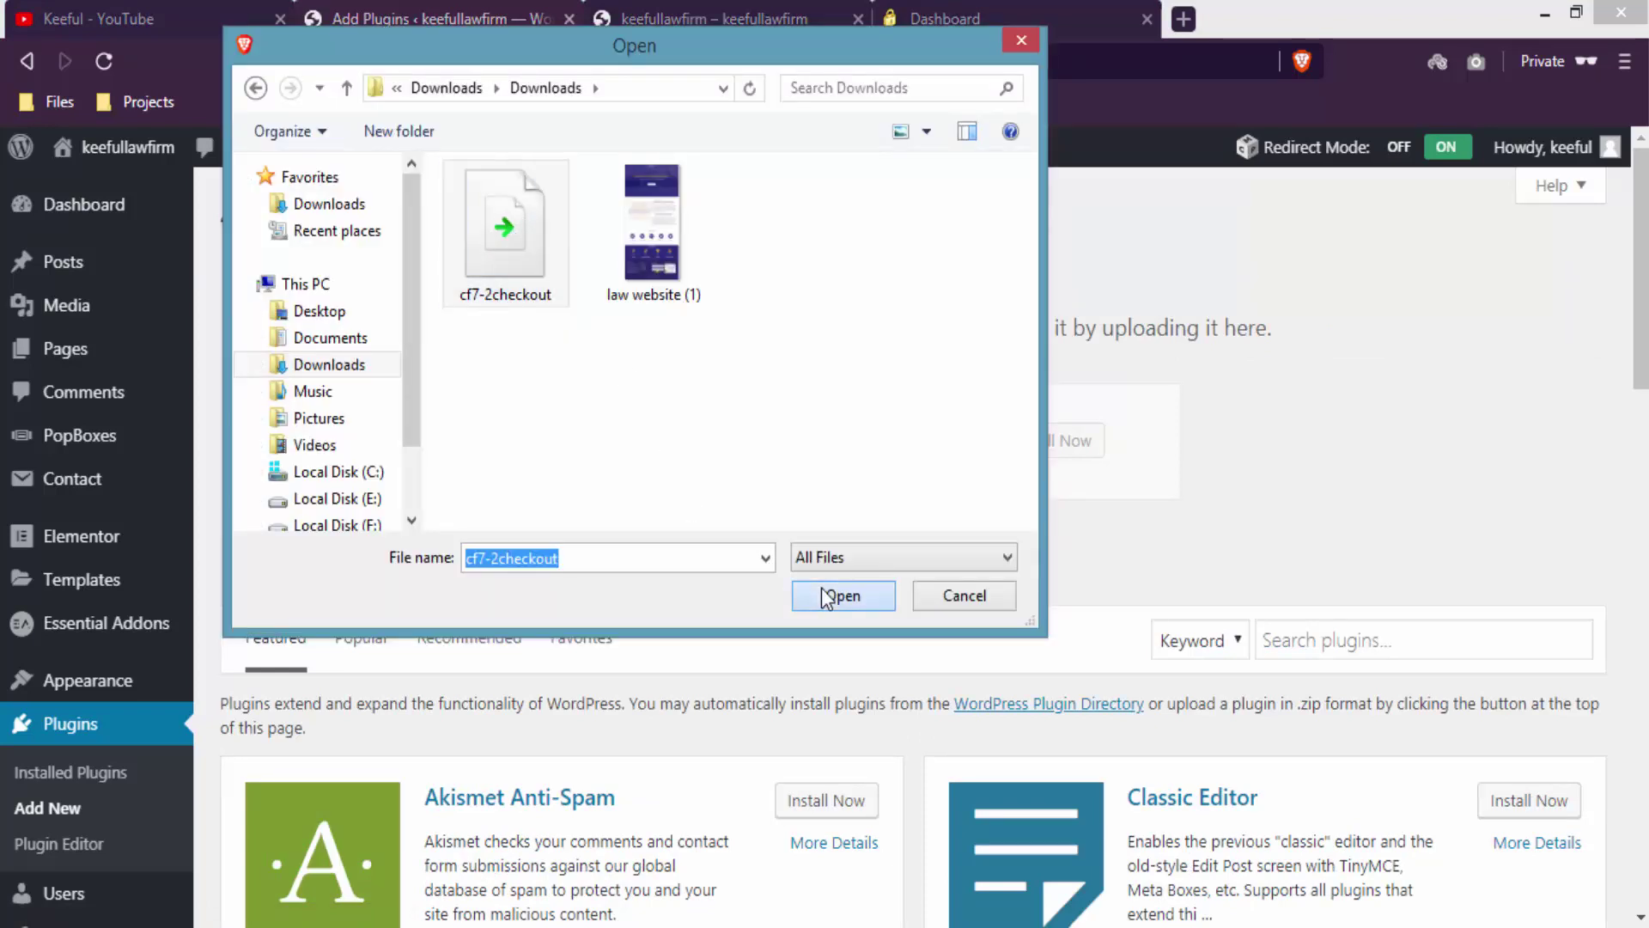
click(1067, 455)
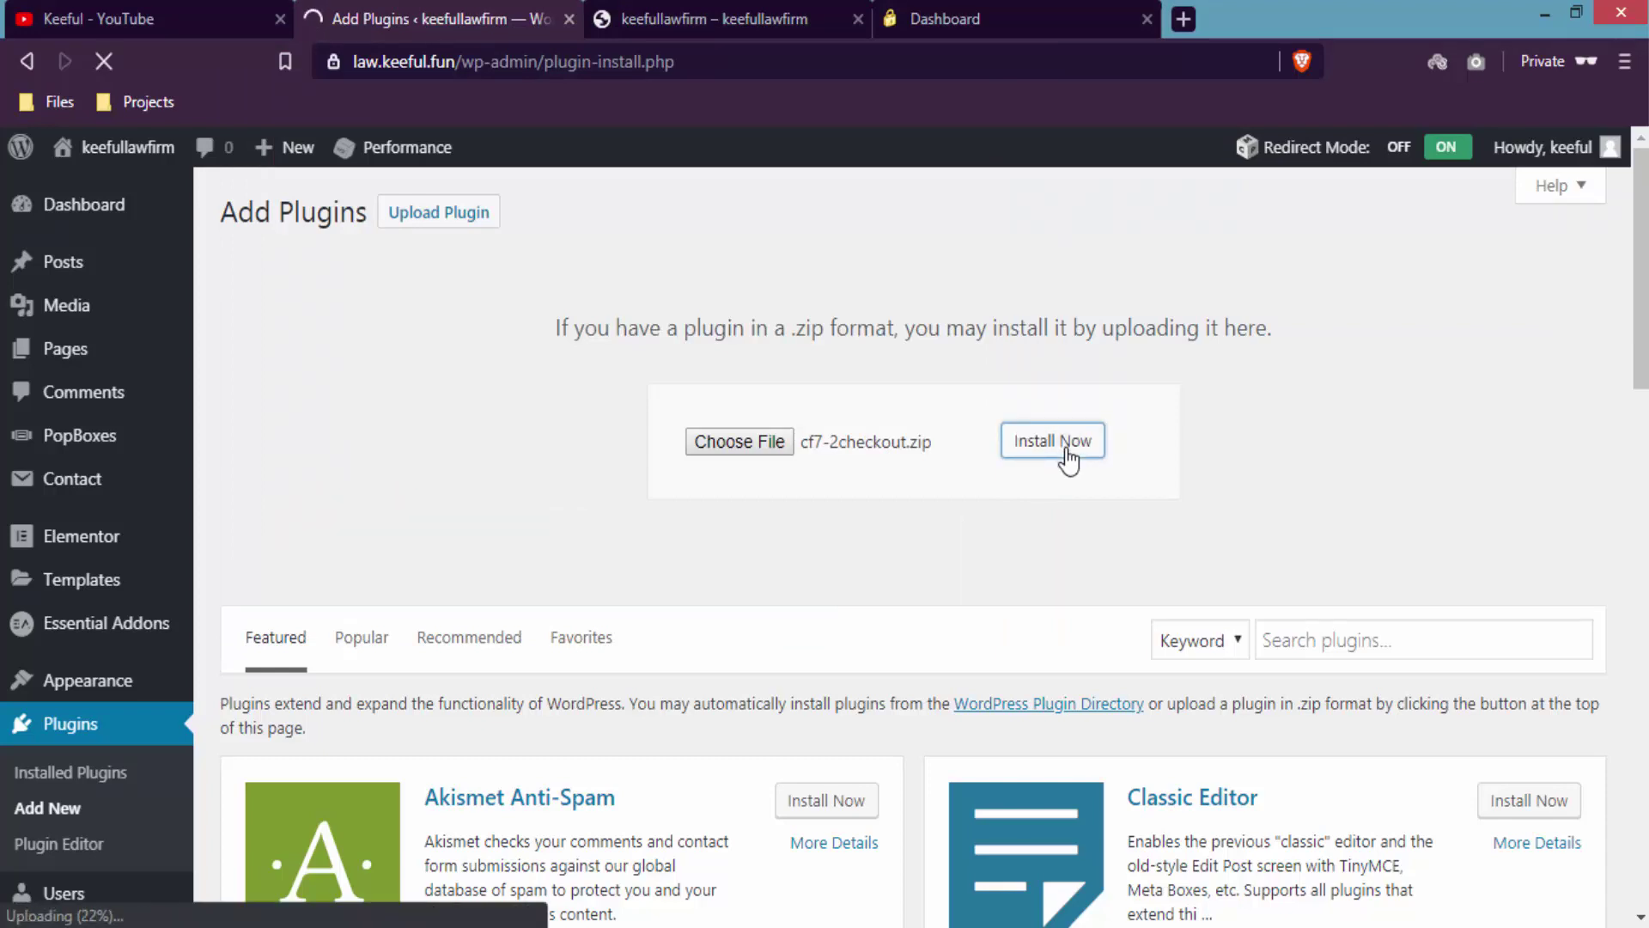
click(295, 396)
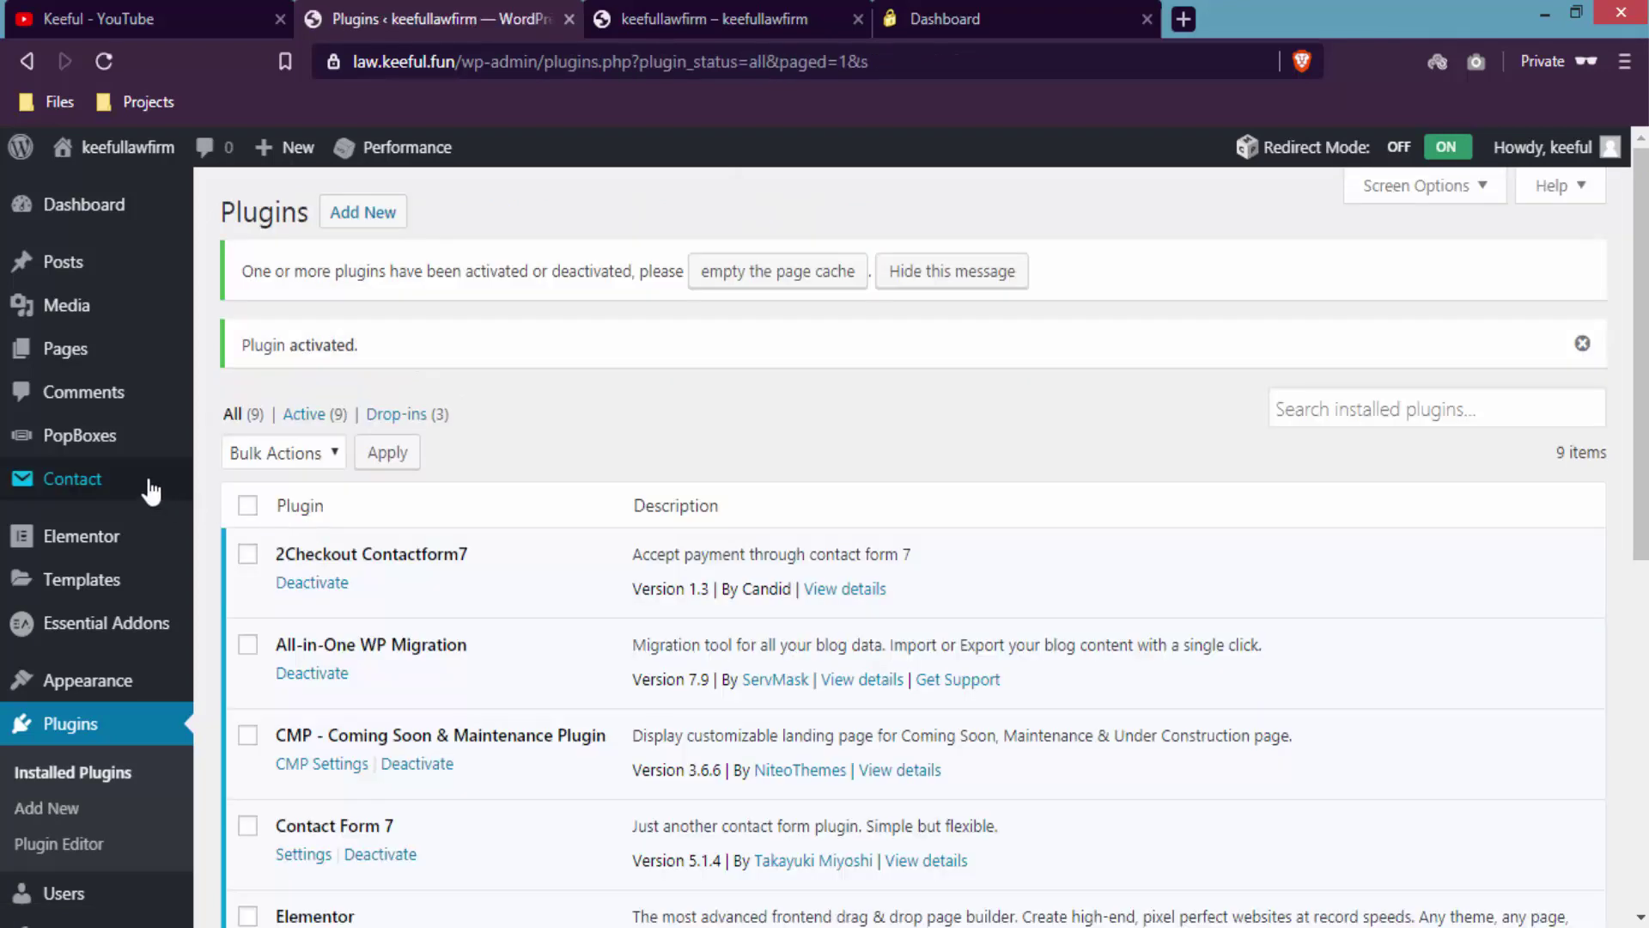
- Open the 'Contact form 7 with 2co' form for editing from Contact Forms
mouse_move(150, 491)
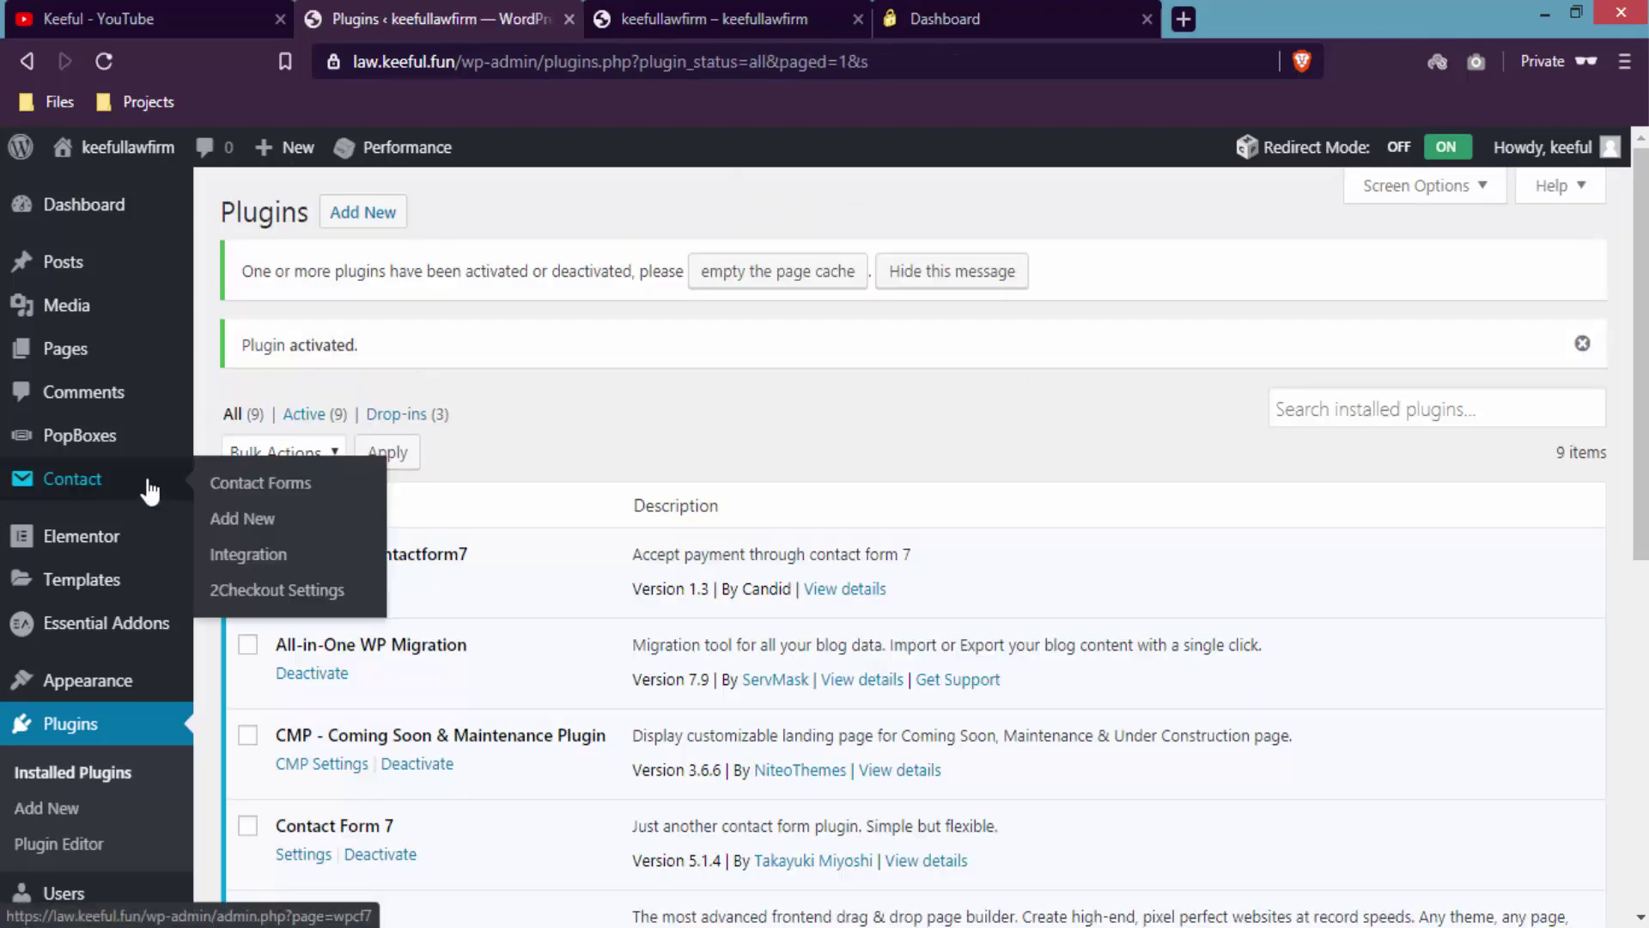
click(150, 492)
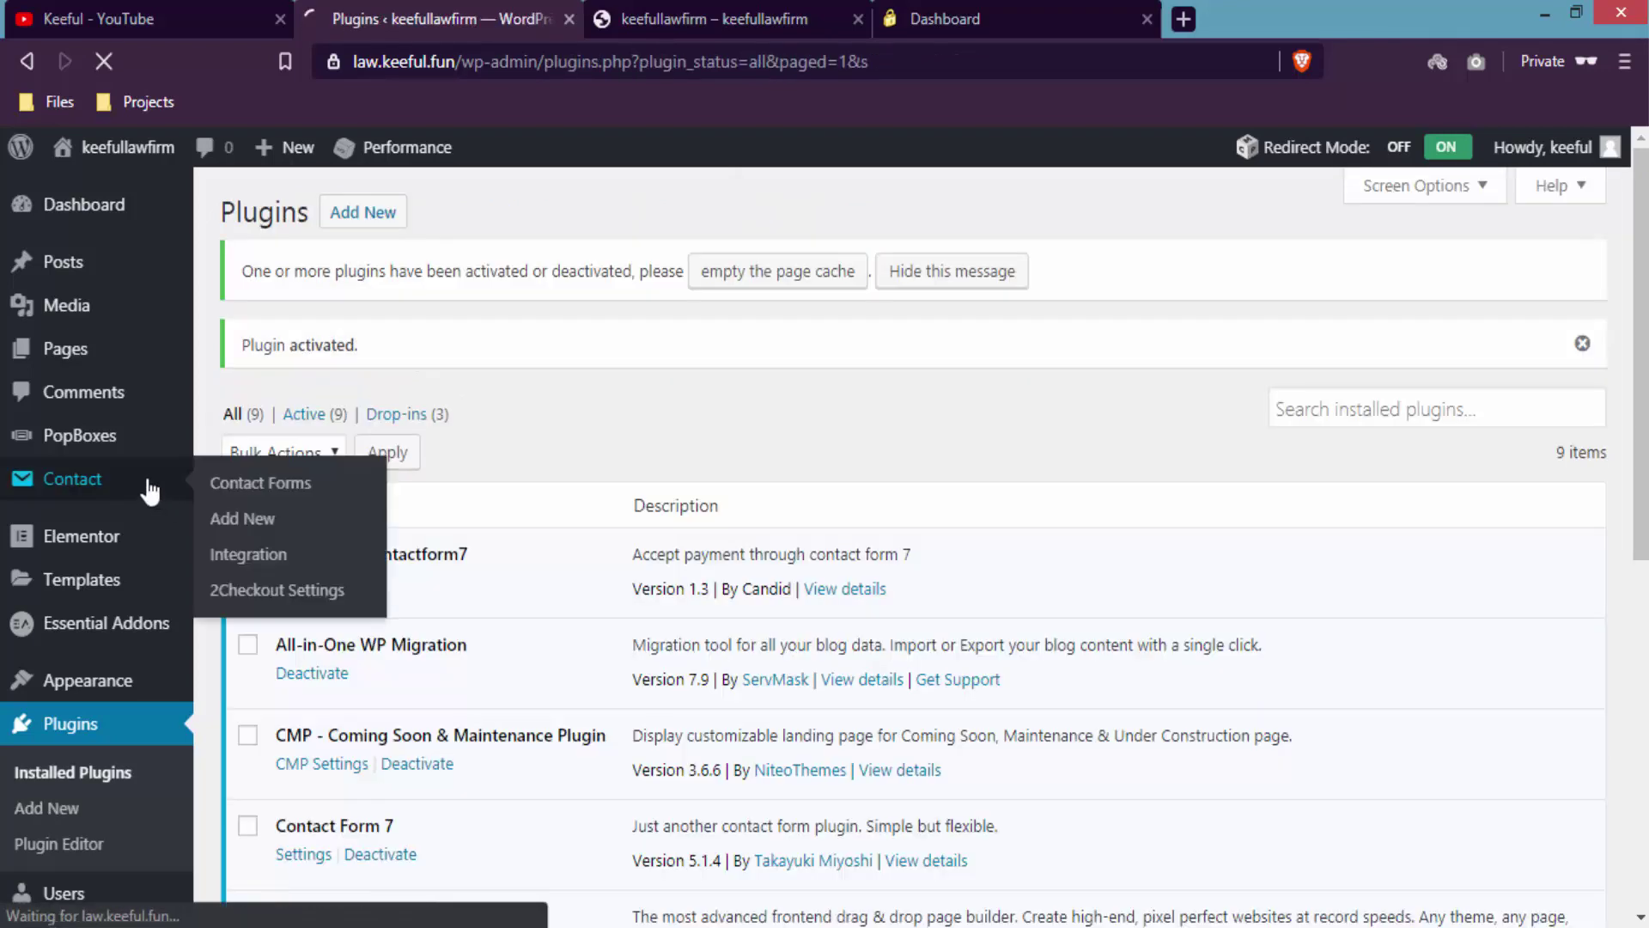
click(287, 778)
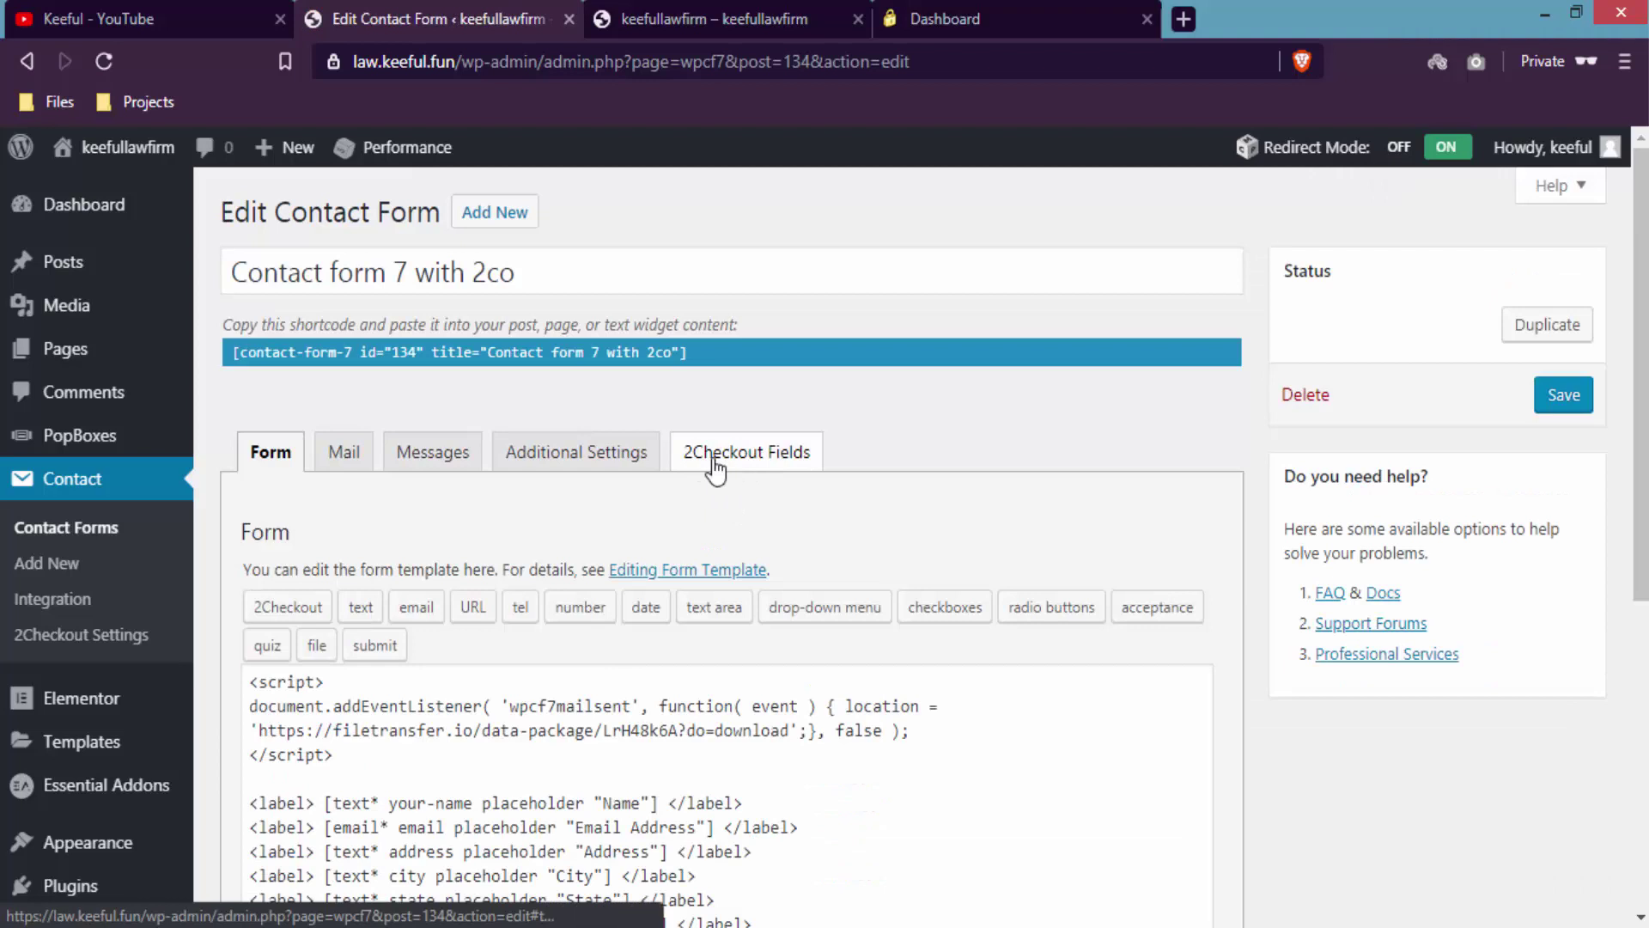
- In 2Checkout Fields, keep Name mapped to your-name, check the Address mapping, and save
click(714, 471)
scroll(1089, 524, down, 3)
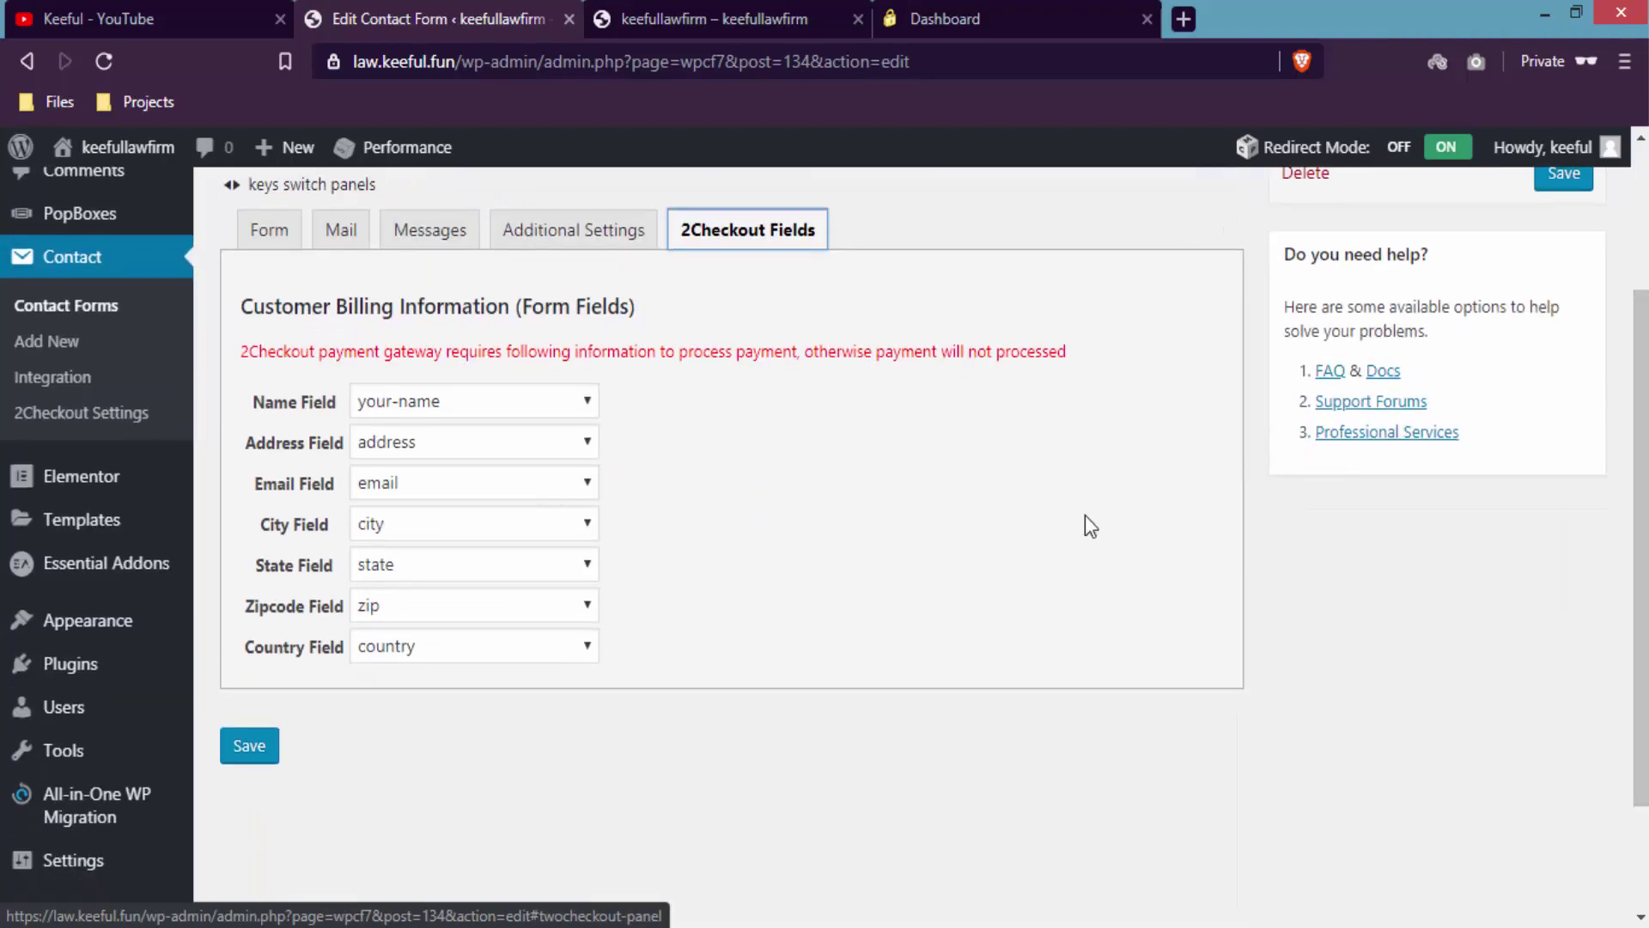
click(584, 413)
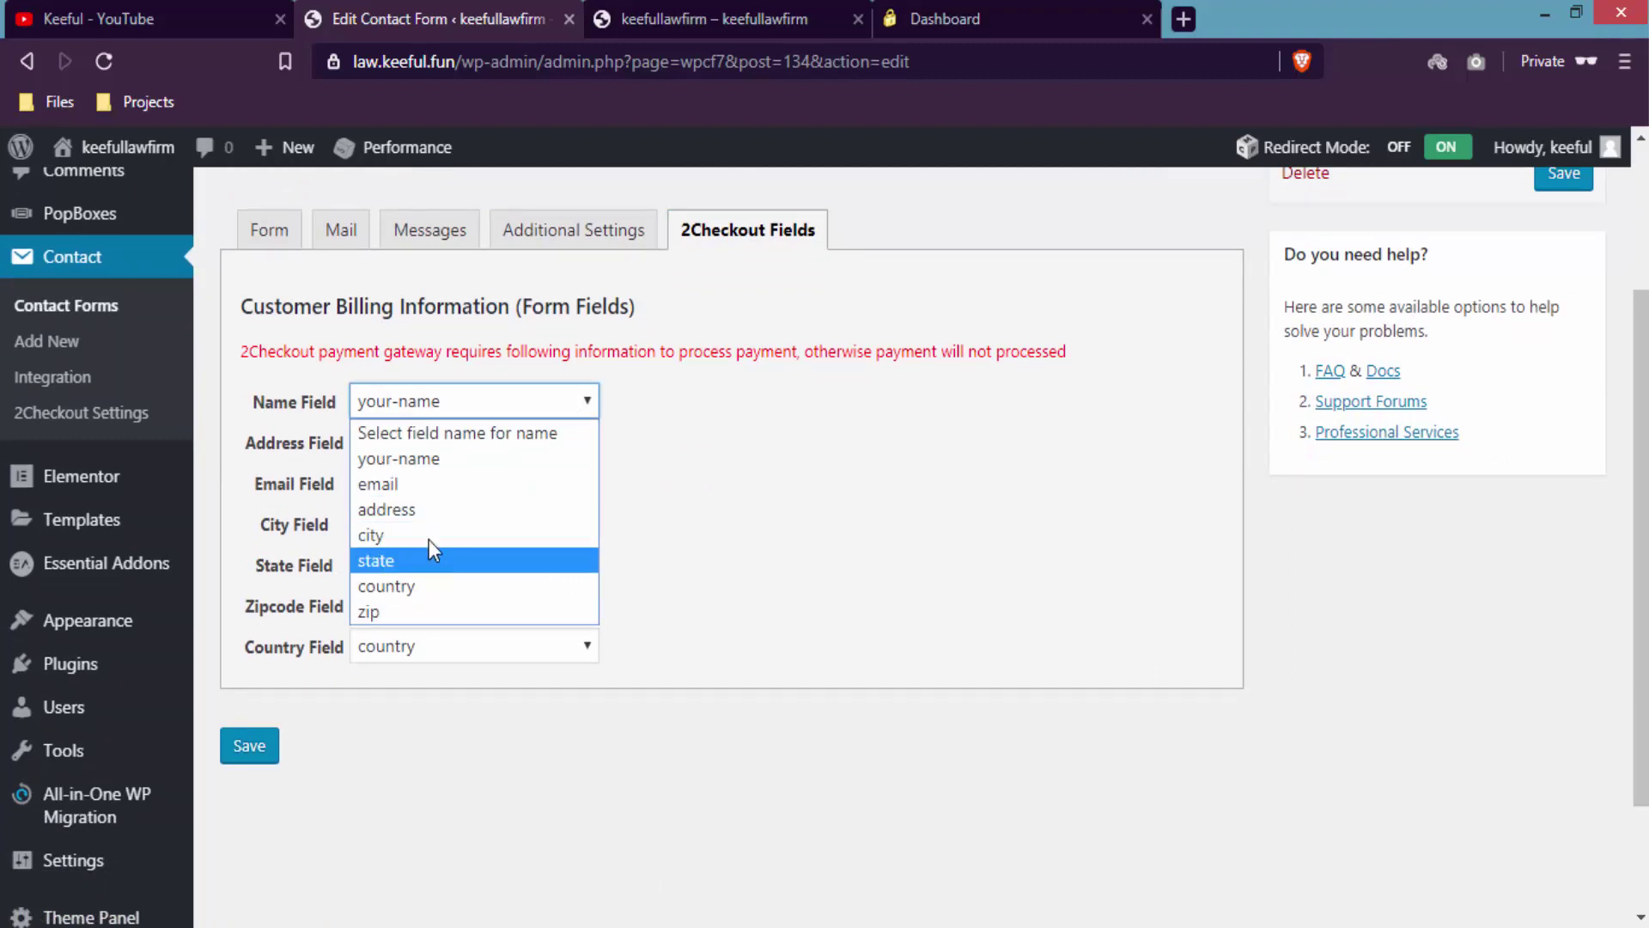
click(452, 457)
key(Tab)
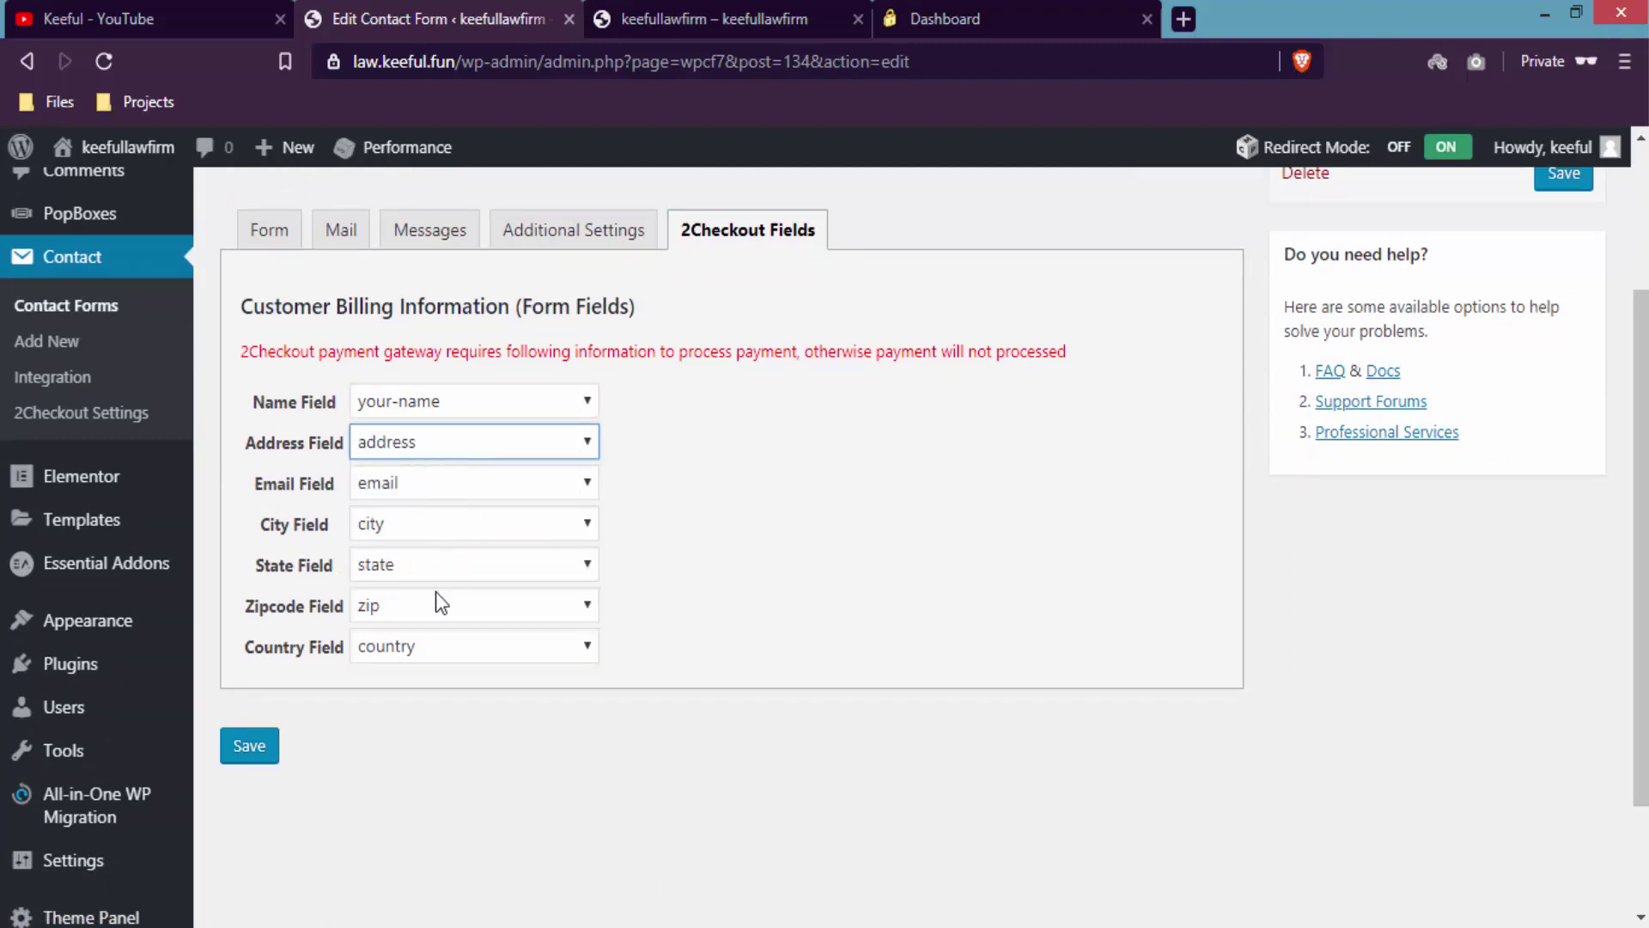
click(256, 754)
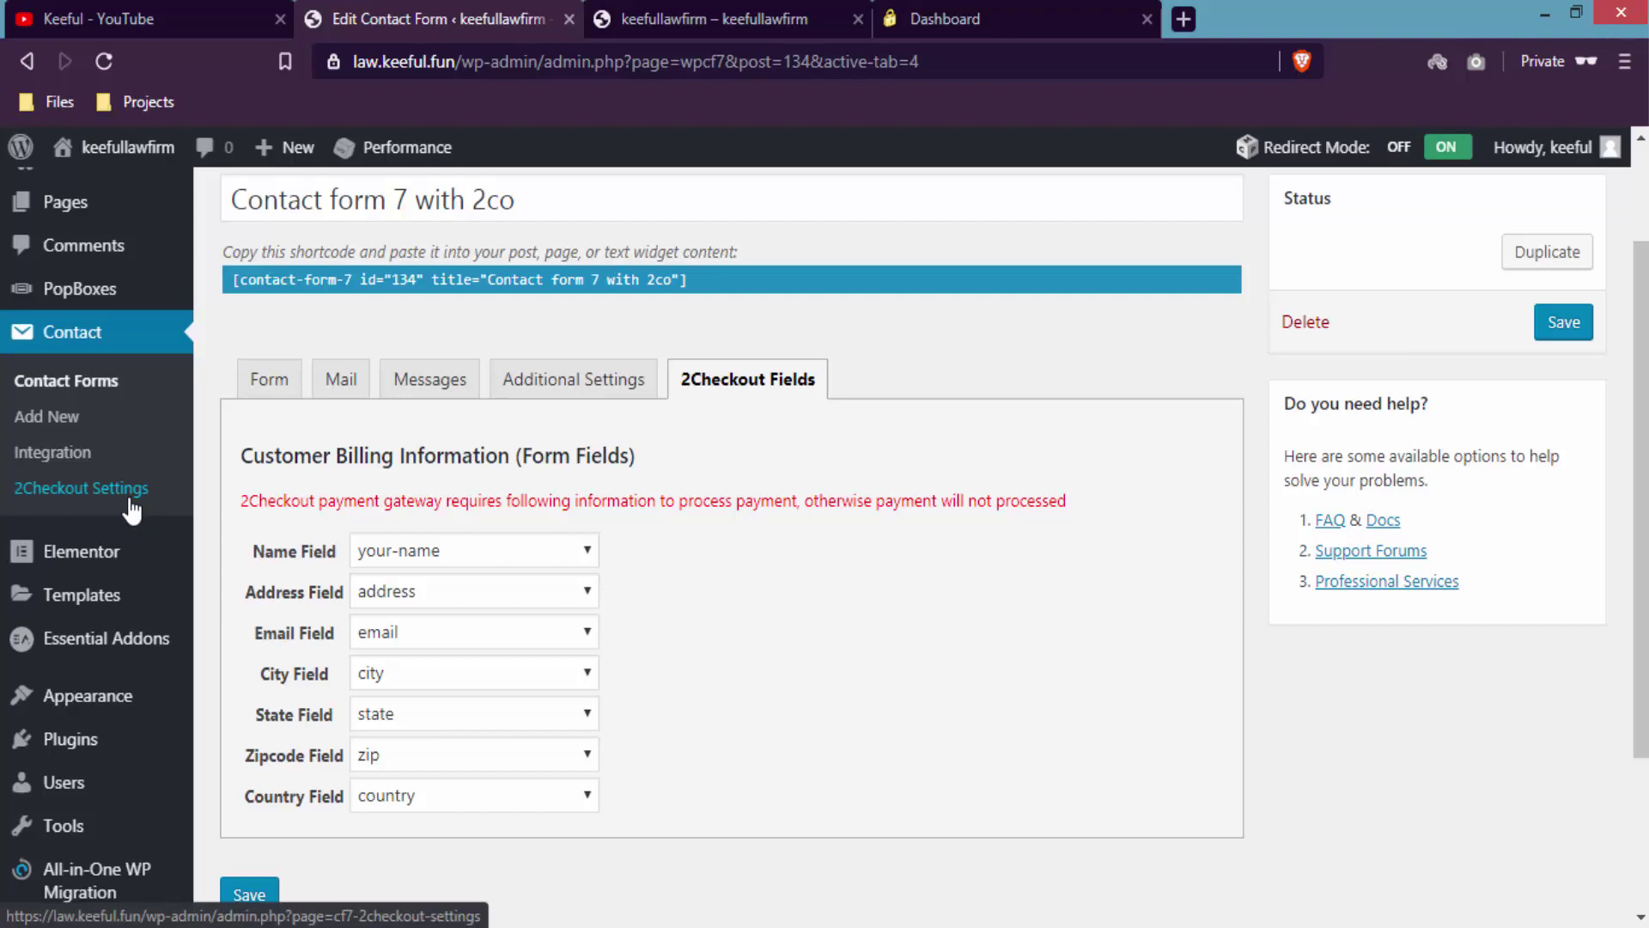
- Review the Live Account Seller ID, Private Key and Publishable Key fields in 2Checkout Settings
click(132, 510)
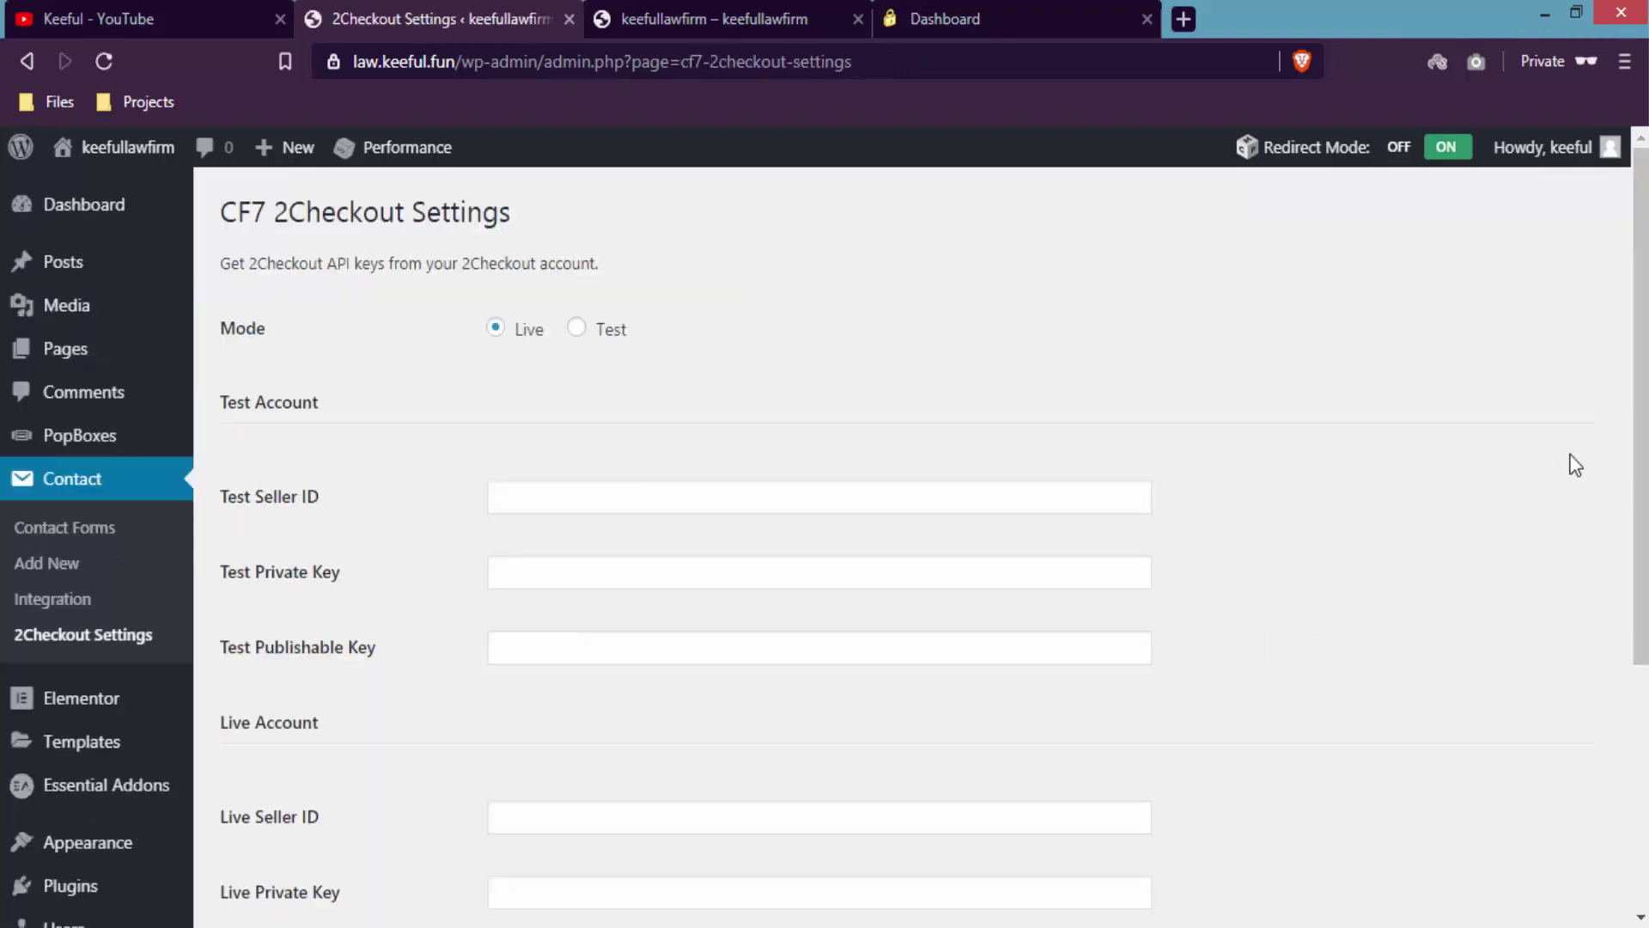
scroll(1641, 463, down, 4)
drag(255, 478, 317, 479)
drag(331, 550, 251, 546)
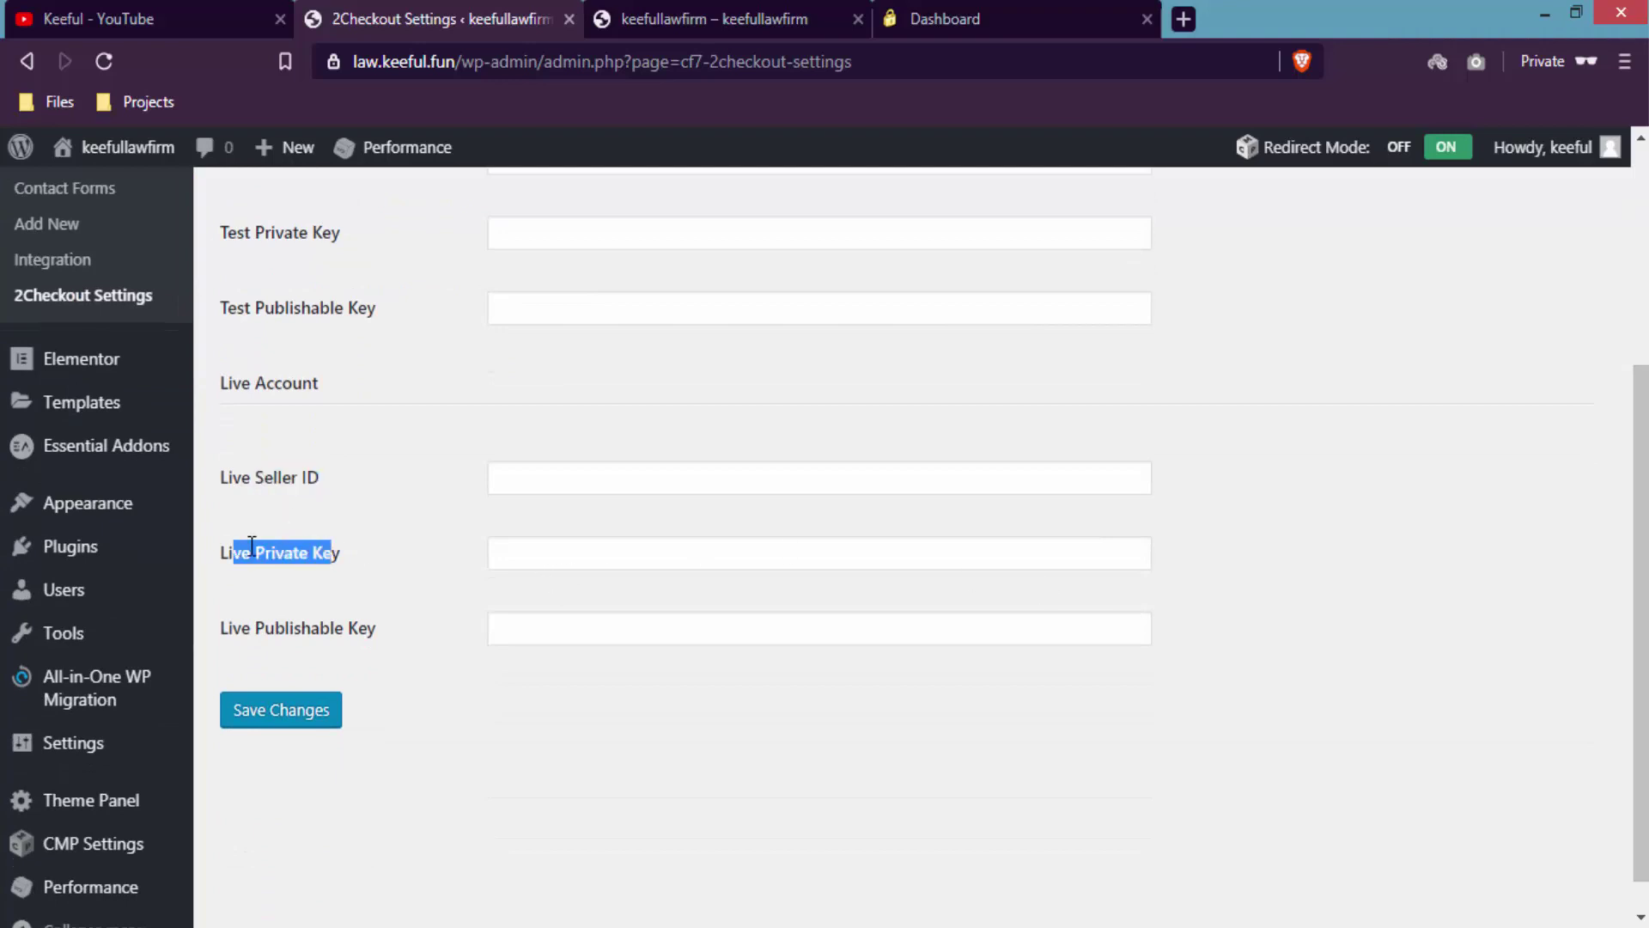
drag(368, 628, 300, 621)
drag(320, 378, 223, 381)
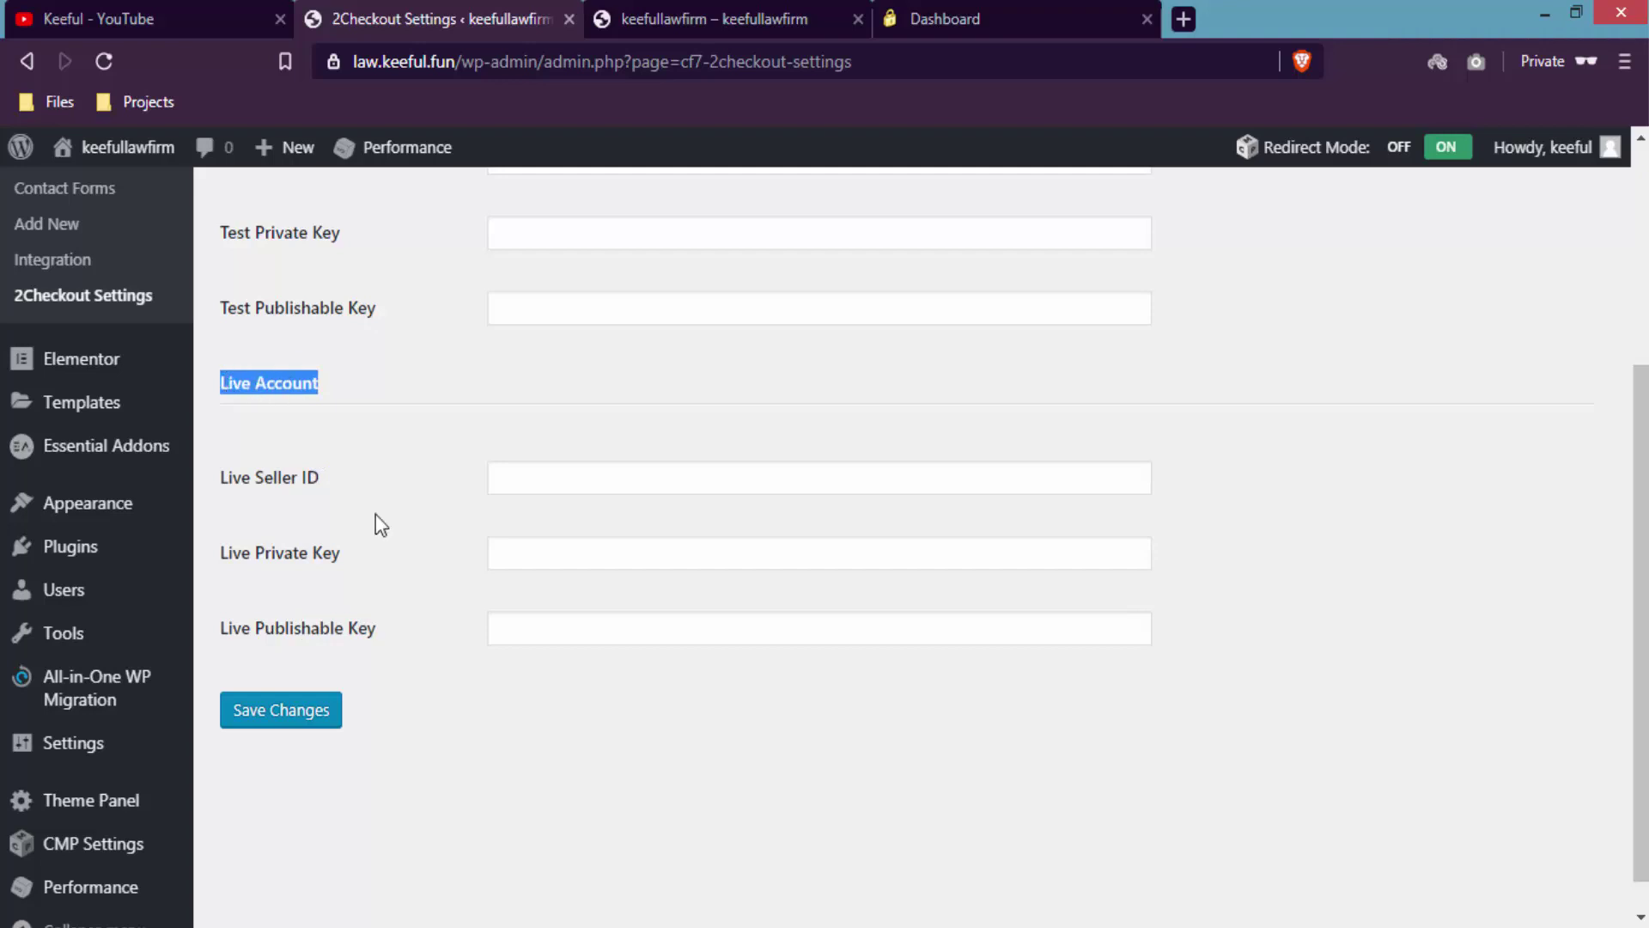
scroll(1636, 602, up, 3)
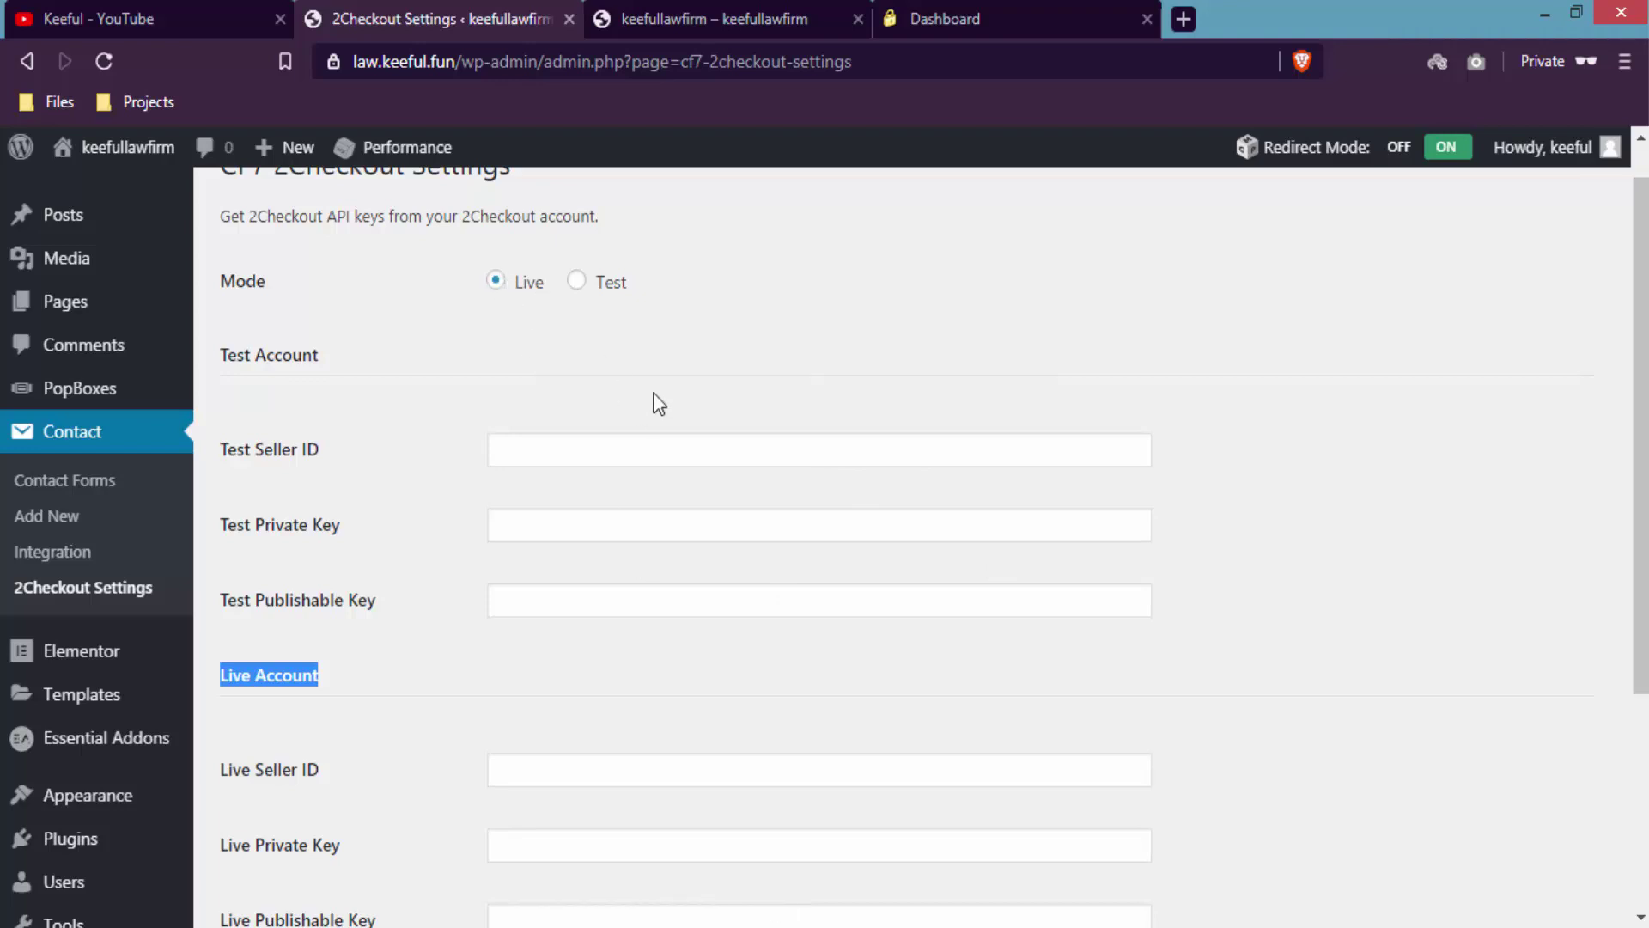
scroll(1640, 361, up, 1)
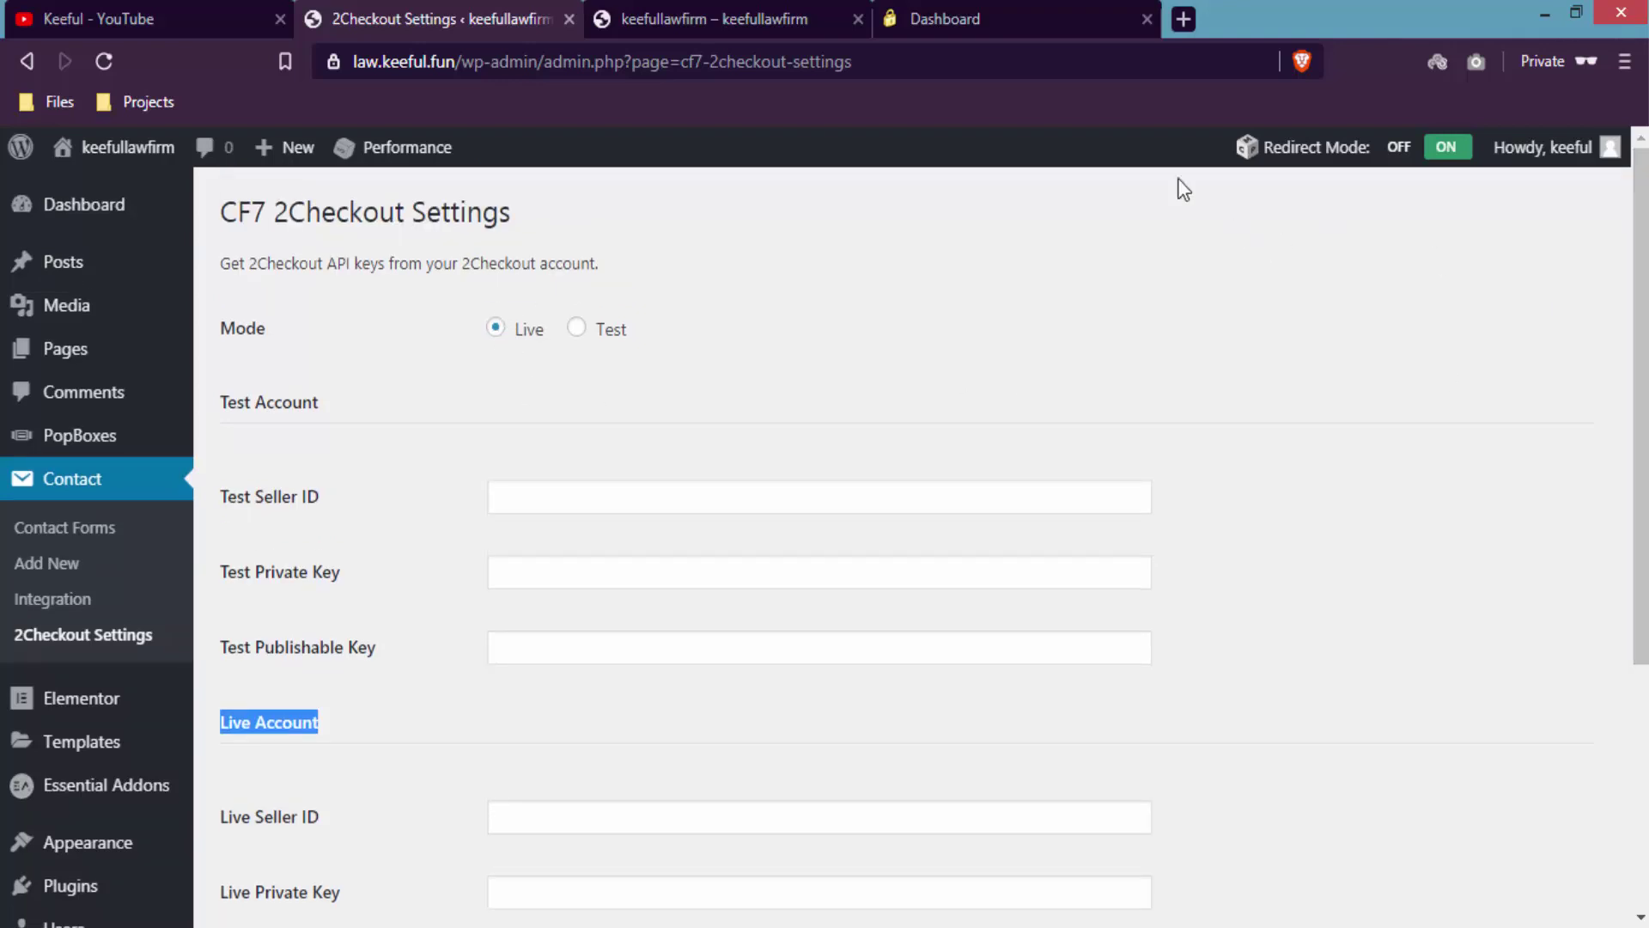
click(1033, 5)
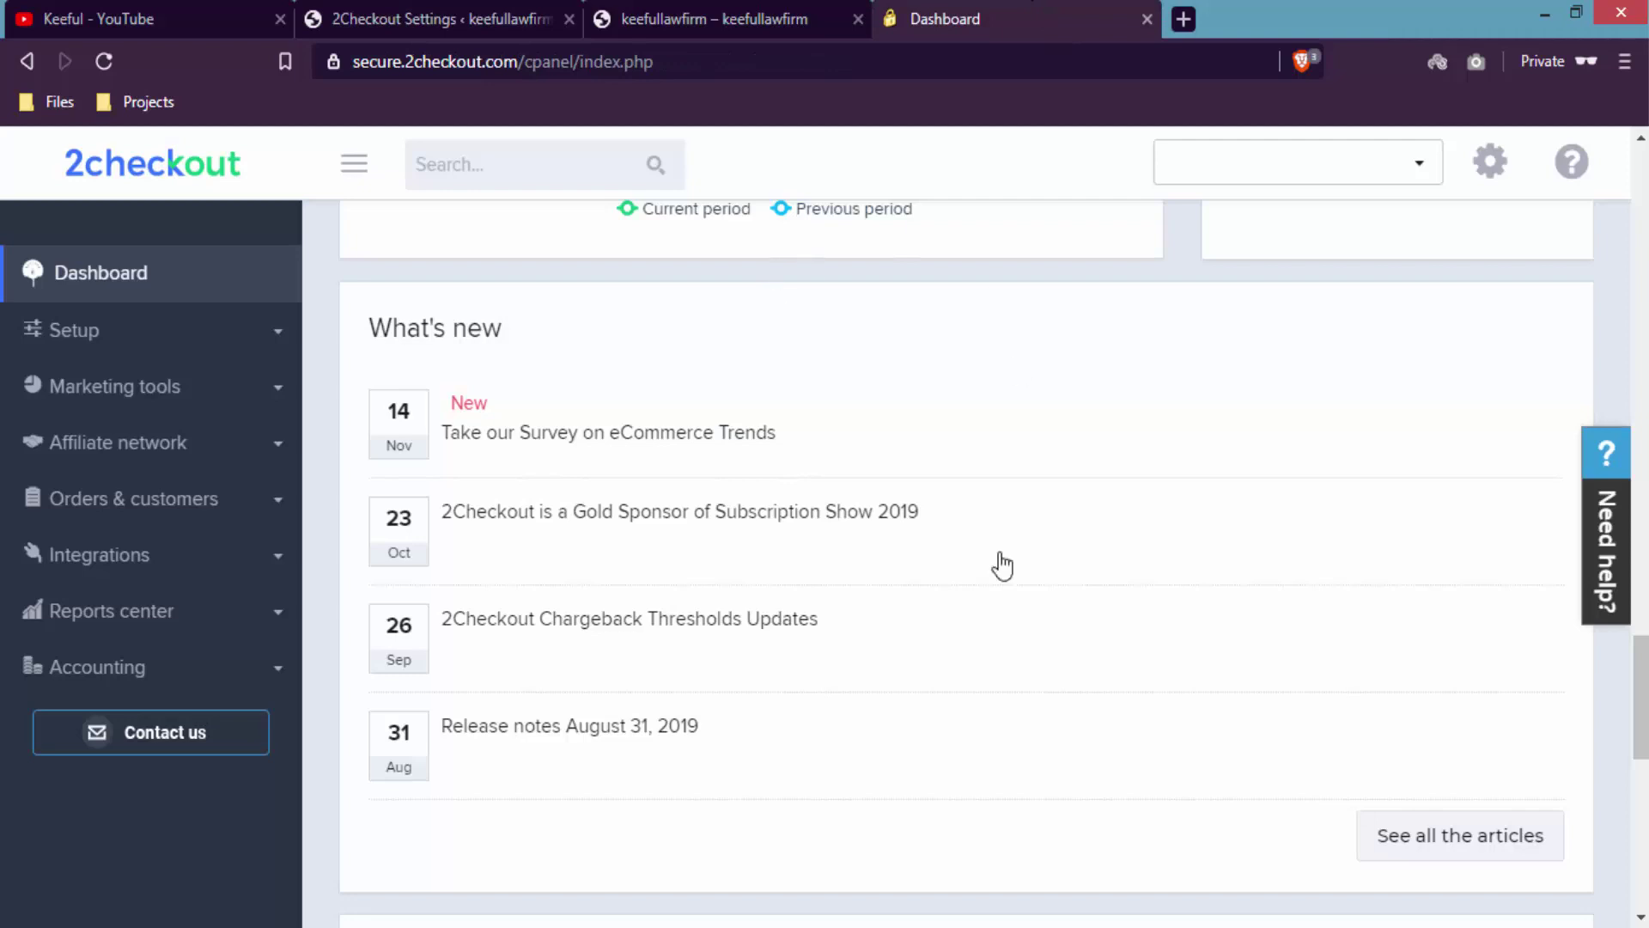
- Copy the Merchant Code from the API keys on 2Checkout's Webhooks & API page
click(137, 569)
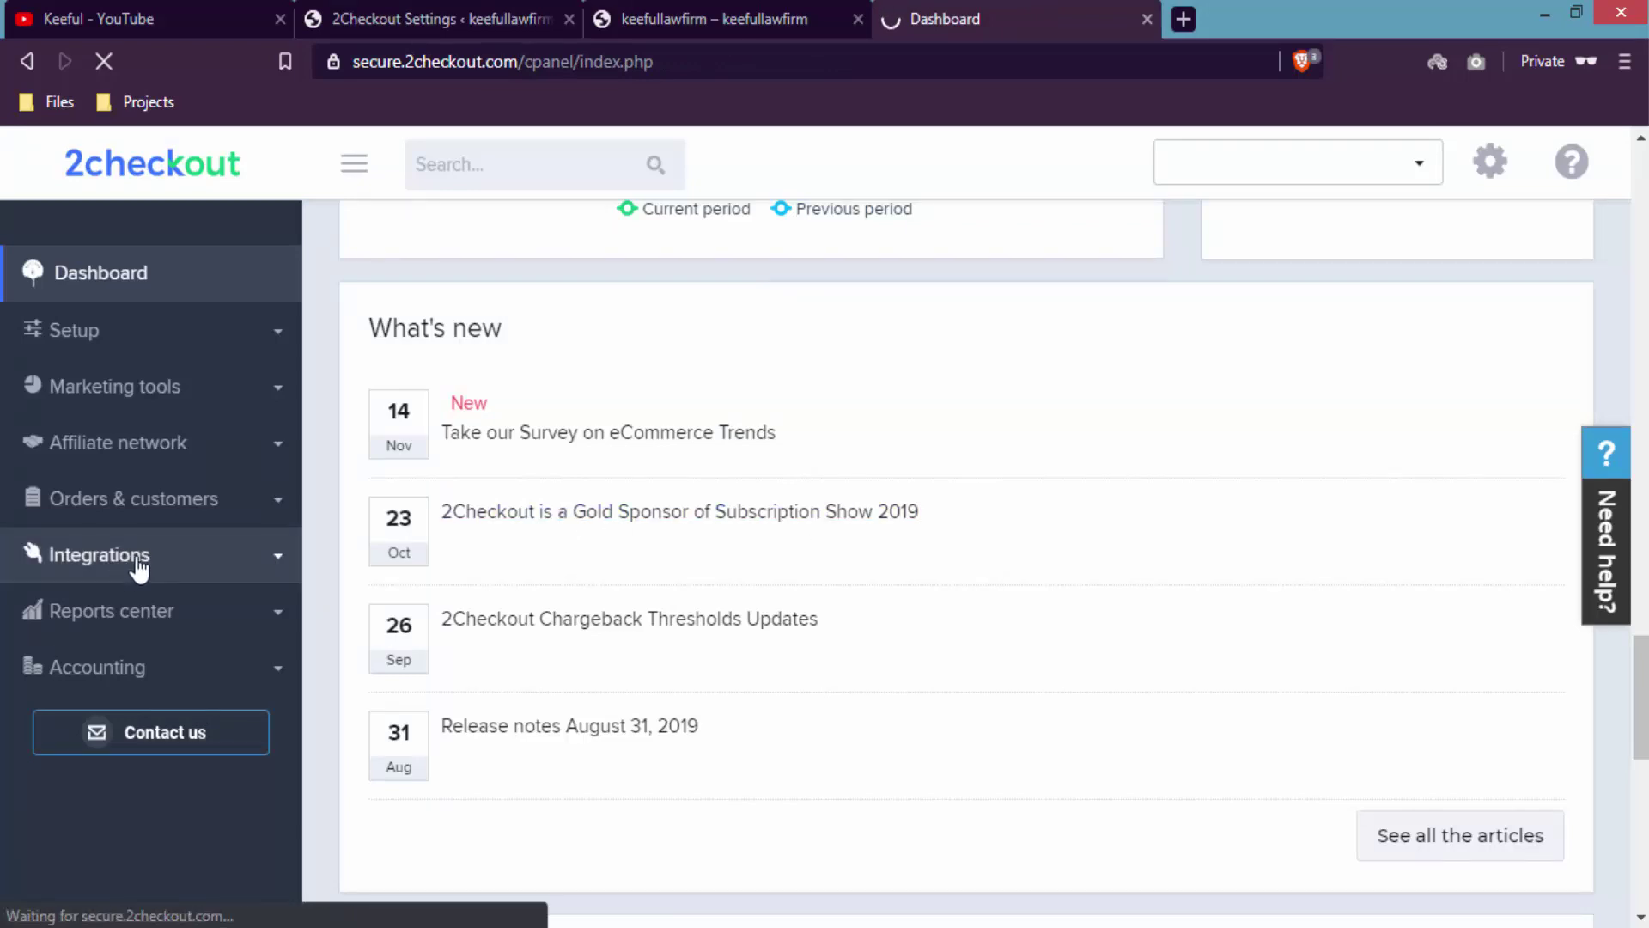
scroll(1641, 331, down, 4)
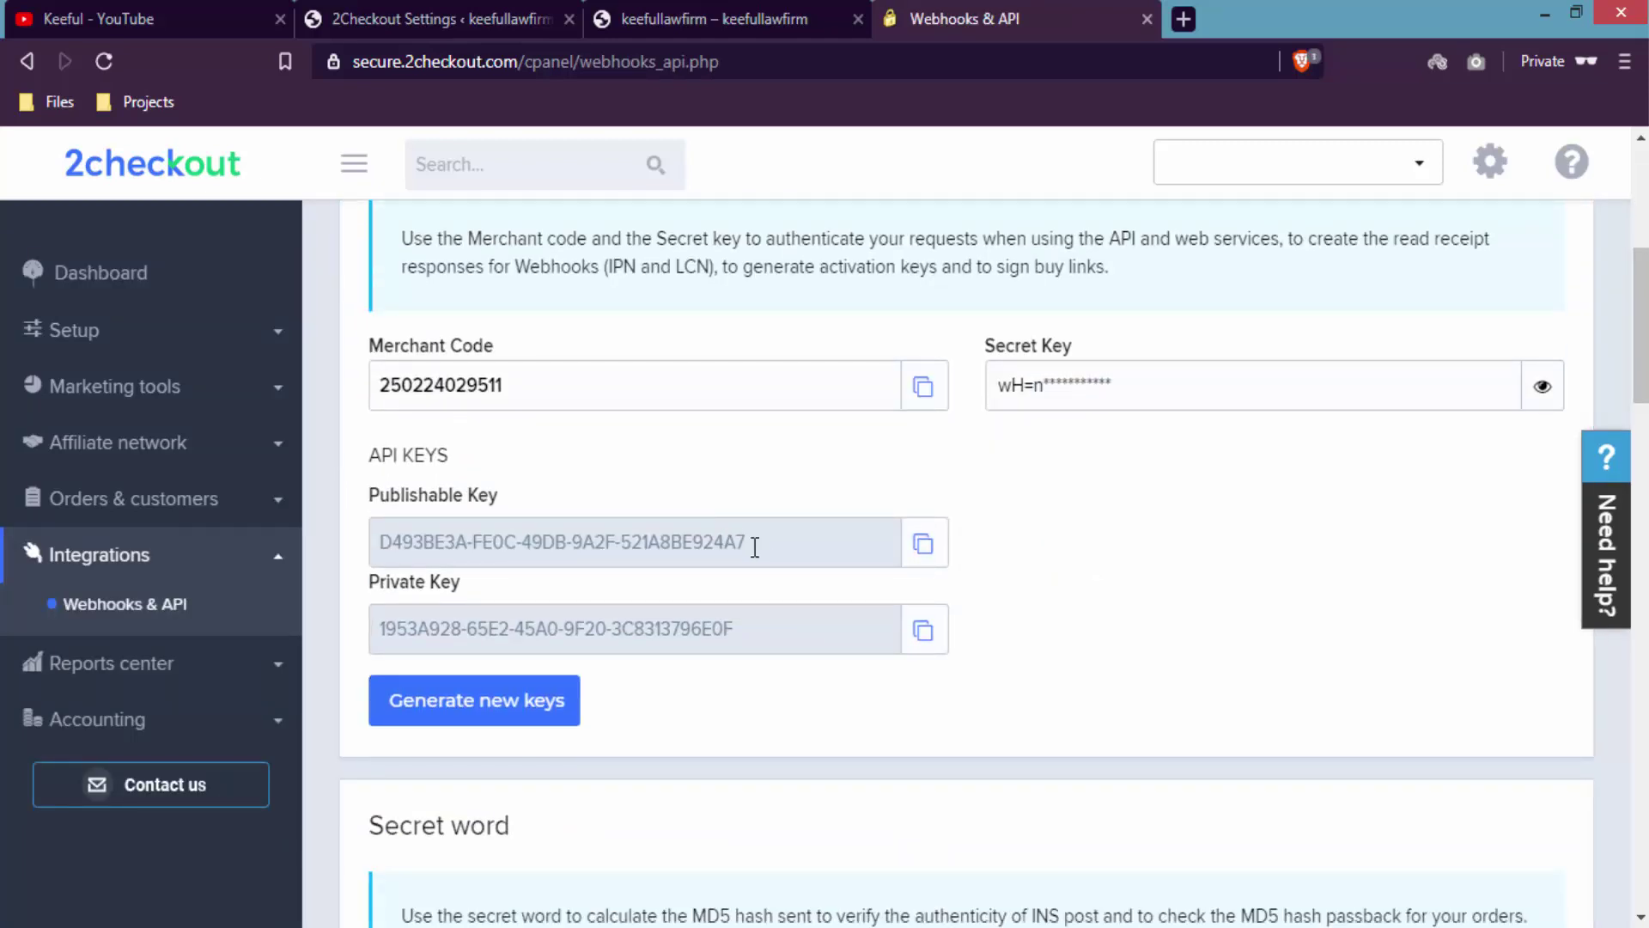
click(922, 384)
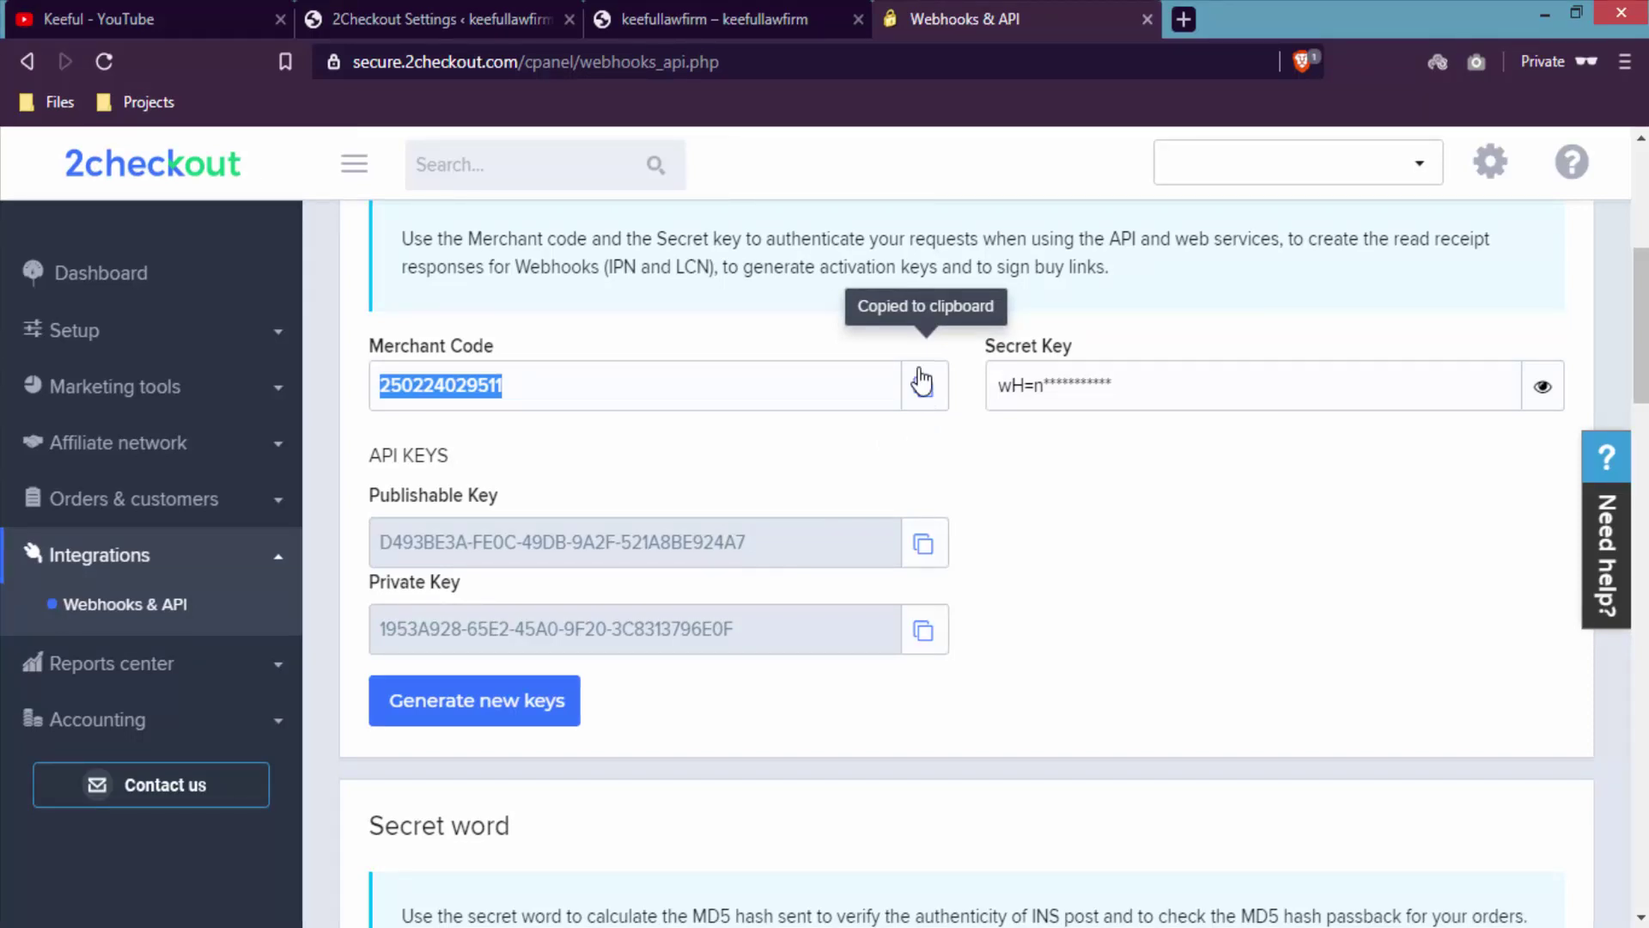
click(421, 17)
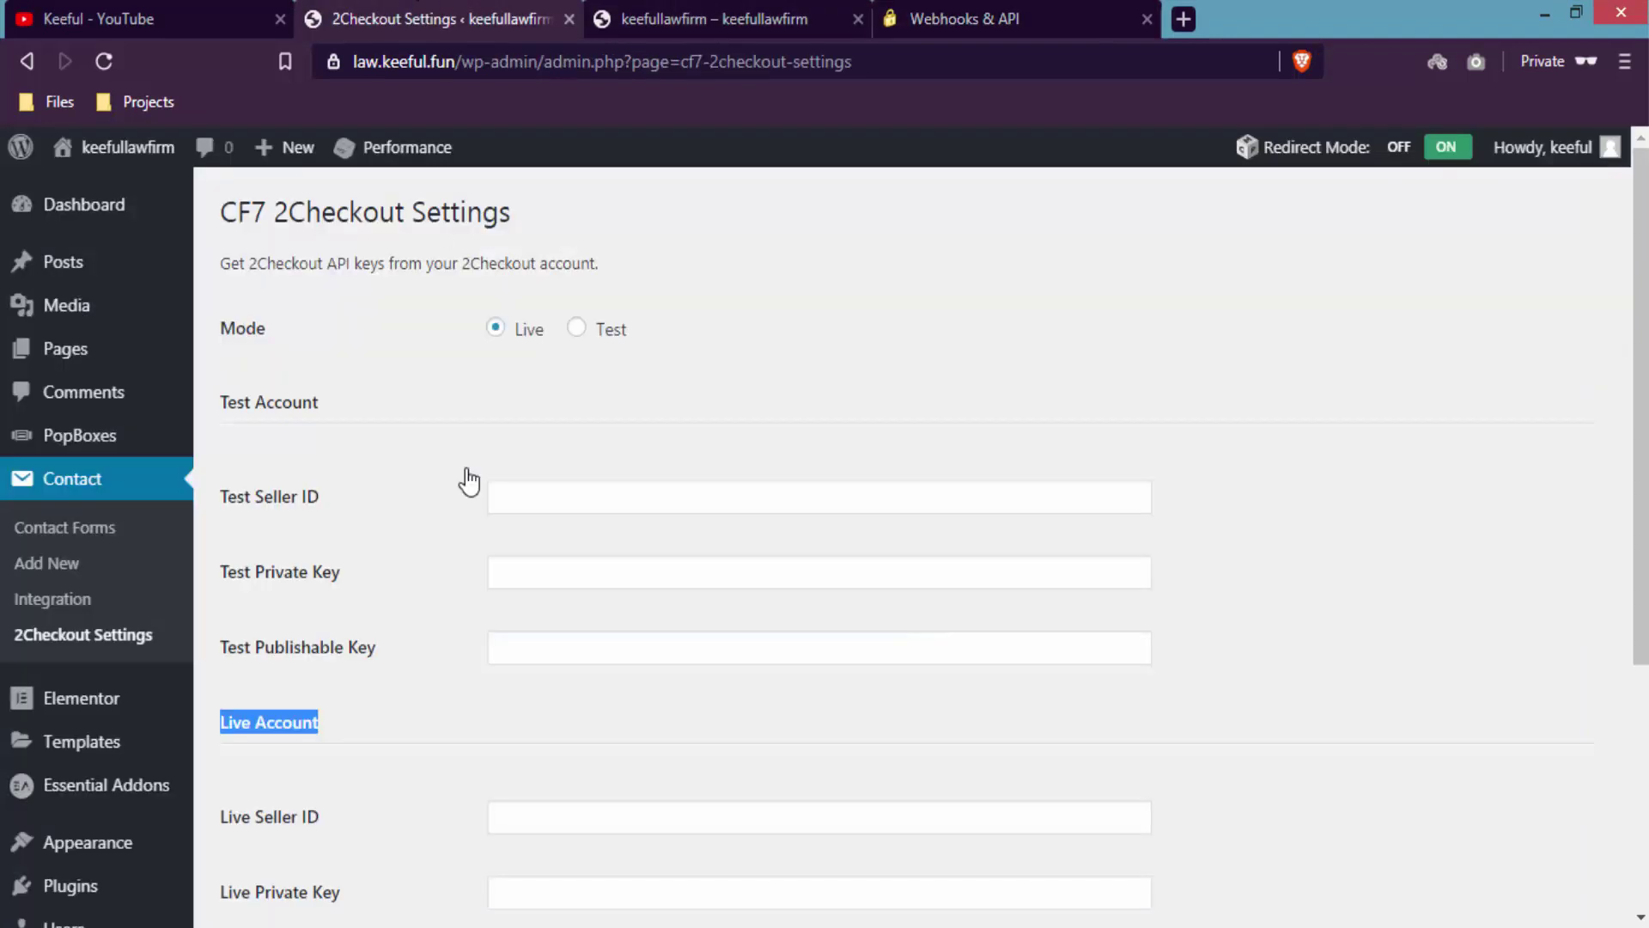
- Paste the copied Merchant Code into the Live Seller ID field
scroll(1551, 421, down, 2)
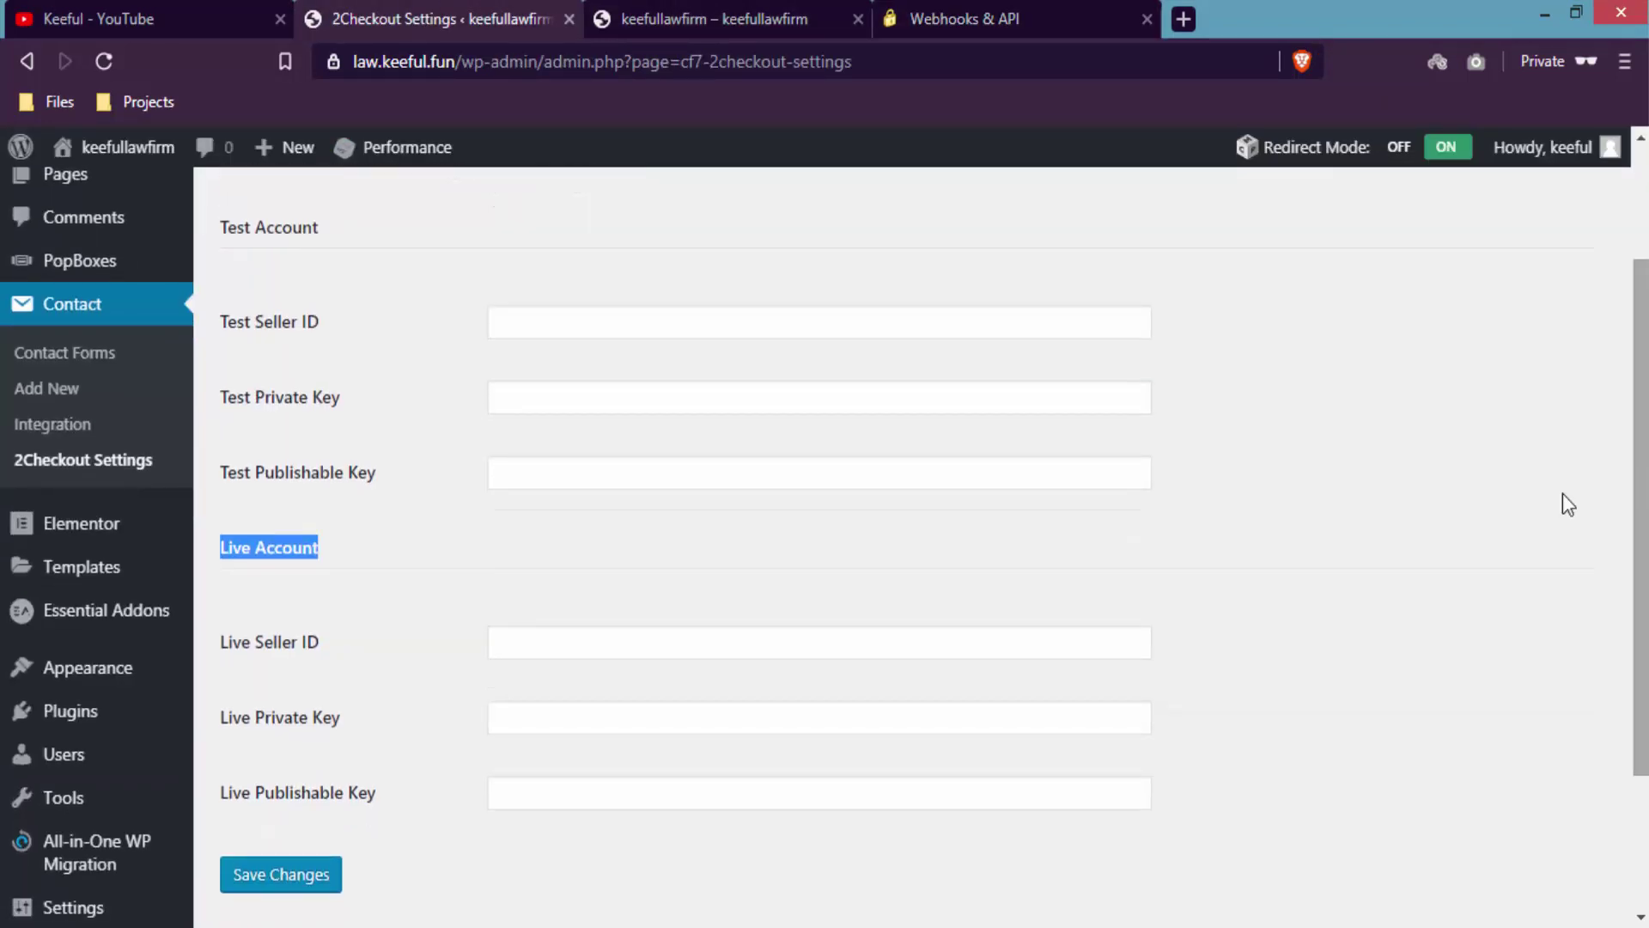
click(1046, 646)
right_click(1043, 644)
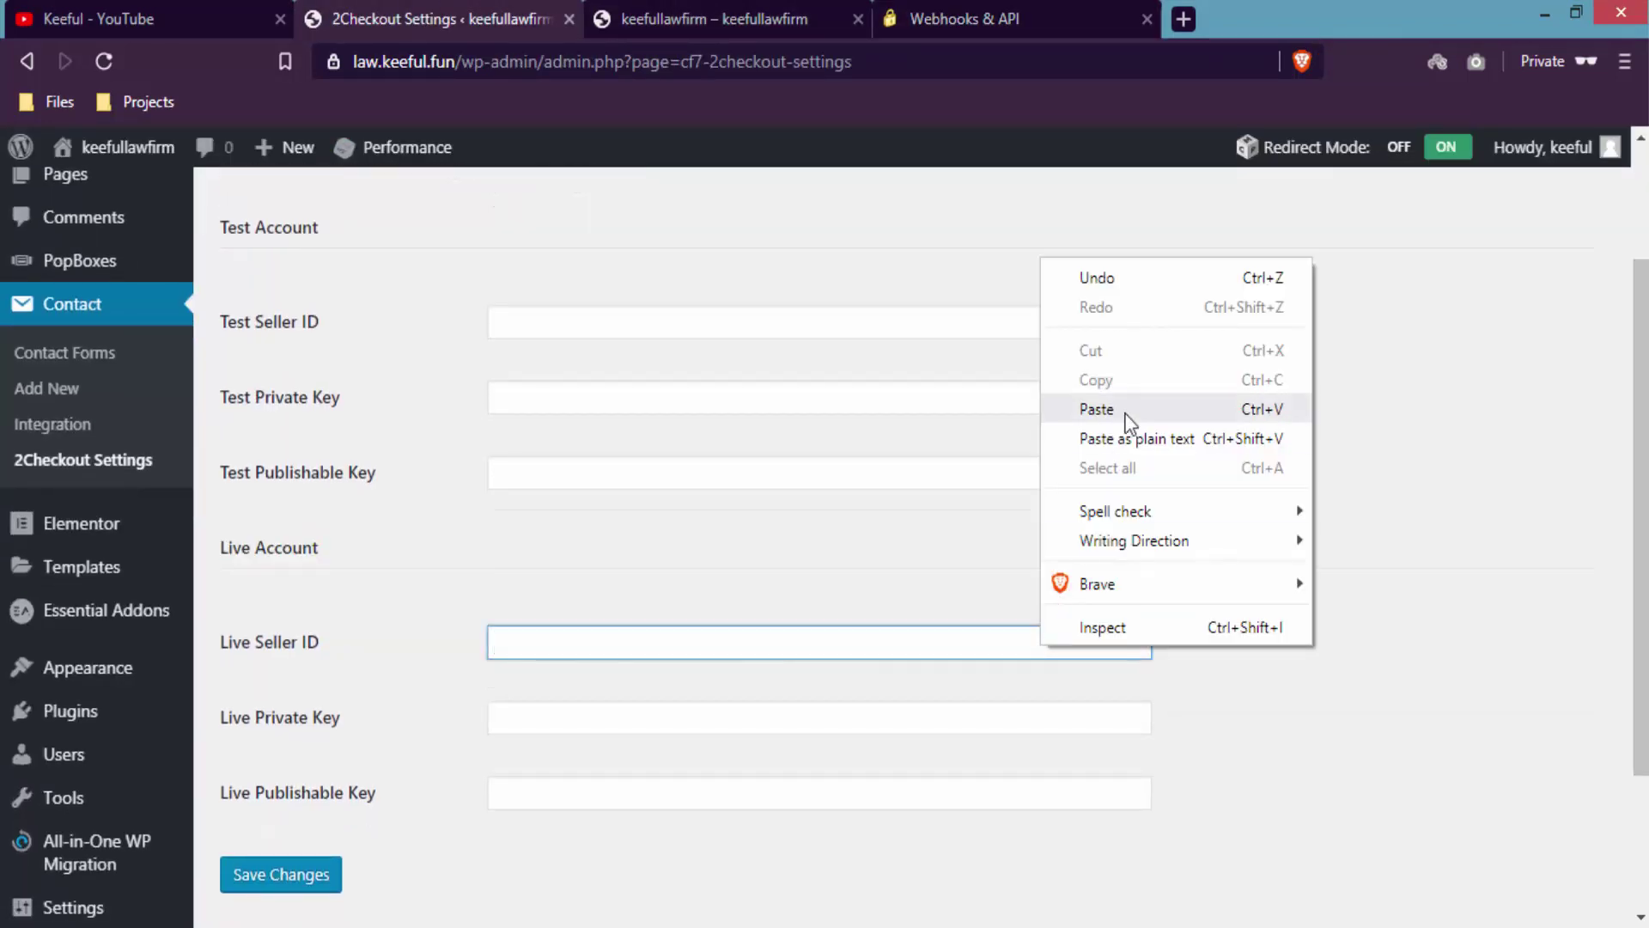
click(1113, 412)
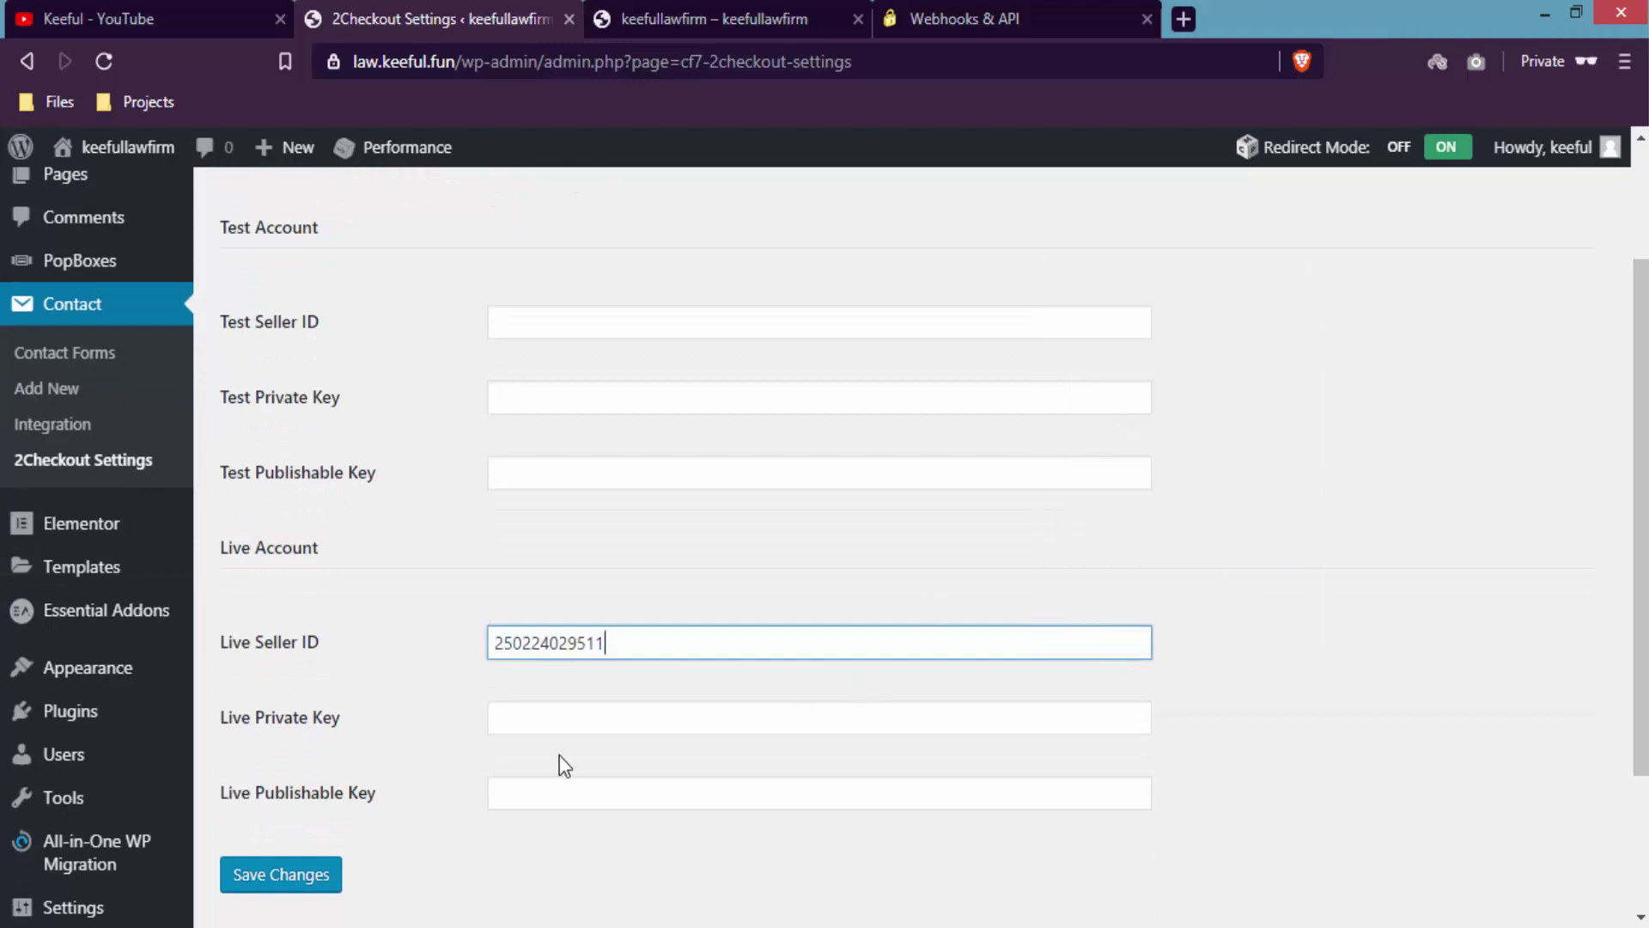
- Copy 2Checkout's Publishable Key and paste it into Live Publishable Key
click(988, 12)
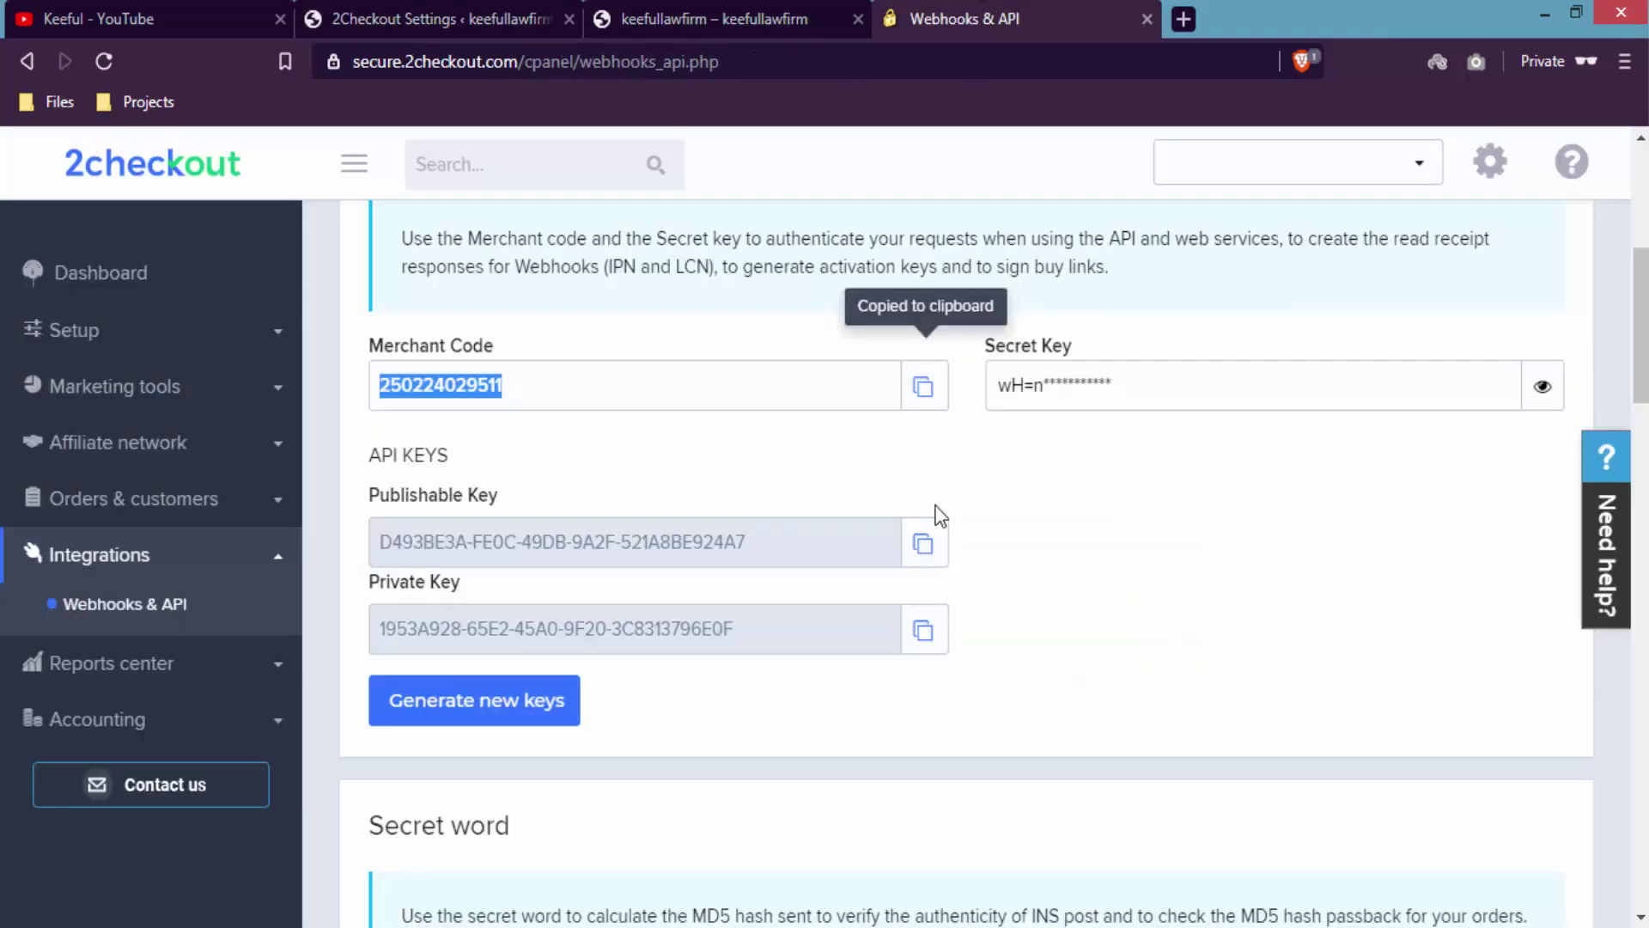
click(926, 549)
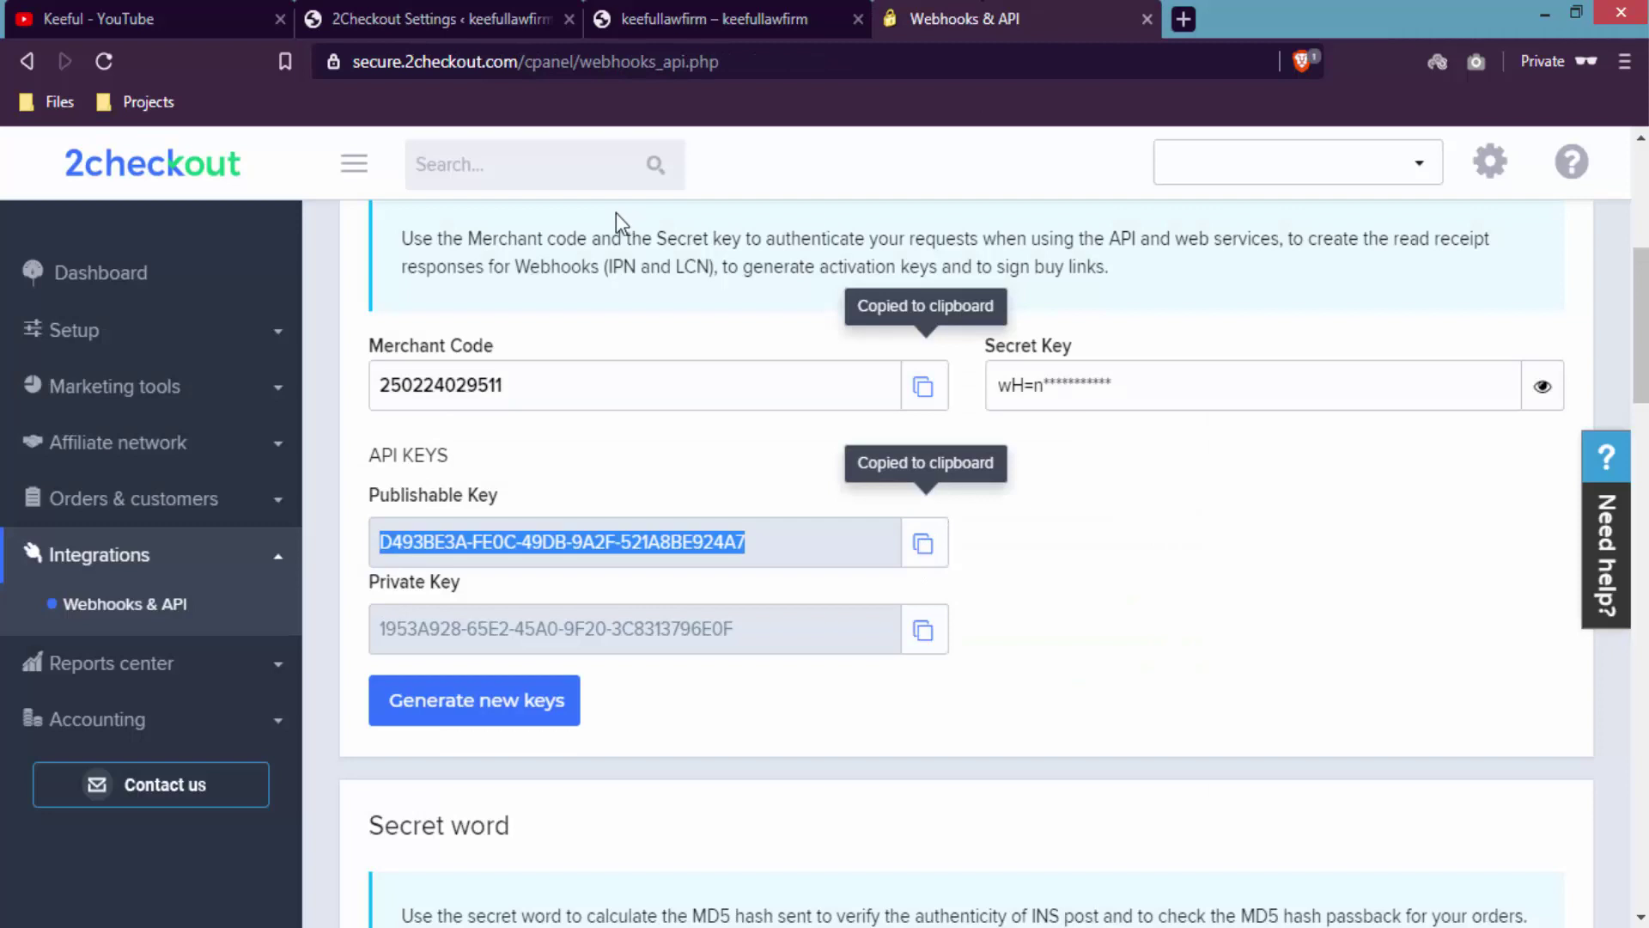
click(432, 12)
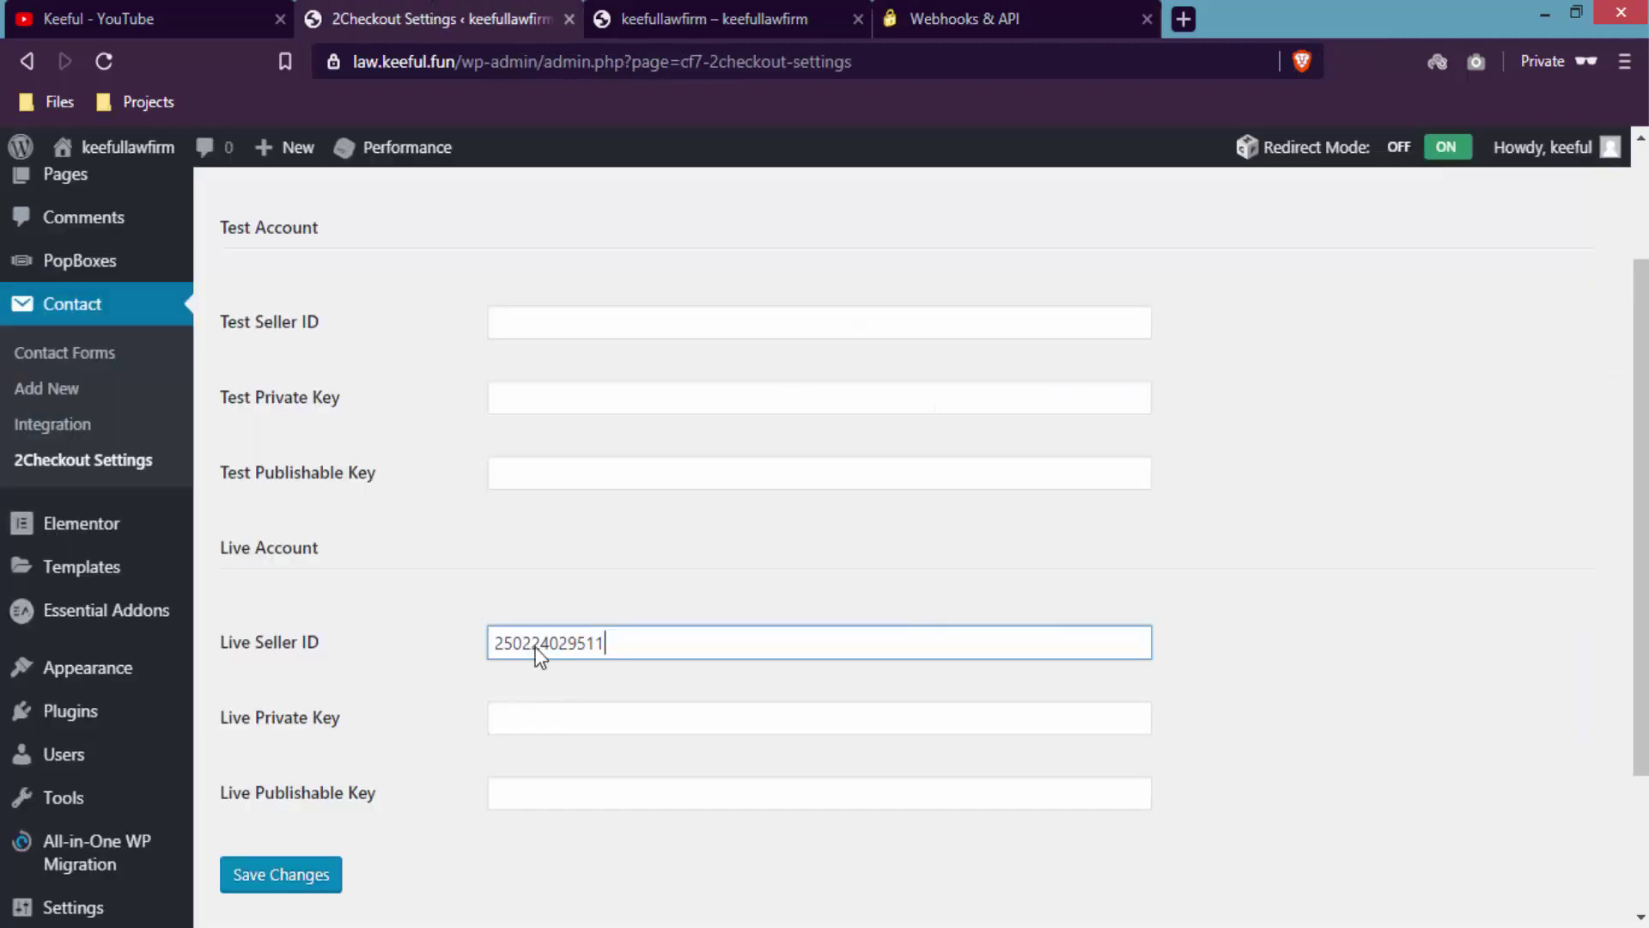
right_click(537, 792)
click(620, 558)
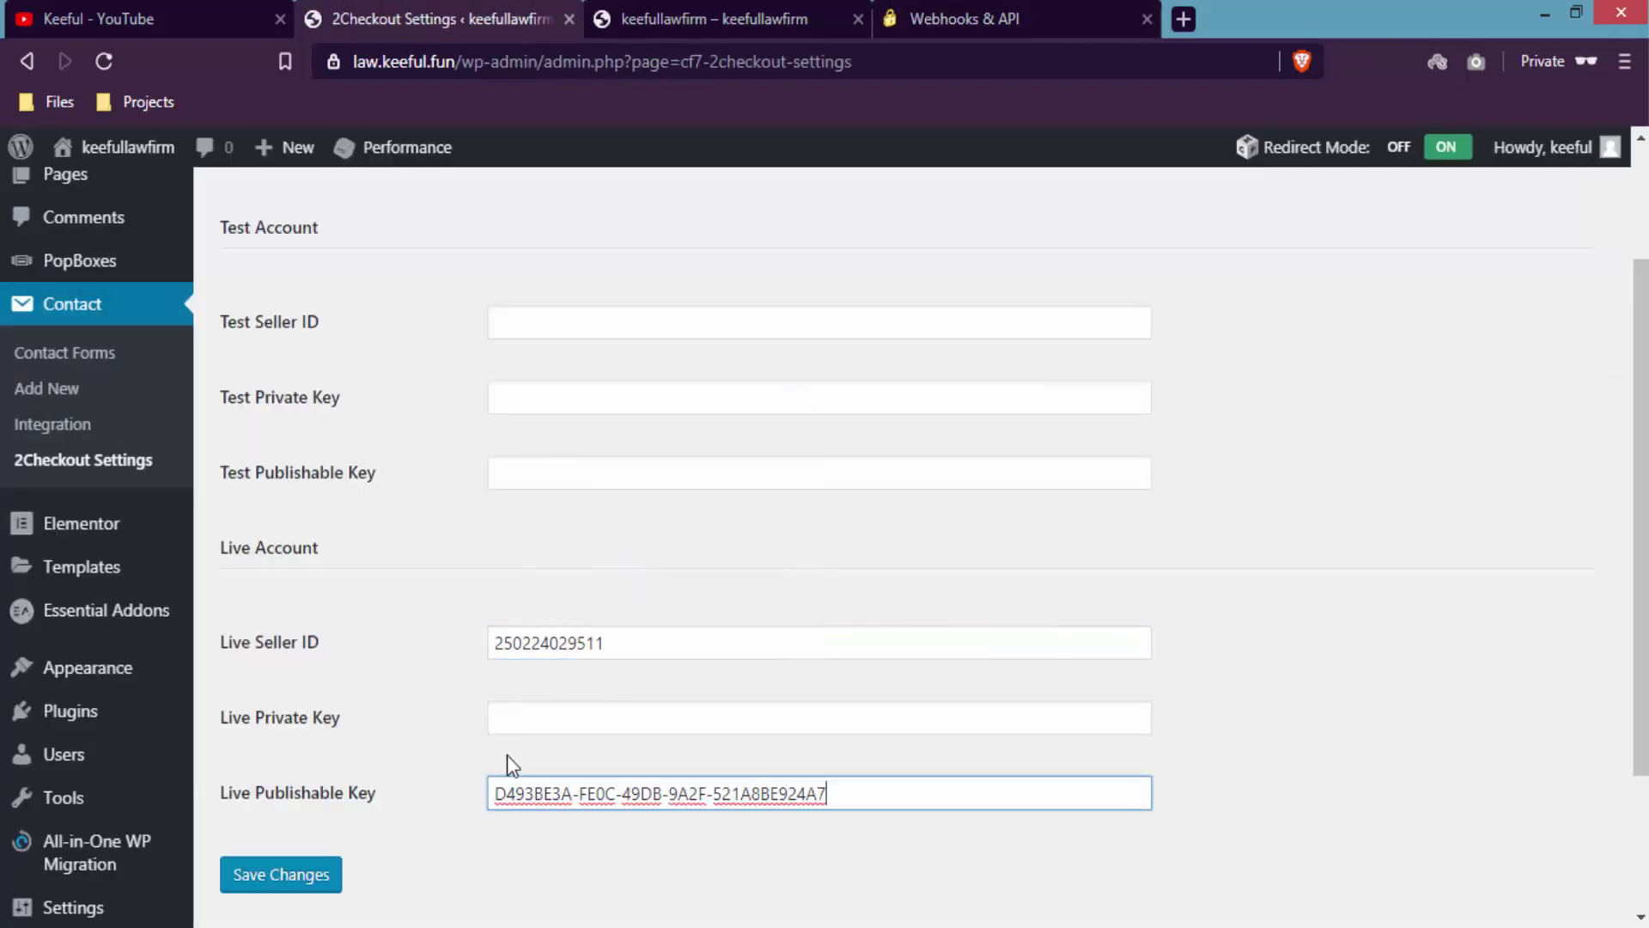
- Copy the Private Key into Live Private Key and save the settings
click(917, 13)
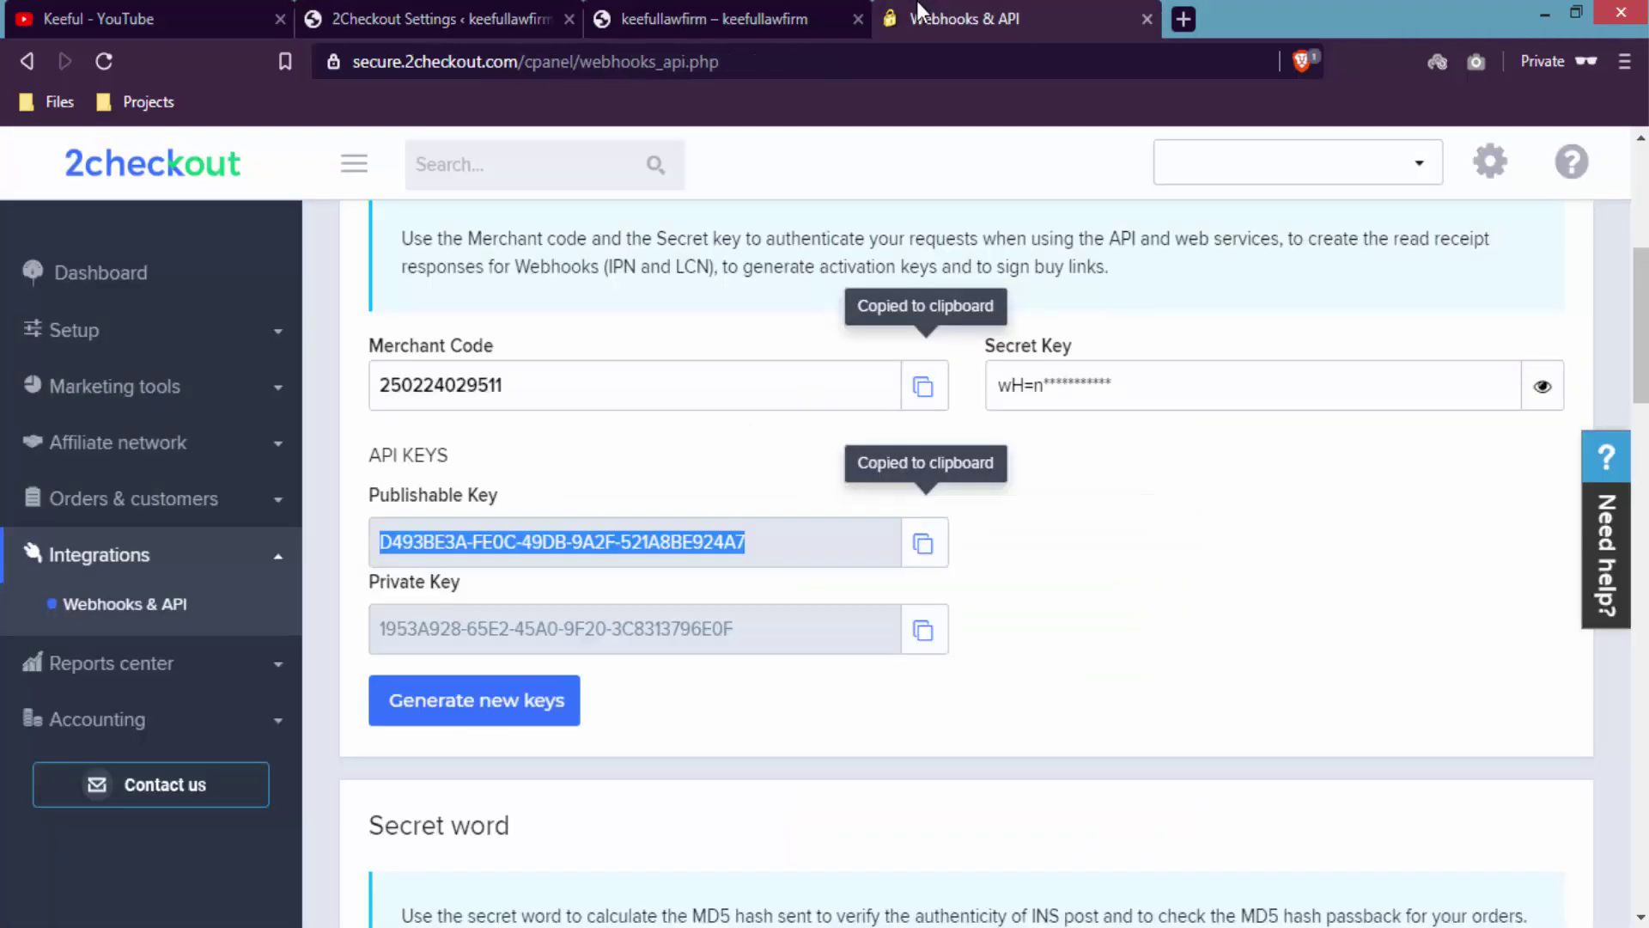
click(924, 632)
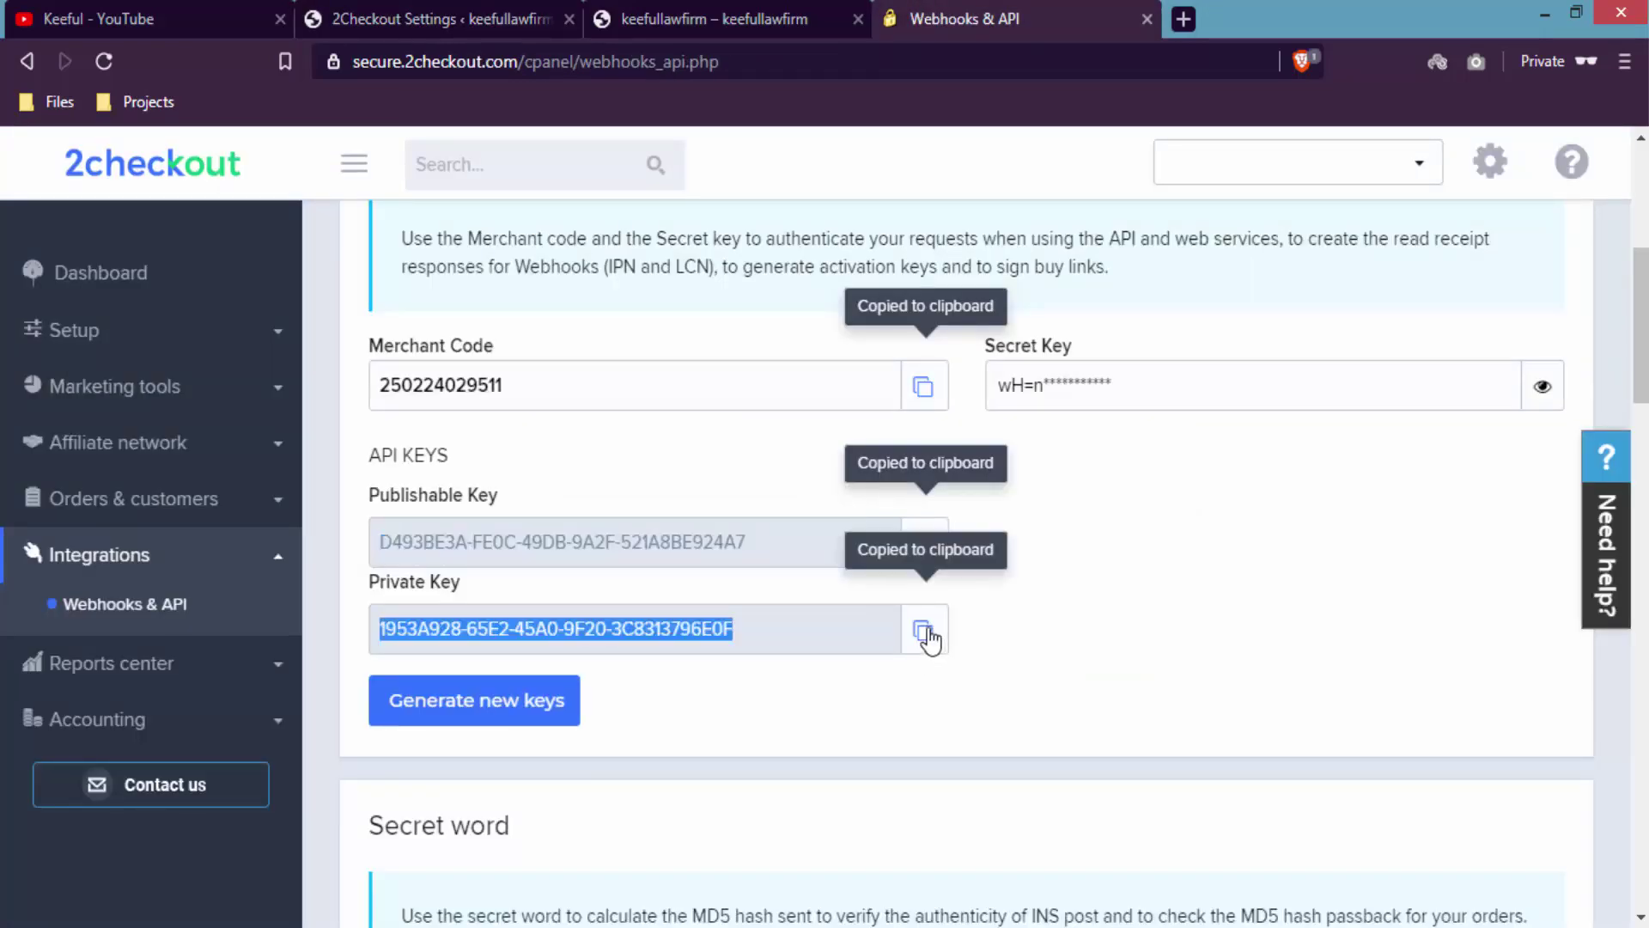
click(496, 19)
click(531, 726)
right_click(531, 726)
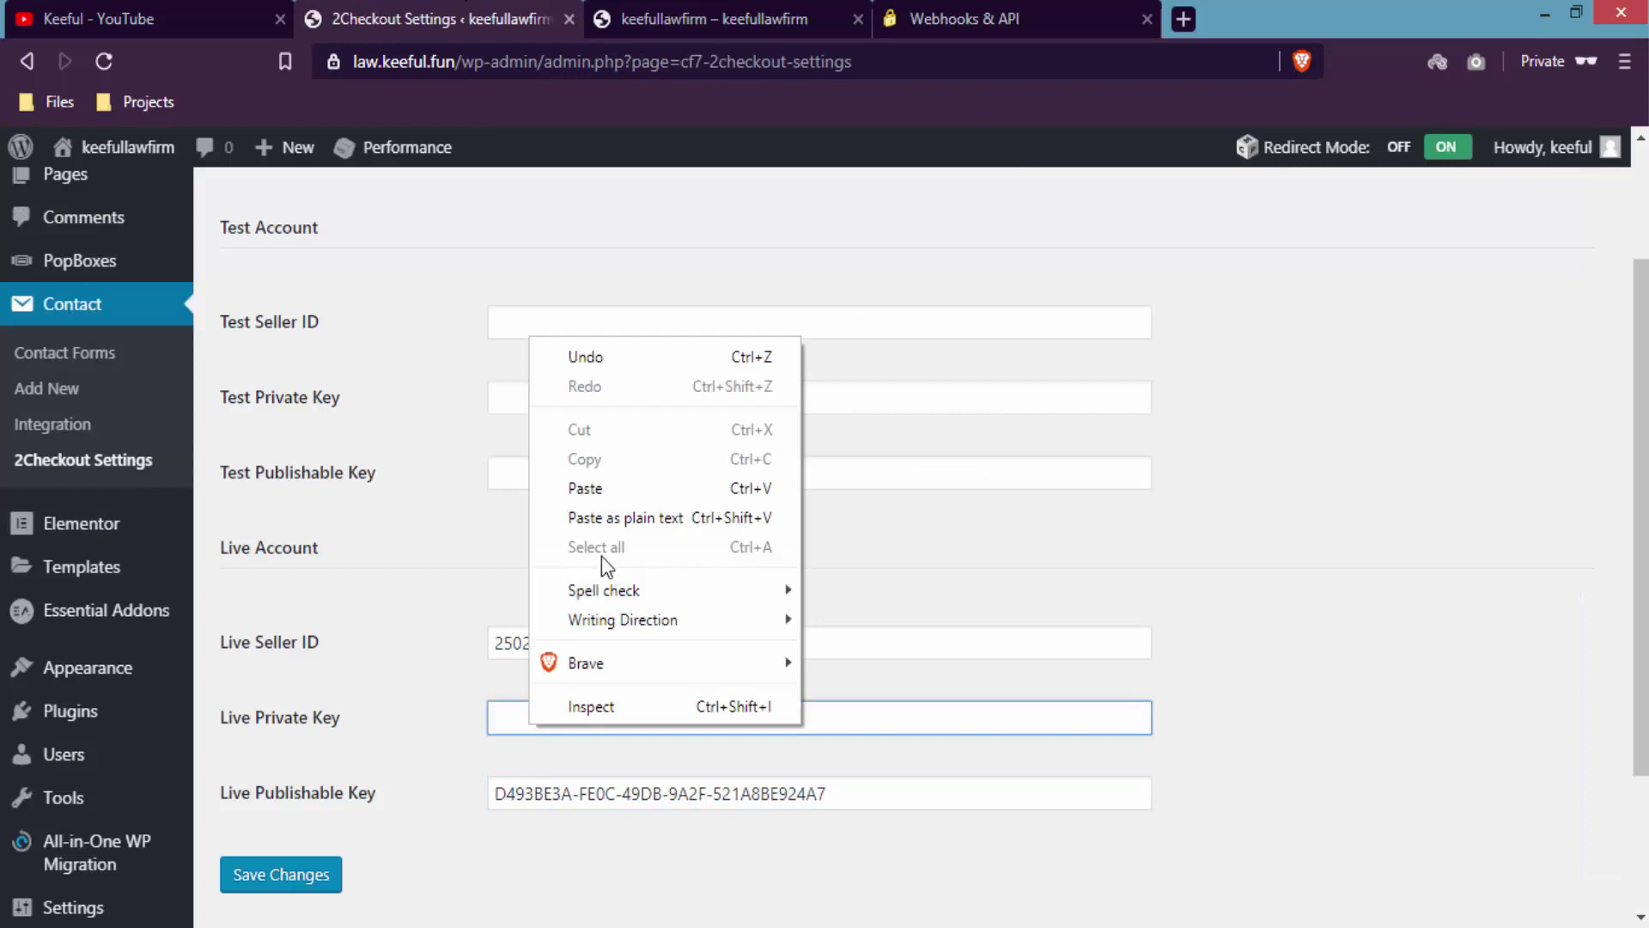
click(631, 489)
click(571, 870)
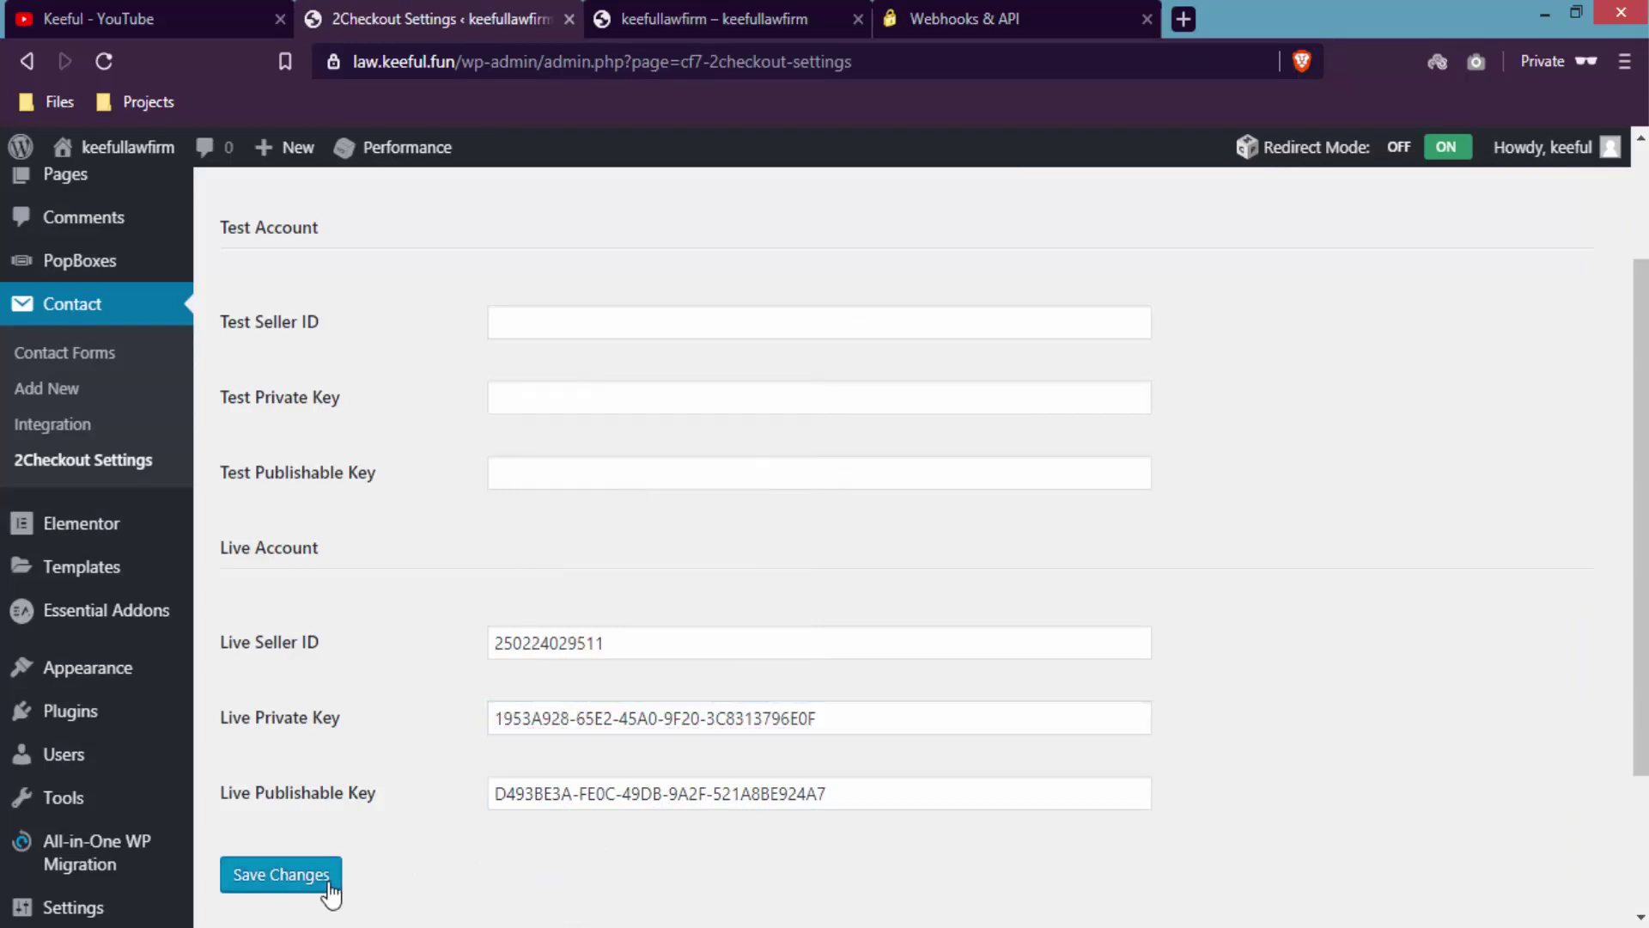
click(331, 892)
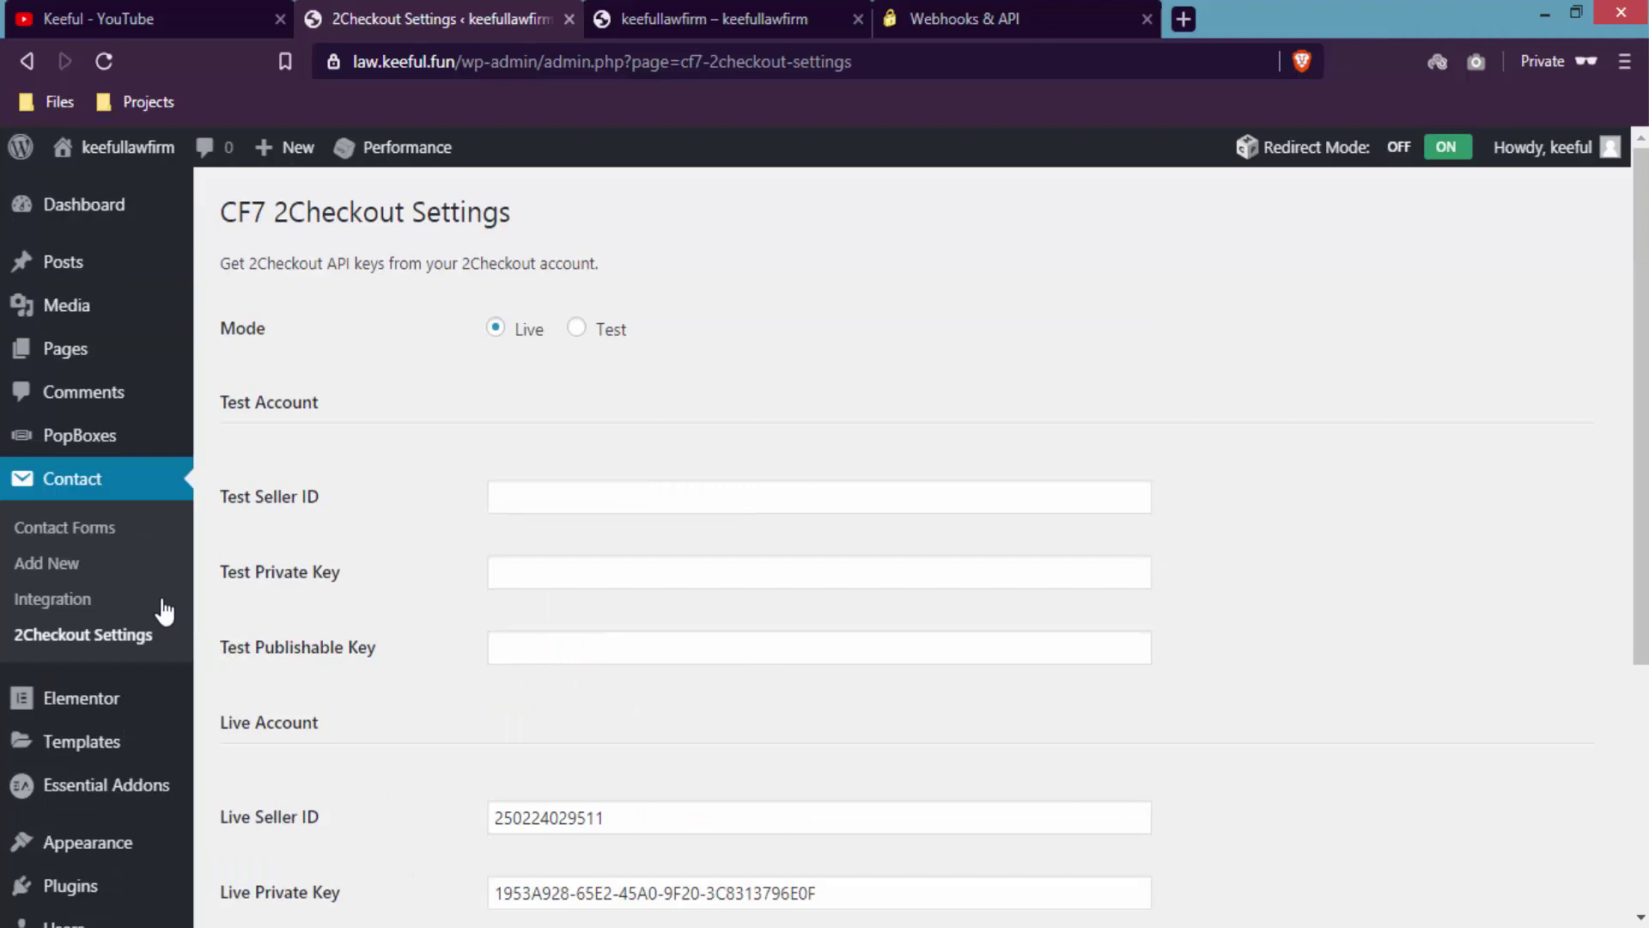
click(105, 543)
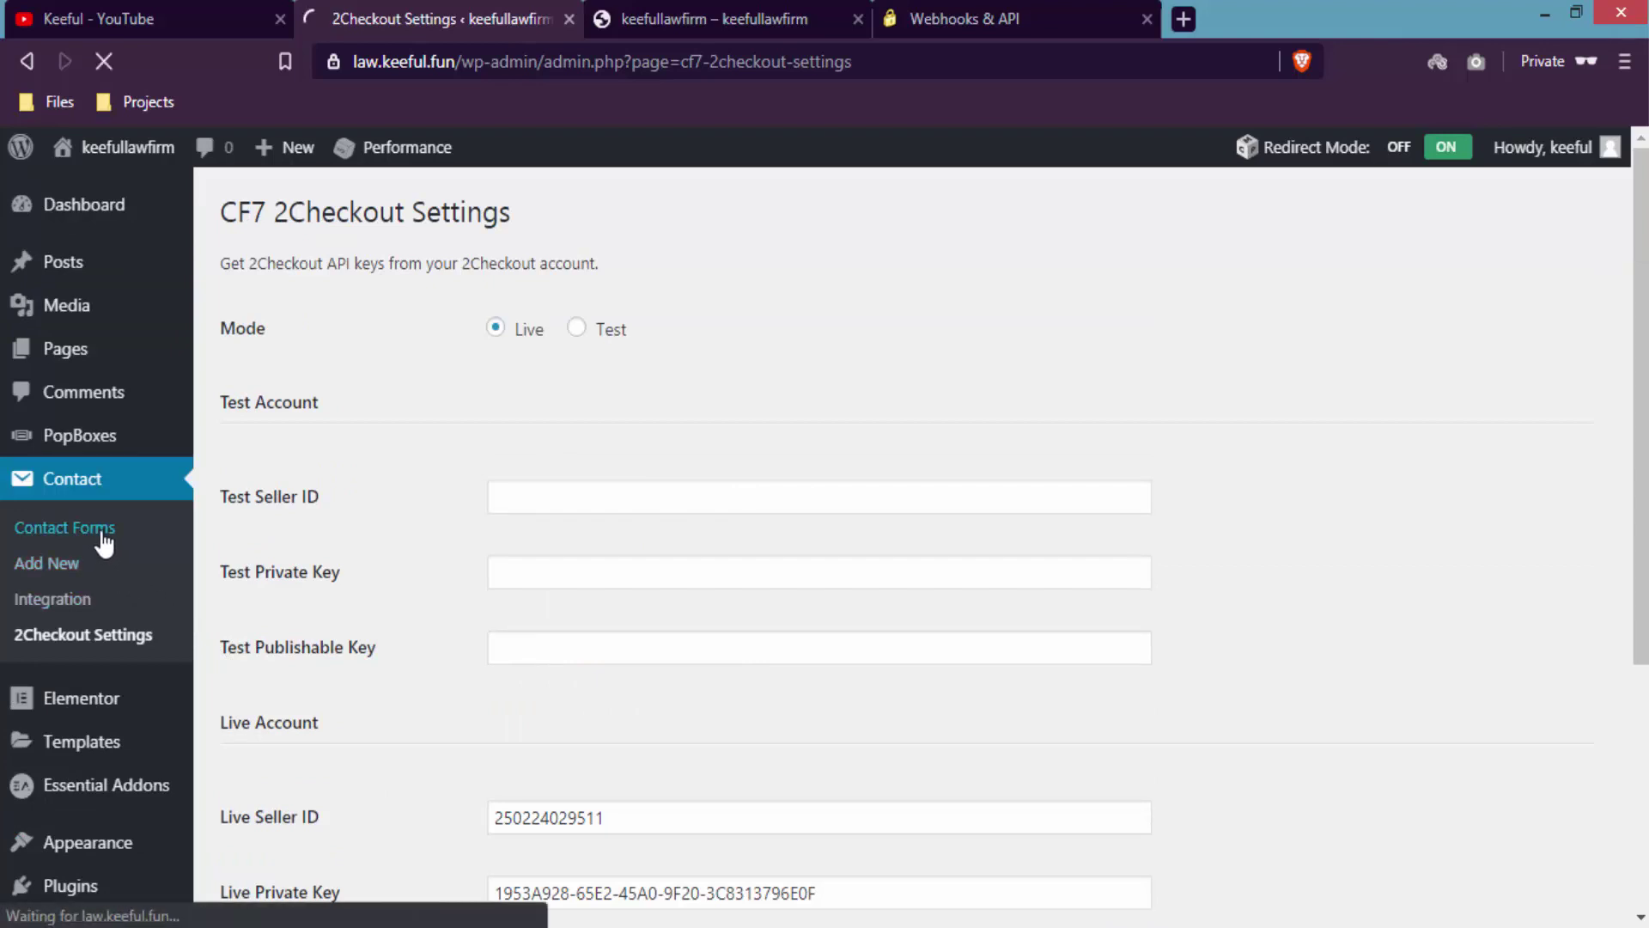
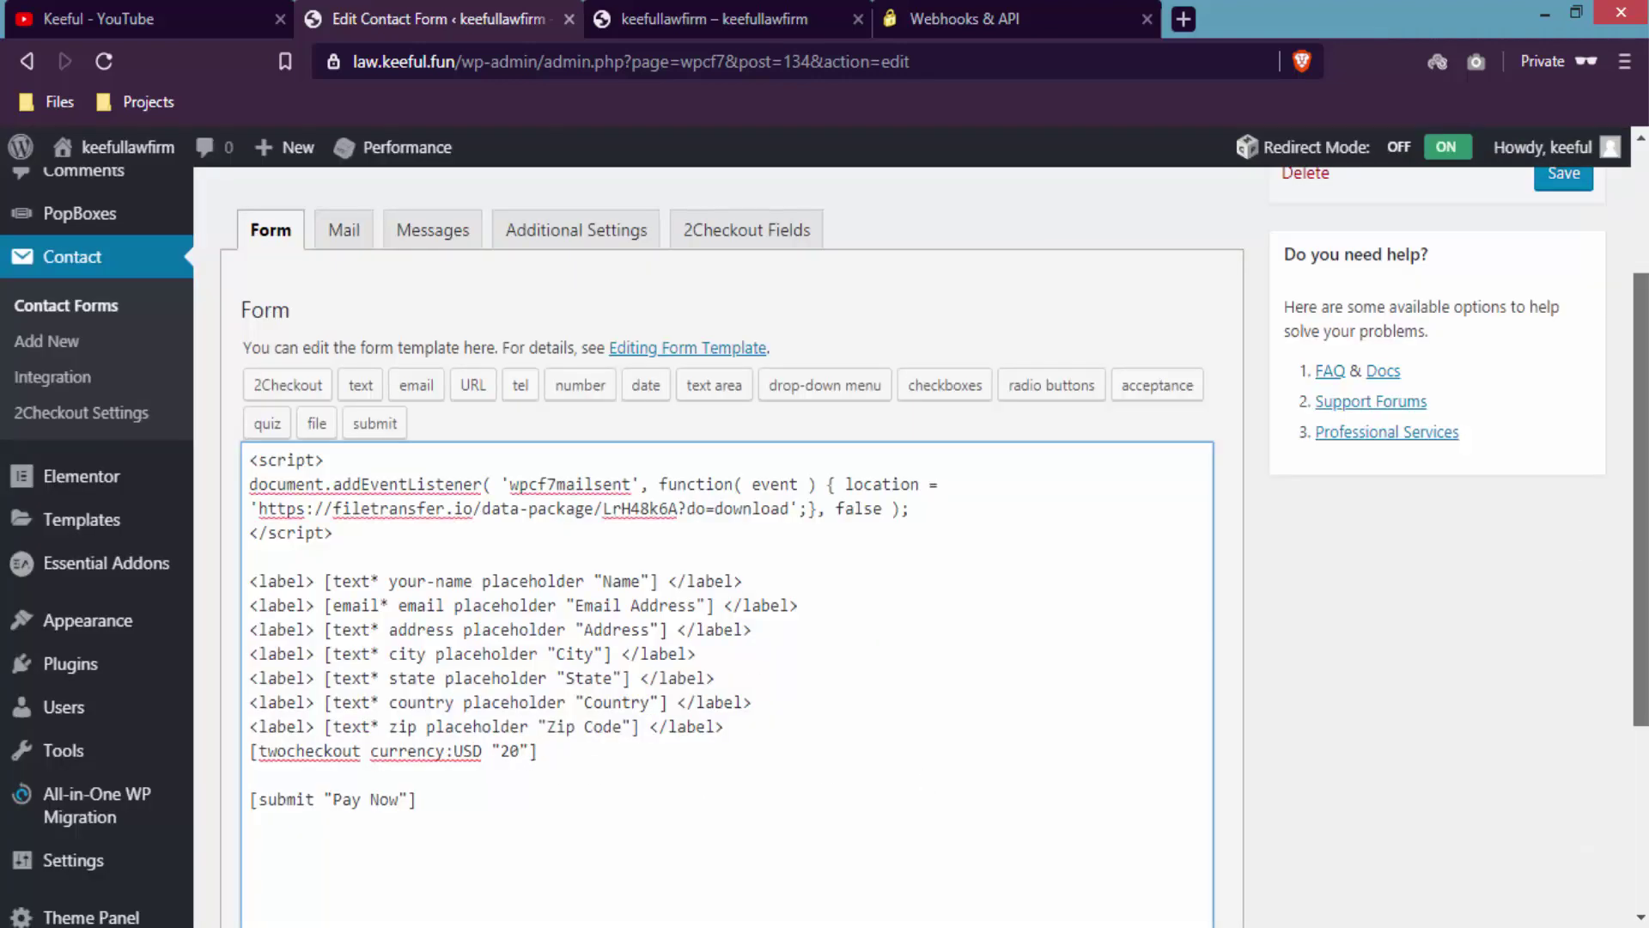
- Save the contact form now containing the [twocheckout currency:USD "20"] payment tag
scroll(1599, 429, up, 2)
click(1566, 331)
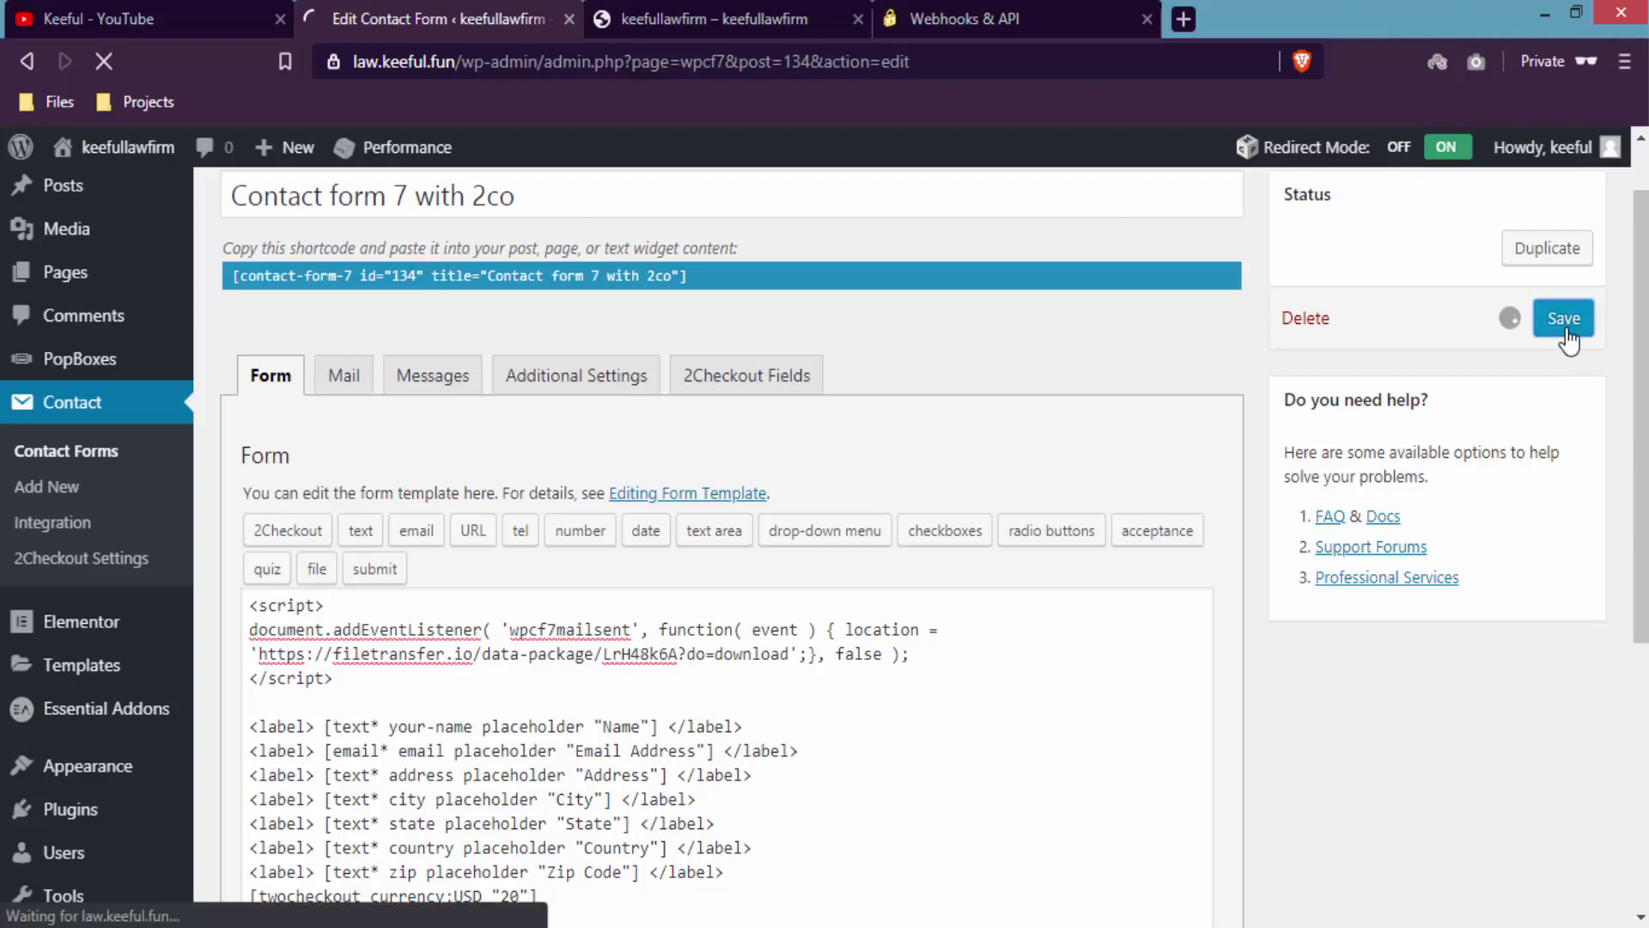
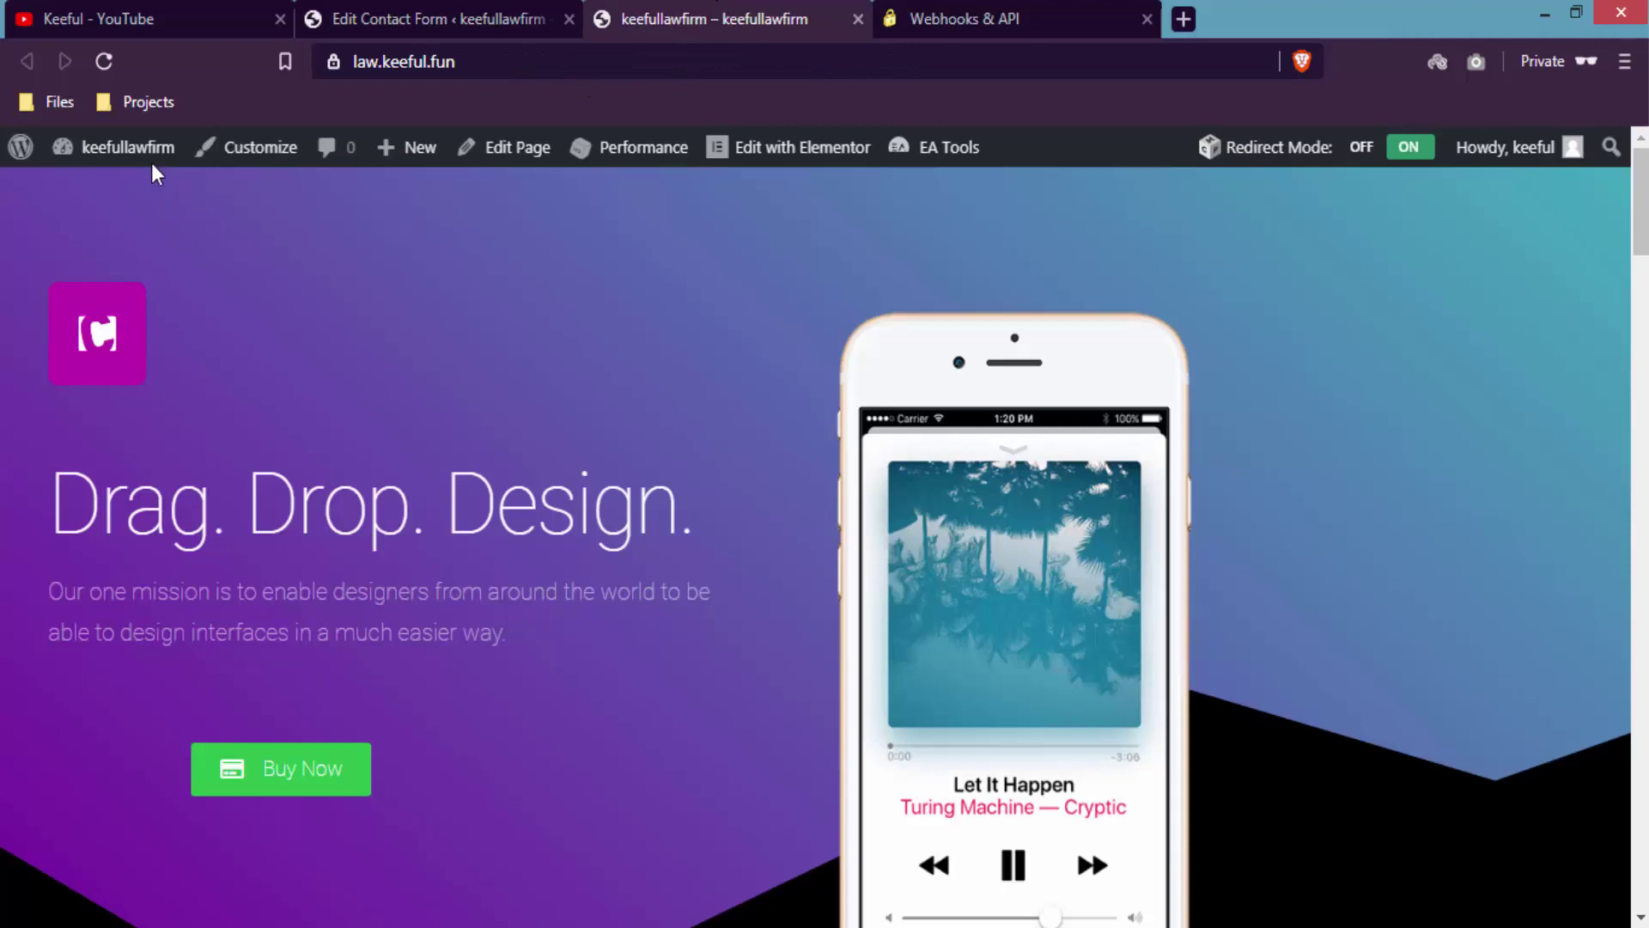
- Reload the law.keeful.fun homepage and bring up the Buy Now payment popup
click(153, 163)
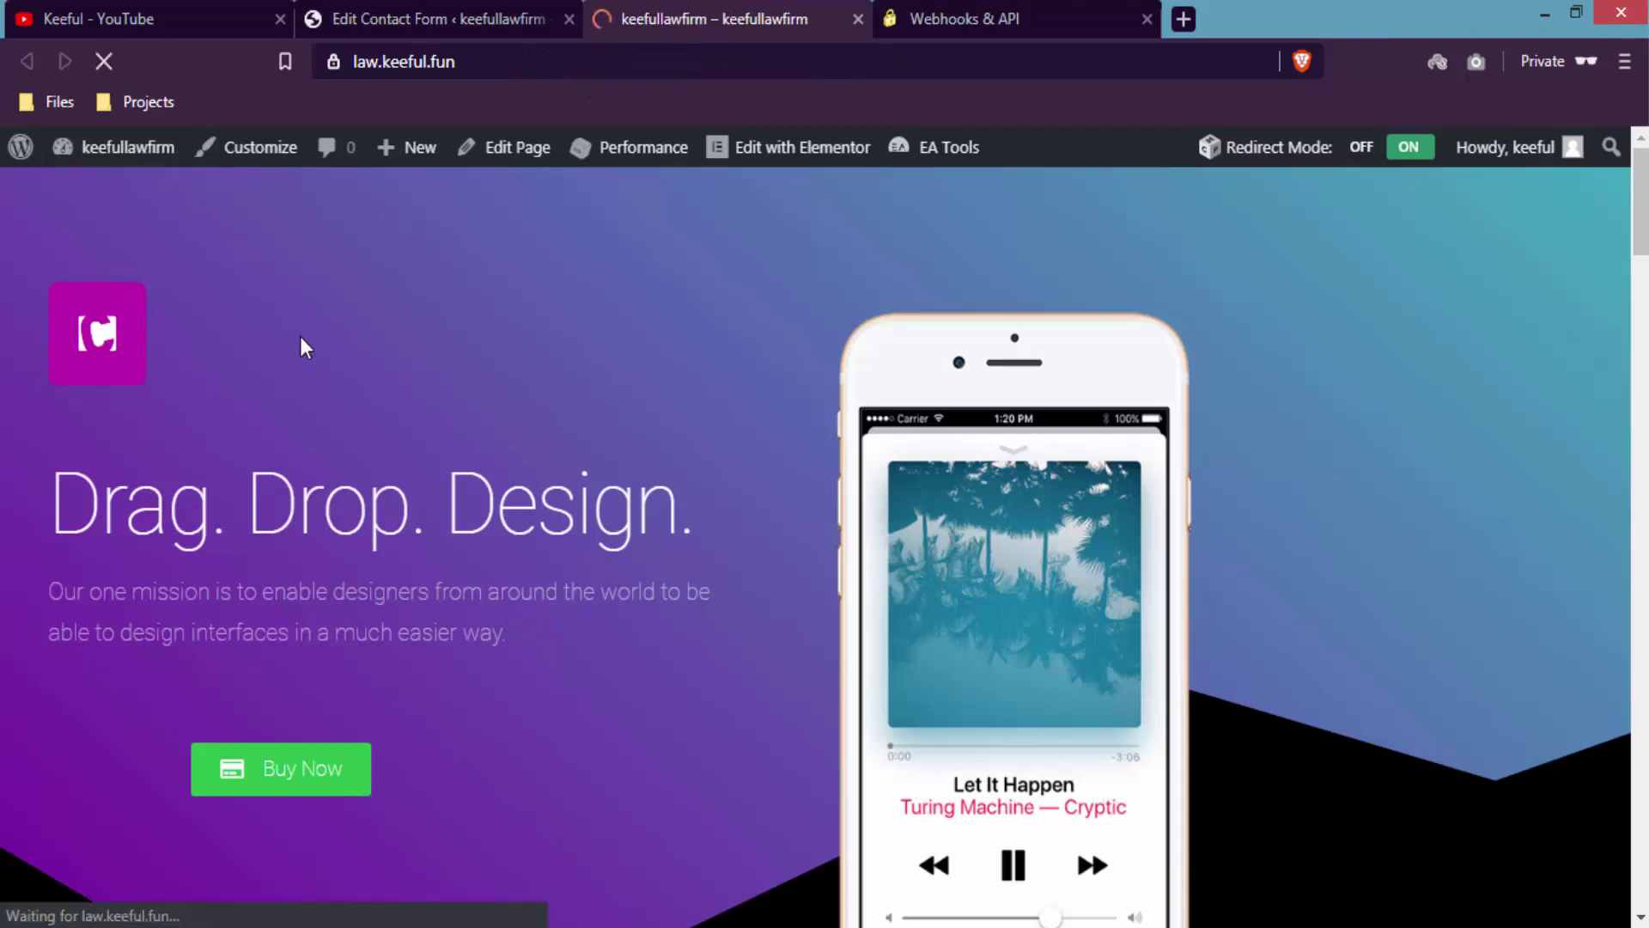
click(325, 782)
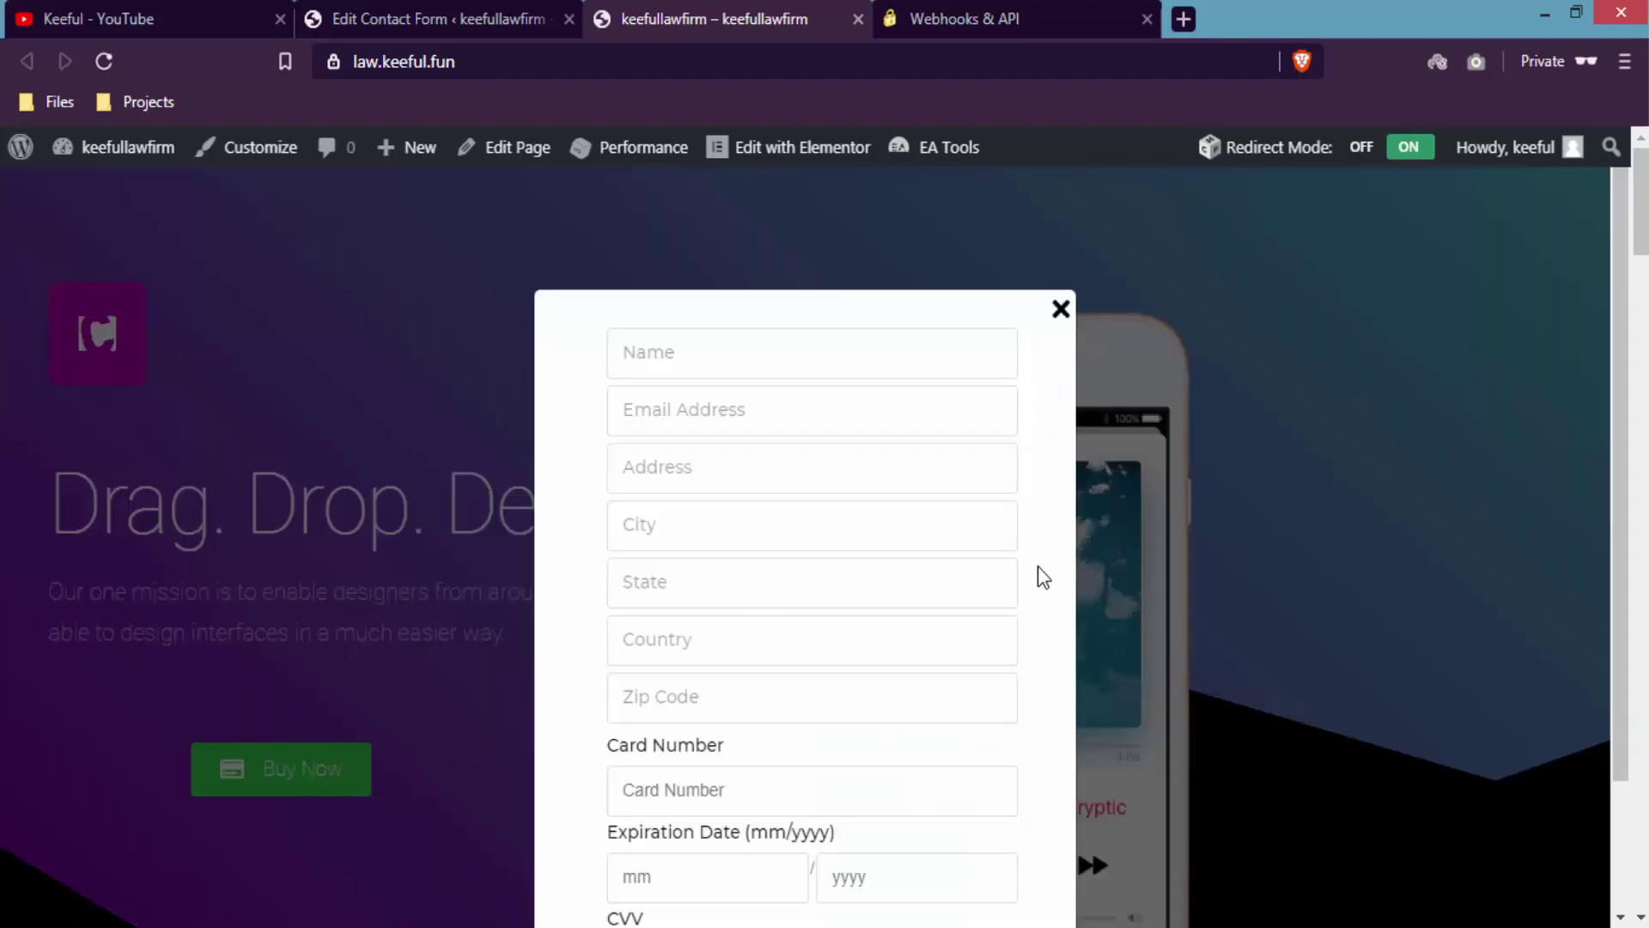
- Enter the buyer's full name and e-mail address in the payment form
scroll(1045, 576, down, 2)
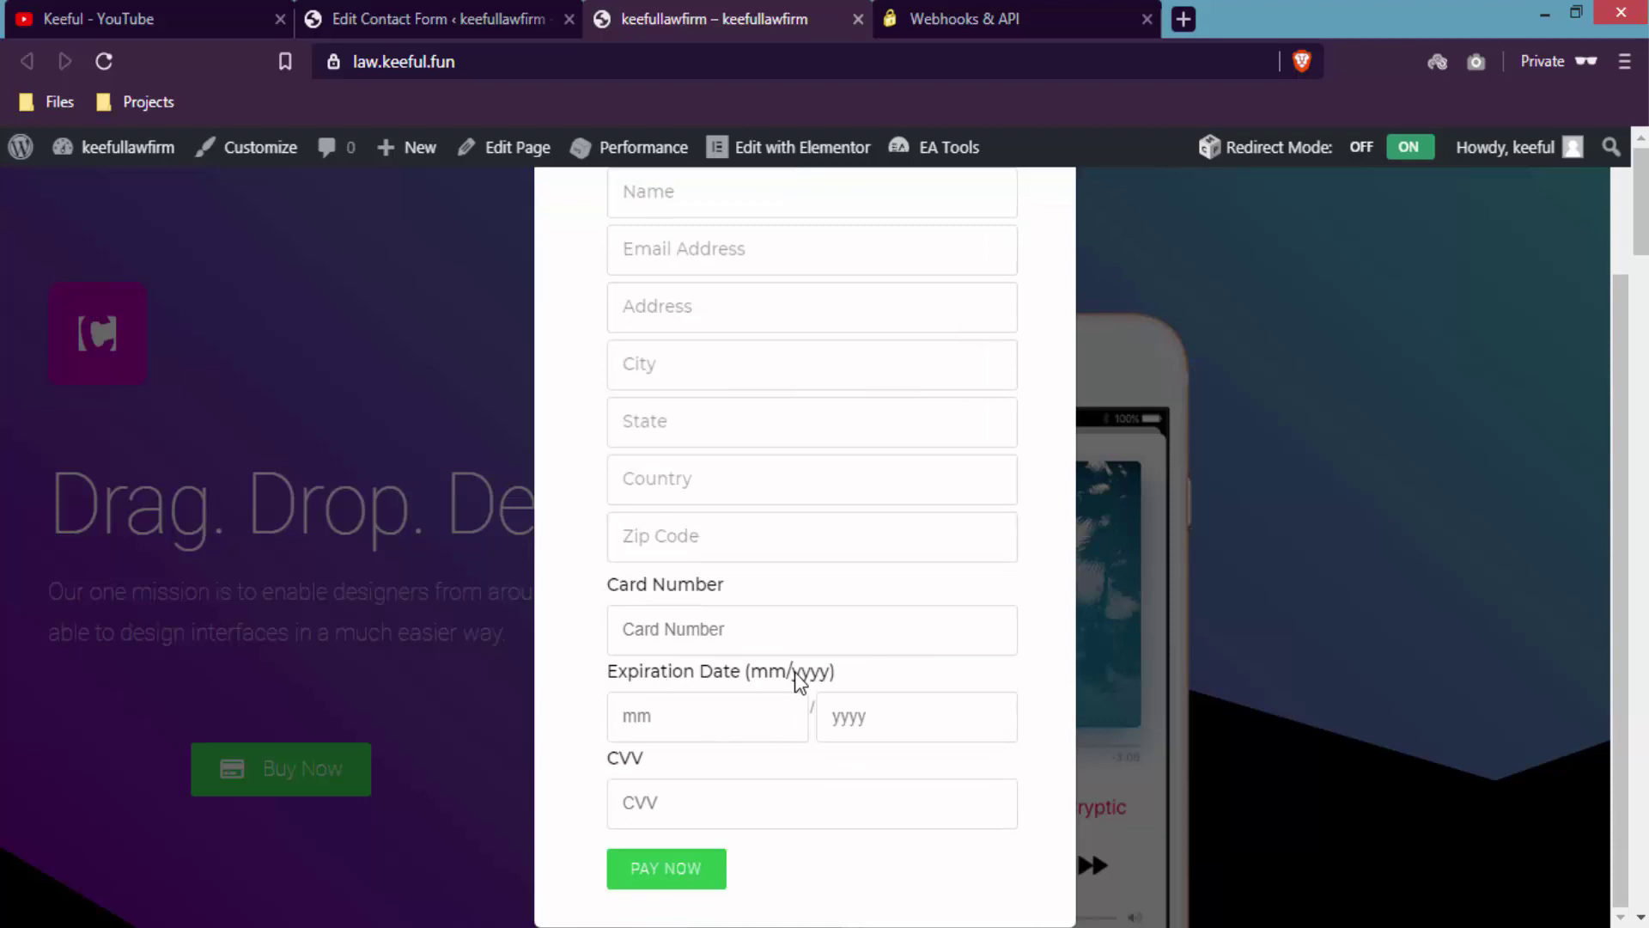
scroll(1039, 602, up, 1)
click(918, 266)
text(kee)
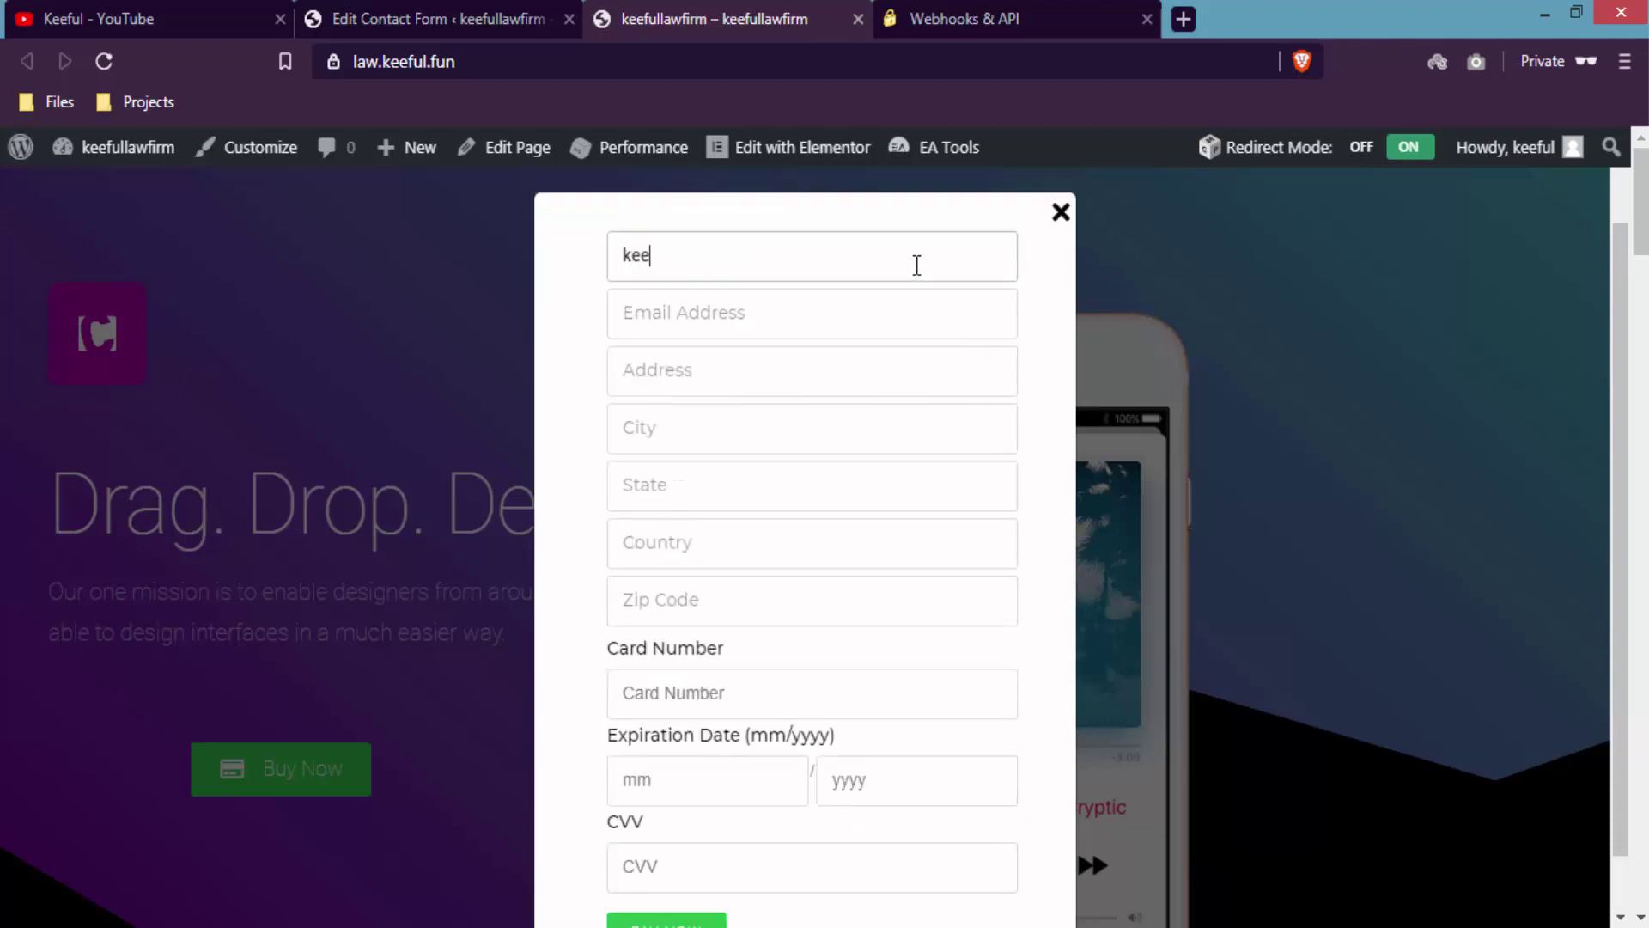
text(ful keeful)
key(Tab)
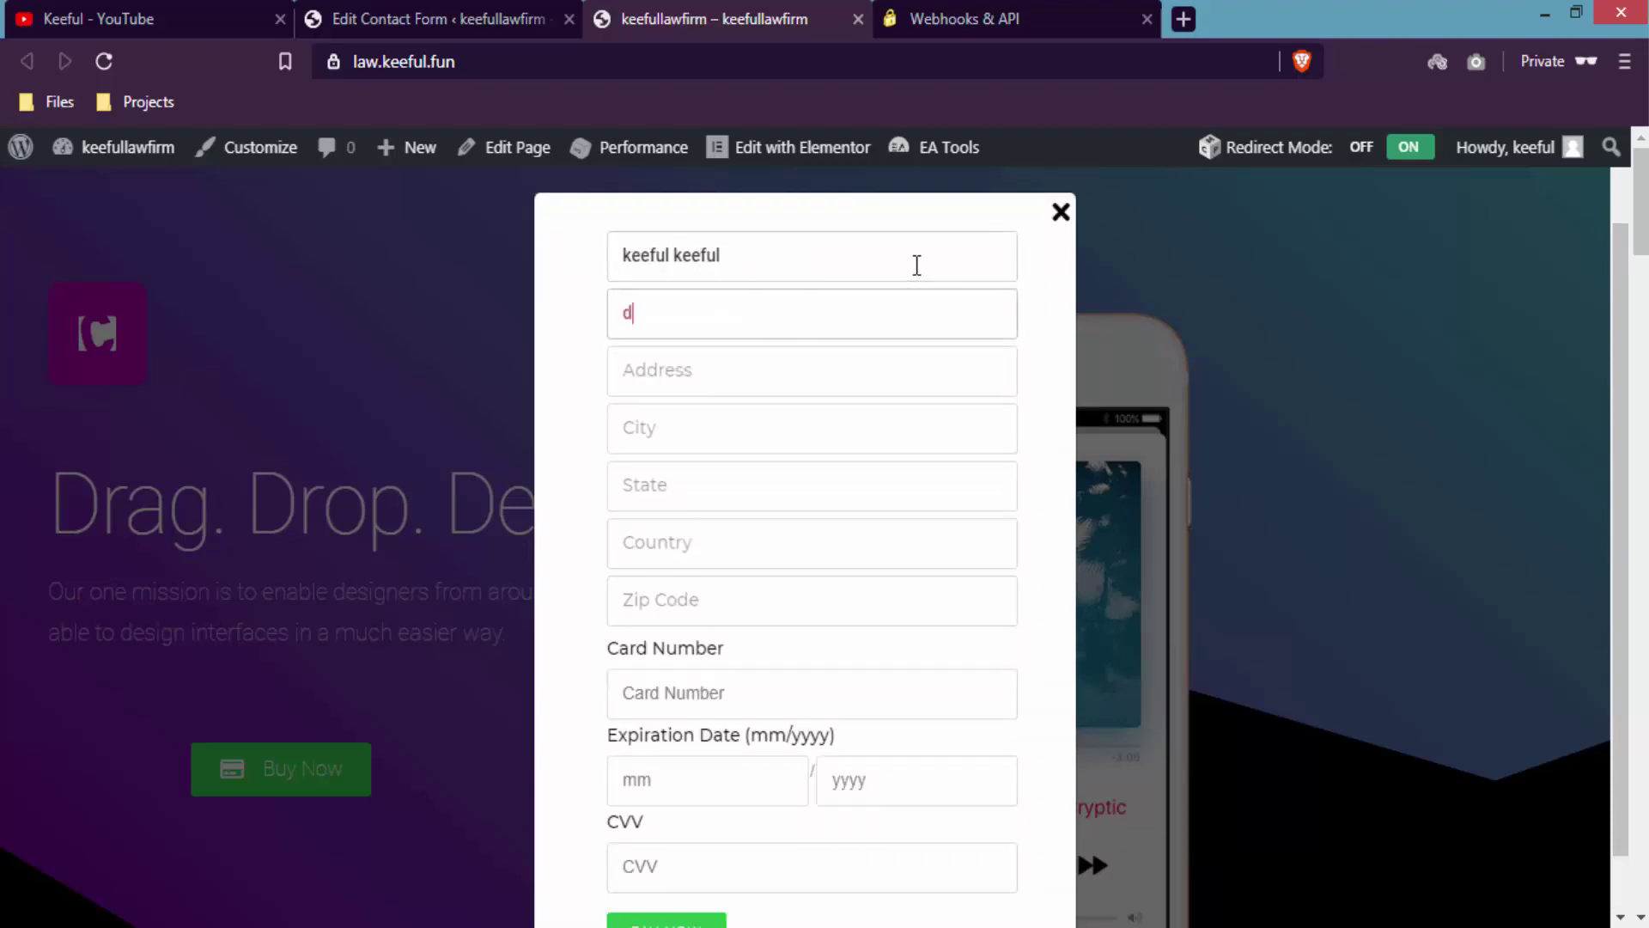
- Fill in the buyer's street address, city and state, country and zip code
key(Tab)
text(123)
key(Tab)
text(sydney)
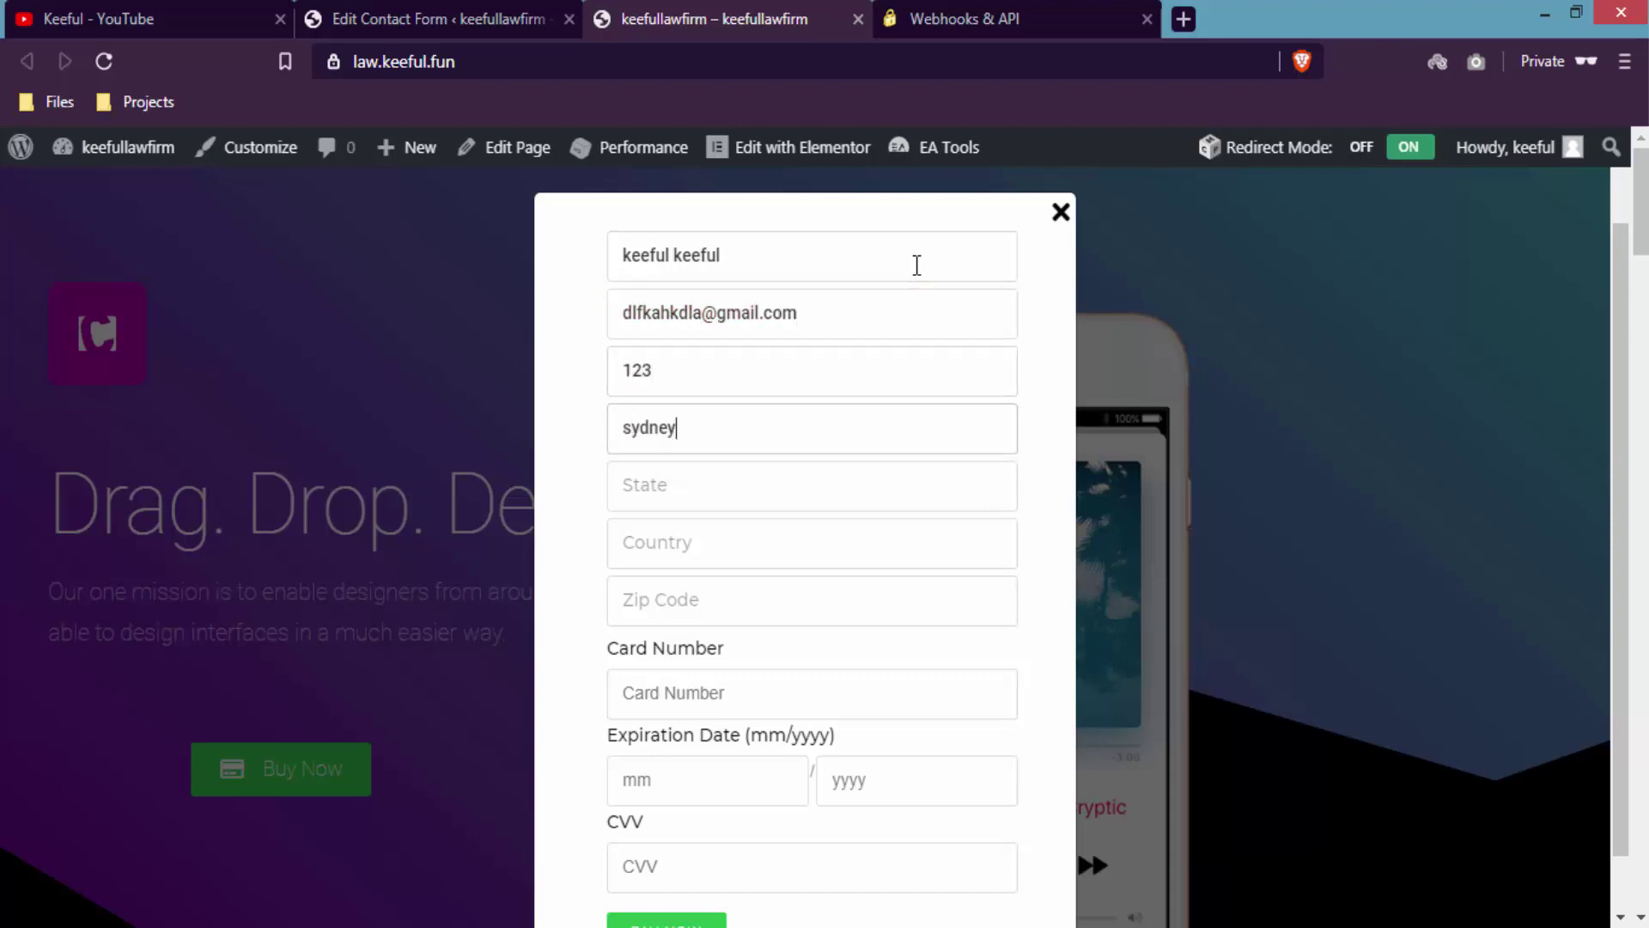
text(nsw)
key(Tab)
text(aus)
key(Tab)
text(2000)
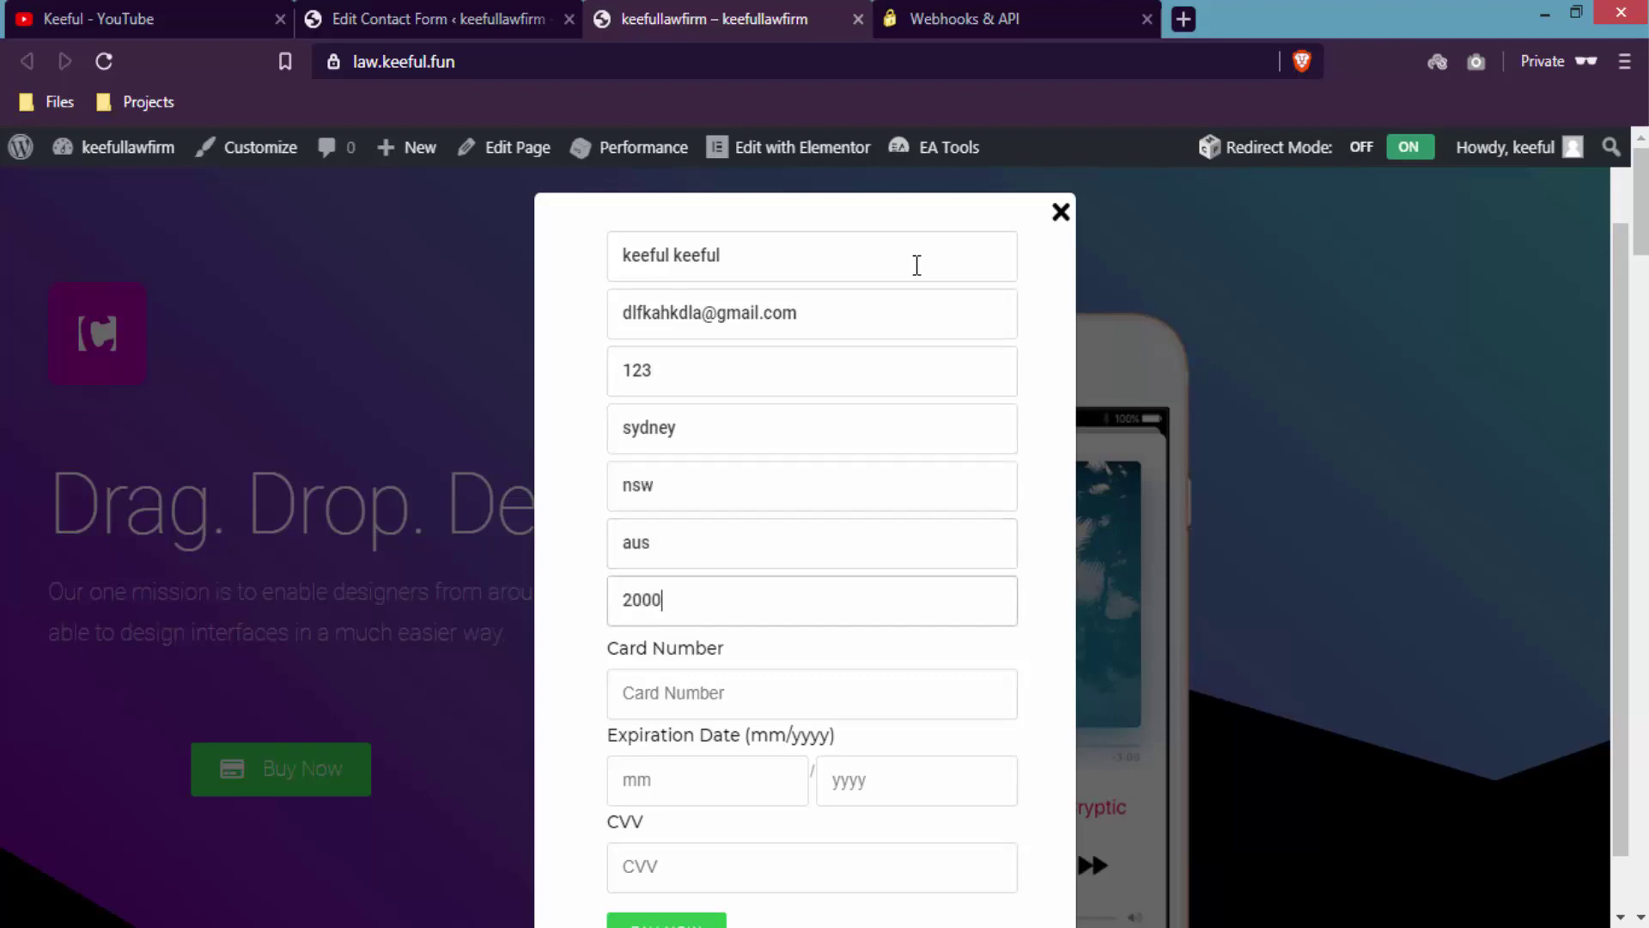
scroll(953, 626, down, 1)
- Autofill the card from the saved Mastercard, enter the CVV, and submit with PAY NOW
click(942, 633)
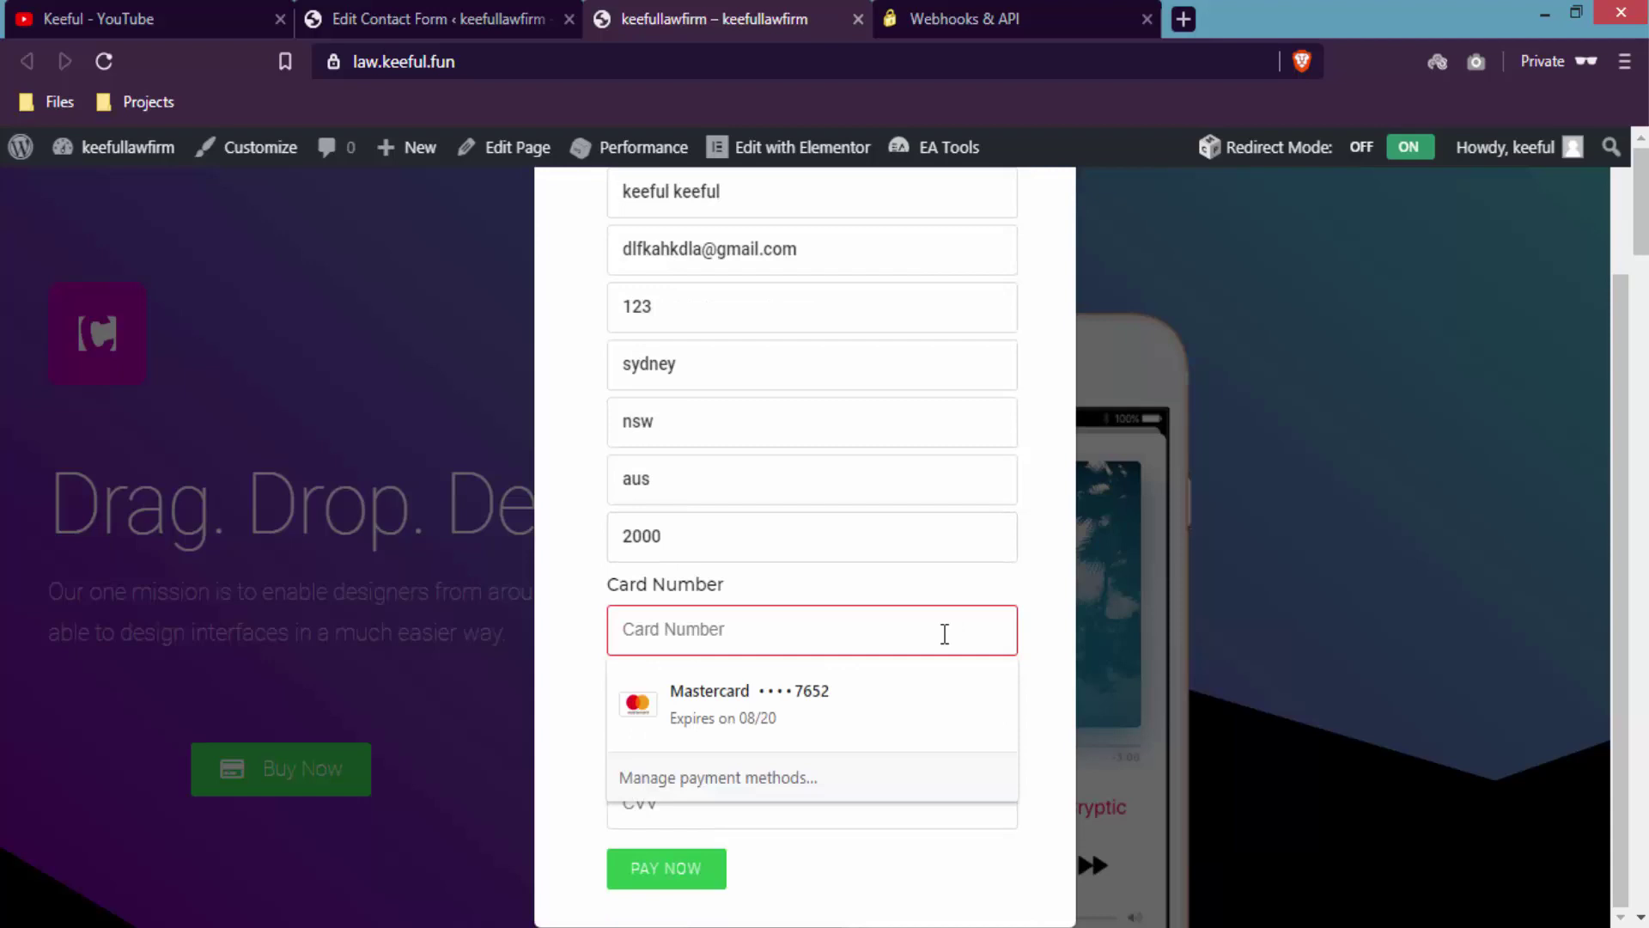
click(773, 692)
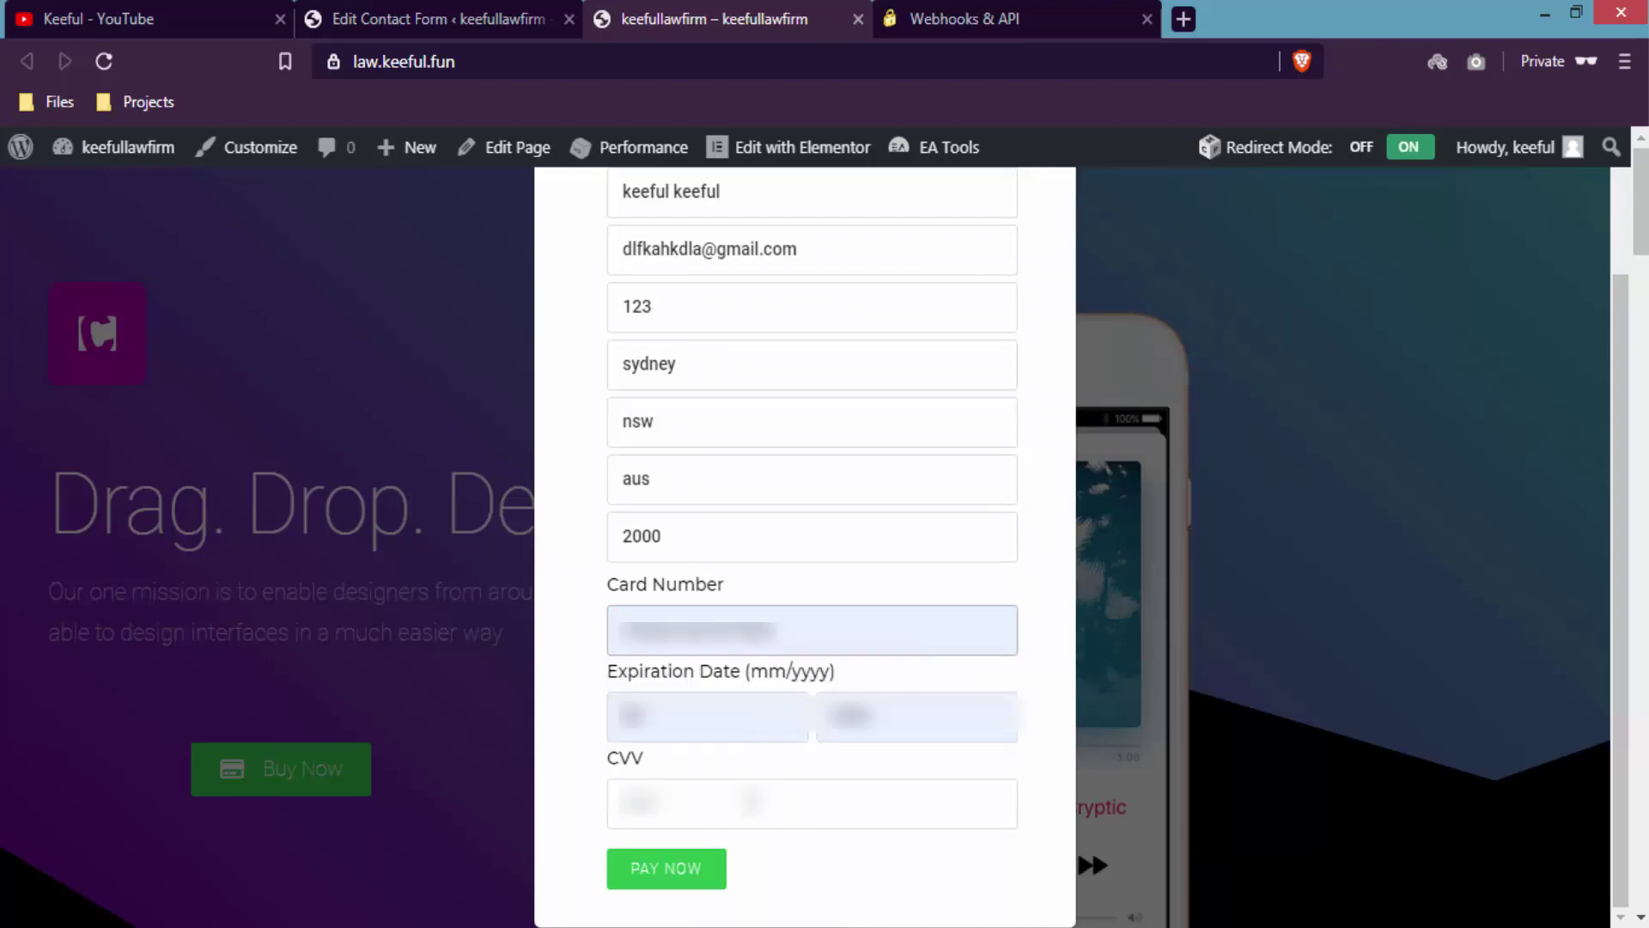
click(752, 818)
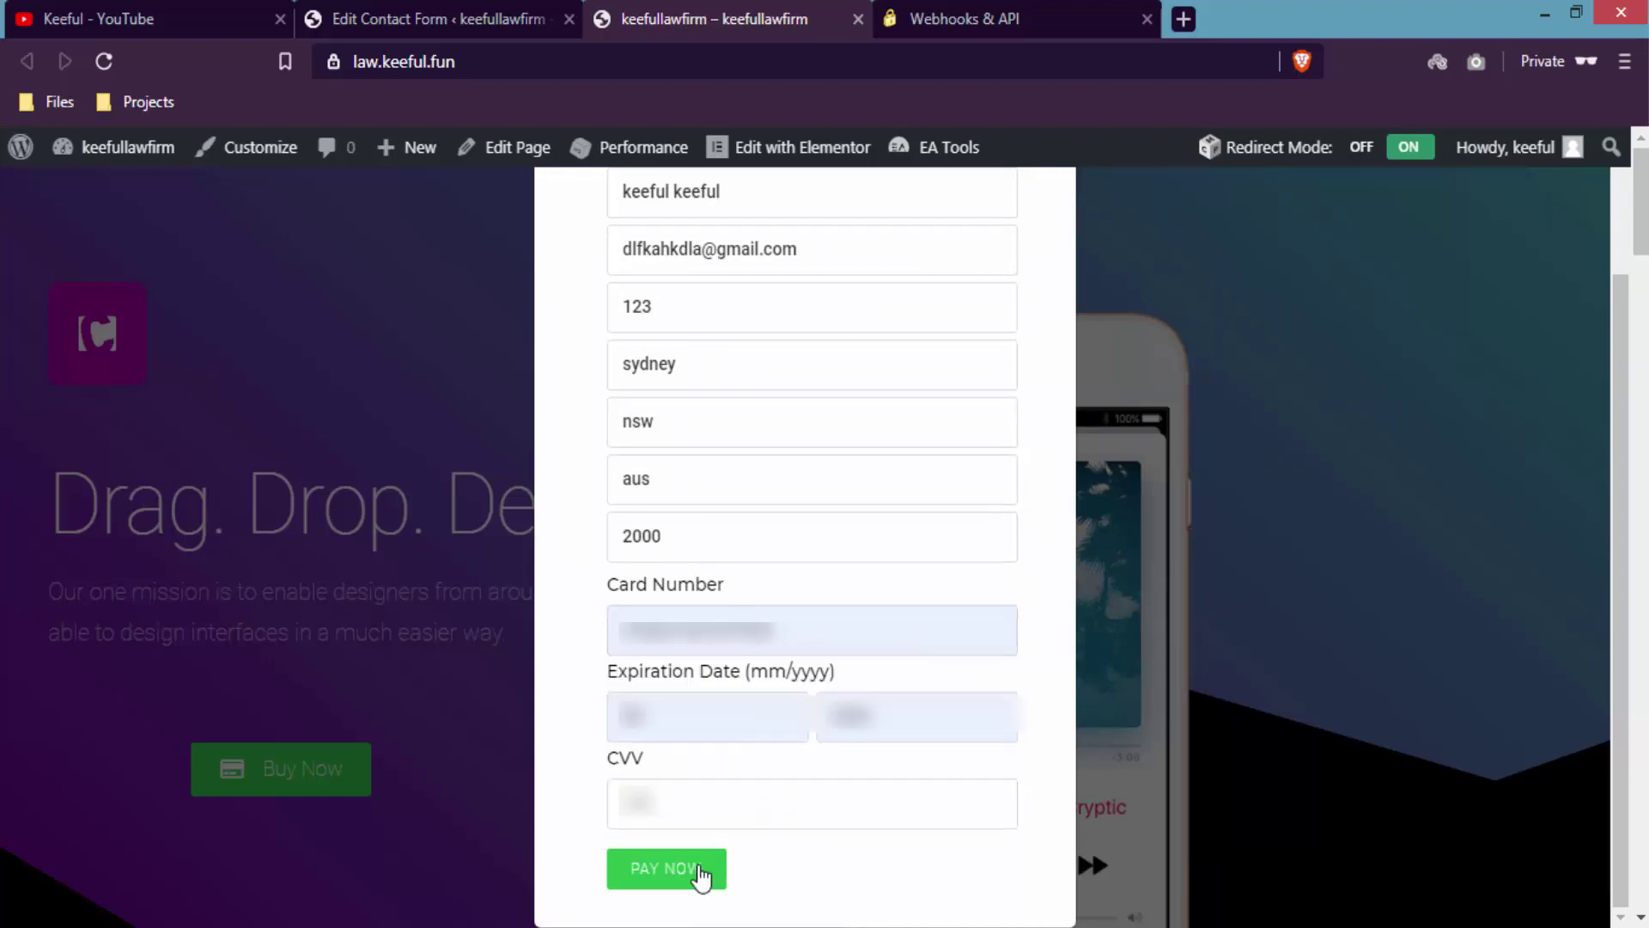
click(698, 869)
scroll(932, 771, down, 1)
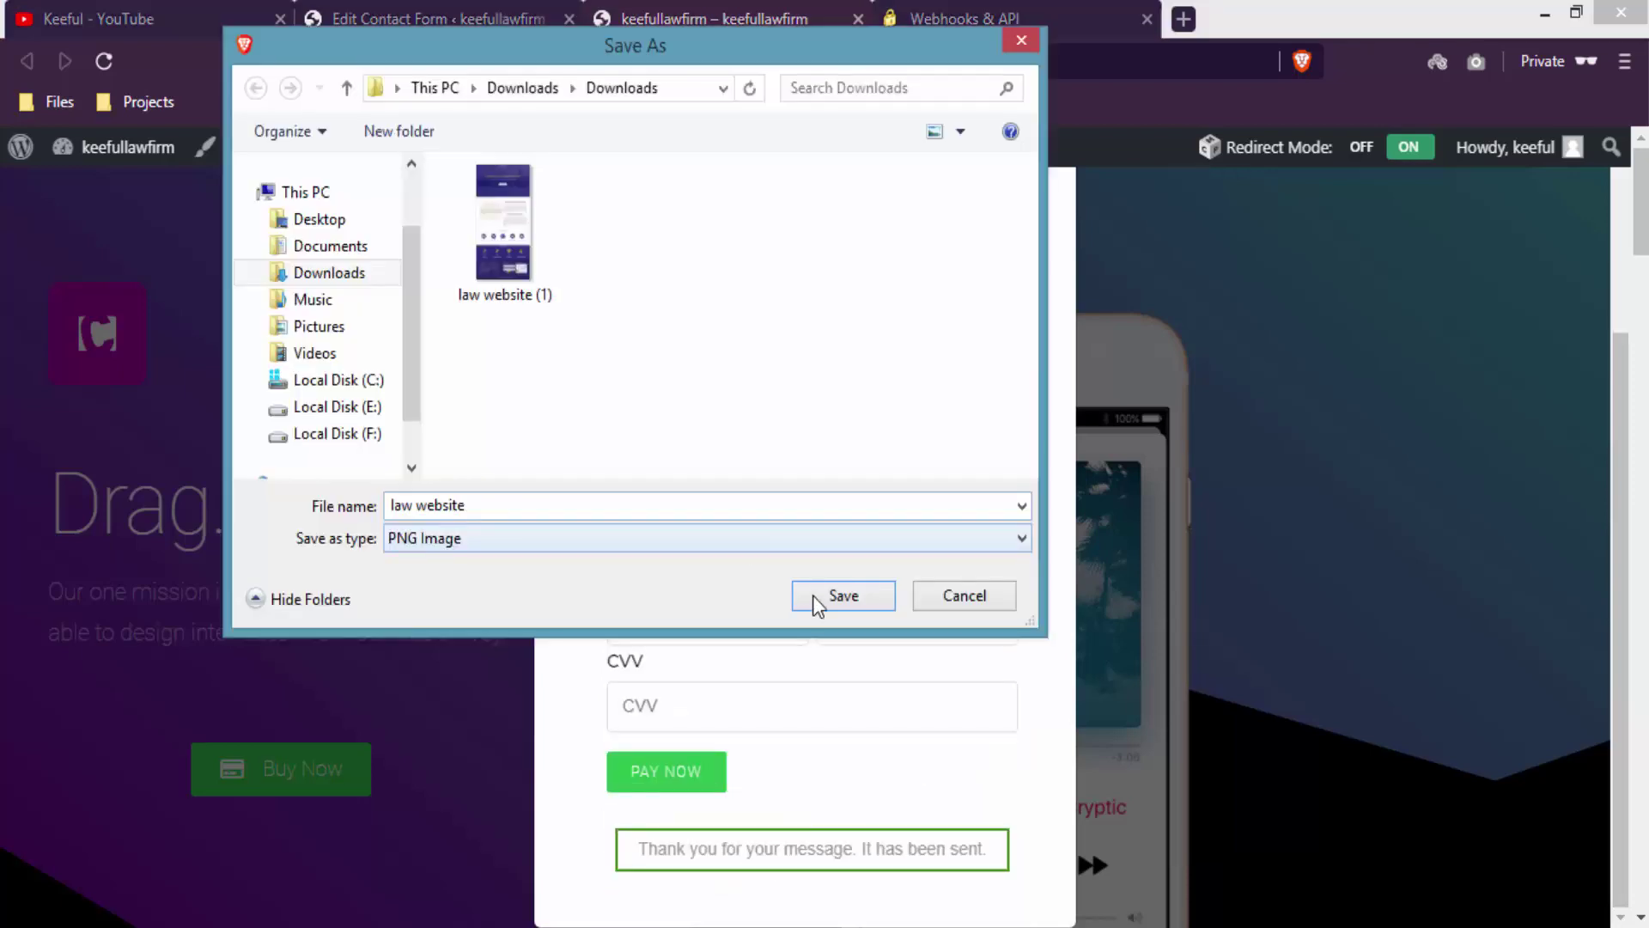
- Save the file as 'law website' PNG image in Downloads
click(839, 596)
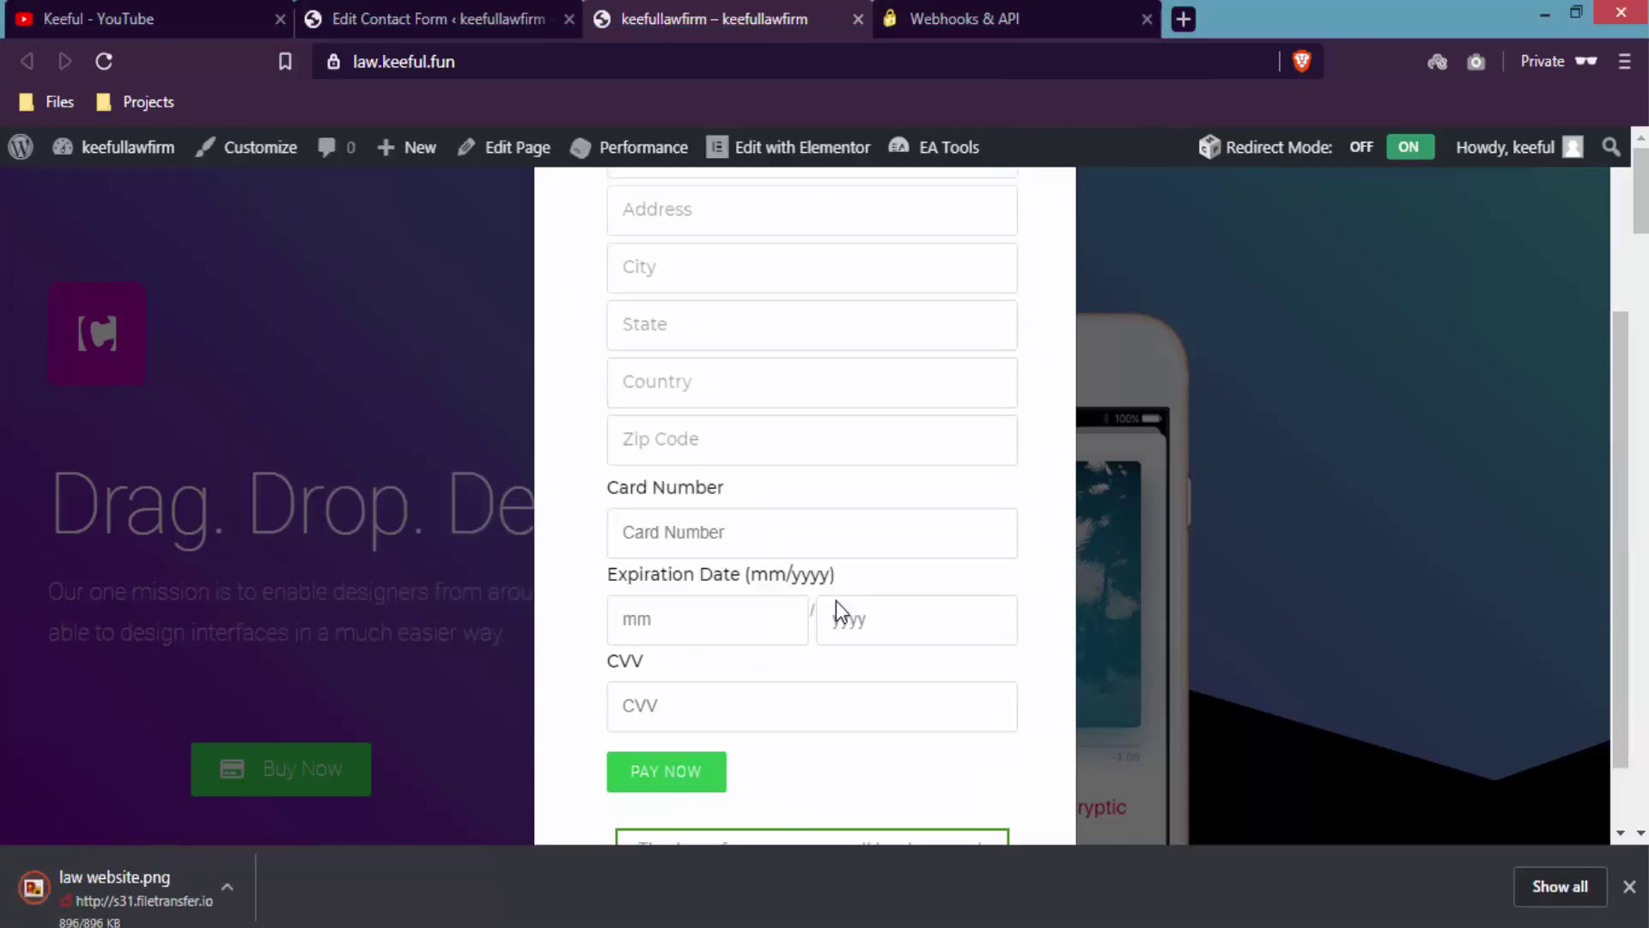